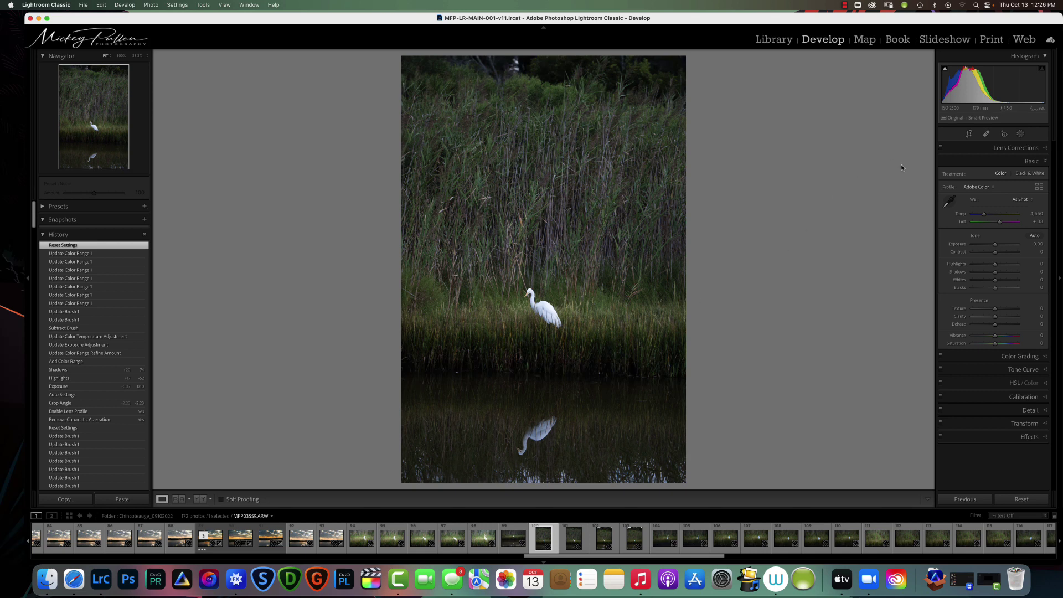
Create a brush mask with exposure 0.64 and paint it over the marsh grass on both sides of the egret.
{"action": "left_click", "coordinate": [1020, 133]}
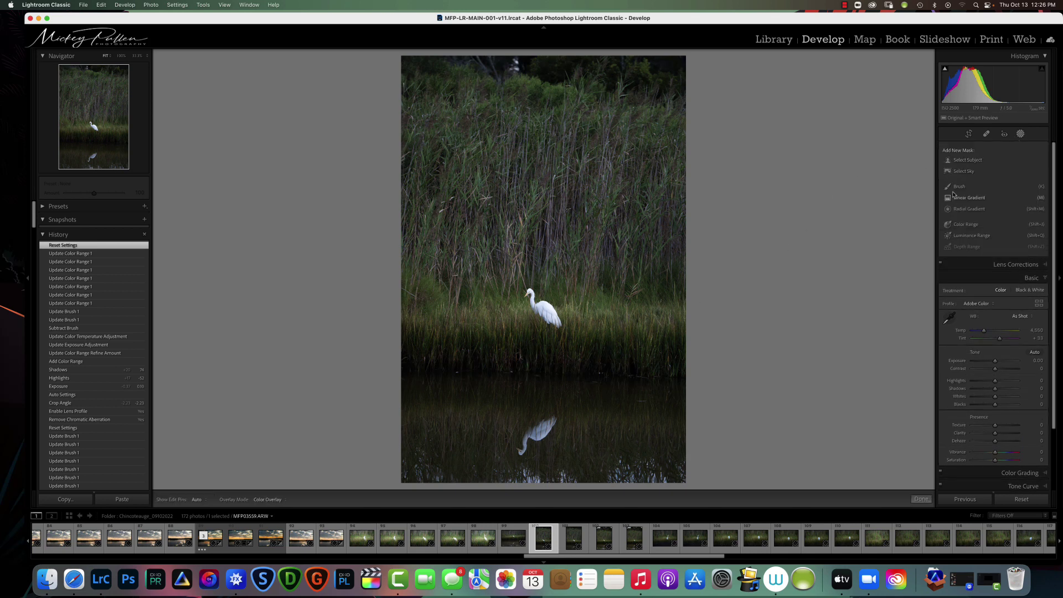
{"action": "left_click", "coordinate": [956, 188]}
{"action": "left_click_drag", "start_coordinate": [996, 262], "coordinate": [1000, 258]}
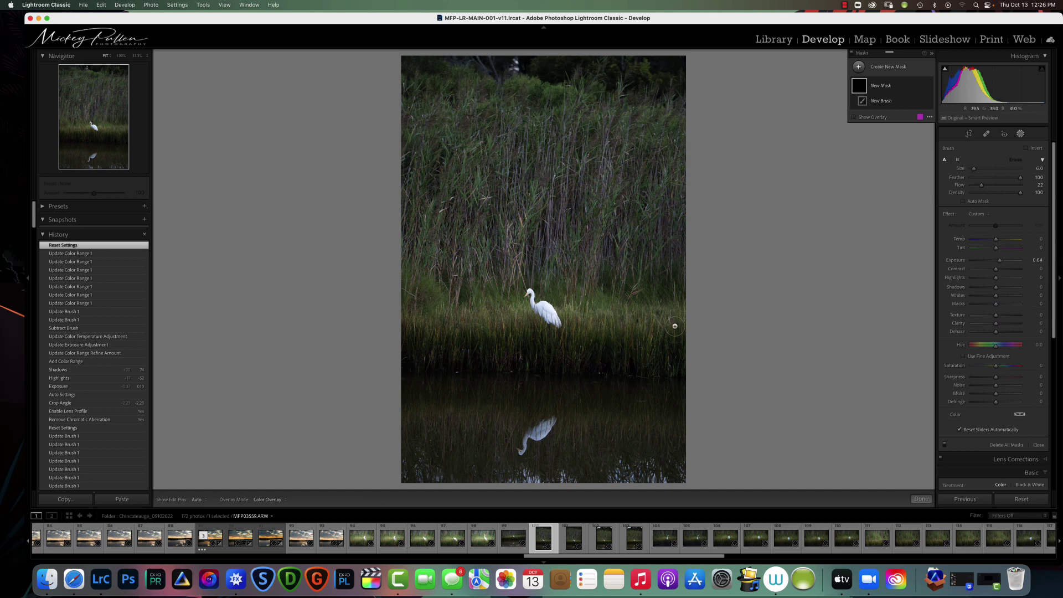
{"action": "key", "text": "h"}
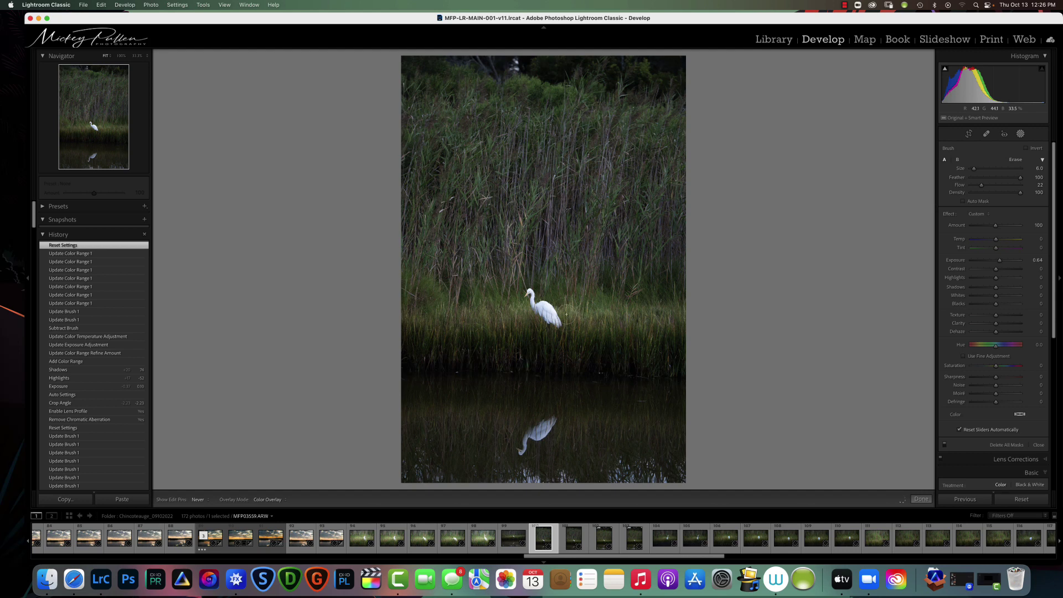
{"action": "left_click_drag", "start_coordinate": [668, 317], "coordinate": [605, 327]}
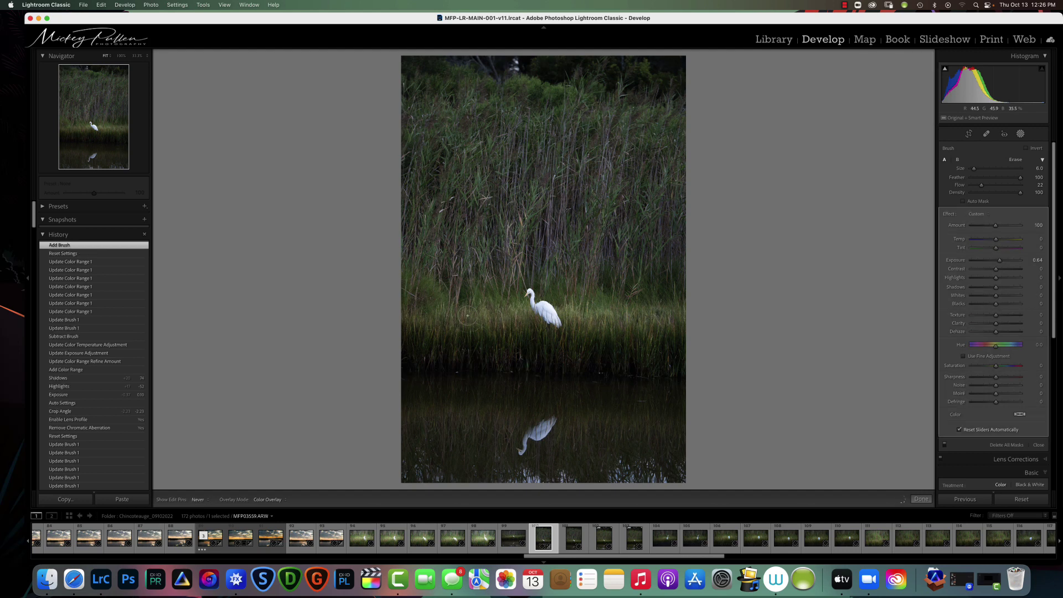
{"action": "mouse_move", "coordinate": [500, 315]}
{"action": "left_mouse_down"}
{"action": "mouse_move", "coordinate": [447, 319]}
{"action": "mouse_move", "coordinate": [455, 303]}
{"action": "mouse_move", "coordinate": [452, 311]}
{"action": "left_mouse_up"}
{"action": "mouse_move", "coordinate": [570, 327]}
{"action": "left_mouse_down"}
{"action": "mouse_move", "coordinate": [642, 330]}
{"action": "mouse_move", "coordinate": [636, 323]}
{"action": "mouse_move", "coordinate": [662, 310]}
{"action": "mouse_move", "coordinate": [653, 317]}
{"action": "left_mouse_up"}
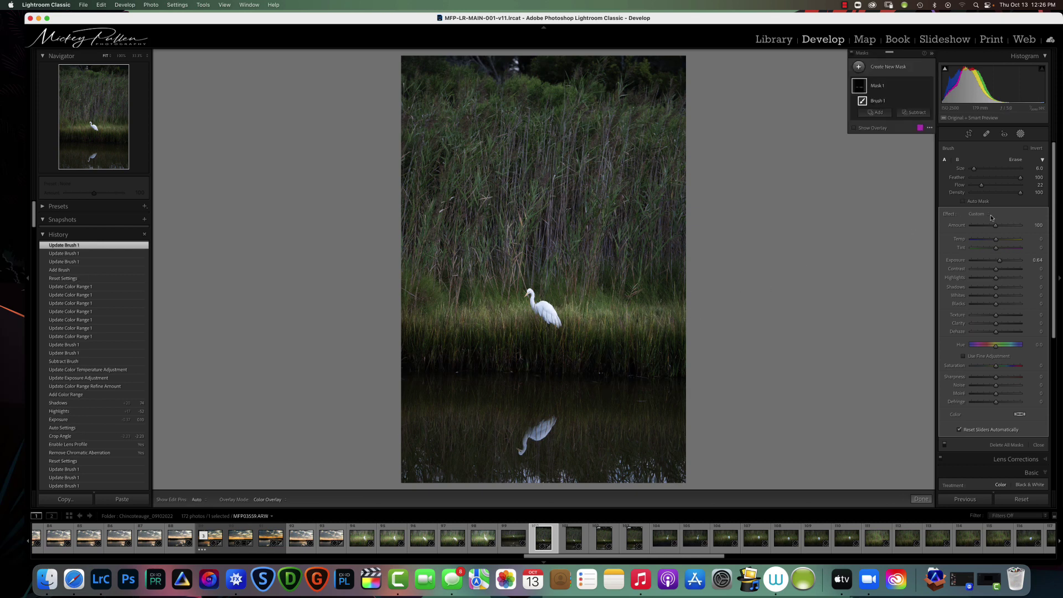
Create a second brush mask with exposure -1.97 and paint it across the same band of grass around the egret.
{"action": "left_click", "coordinate": [859, 66]}
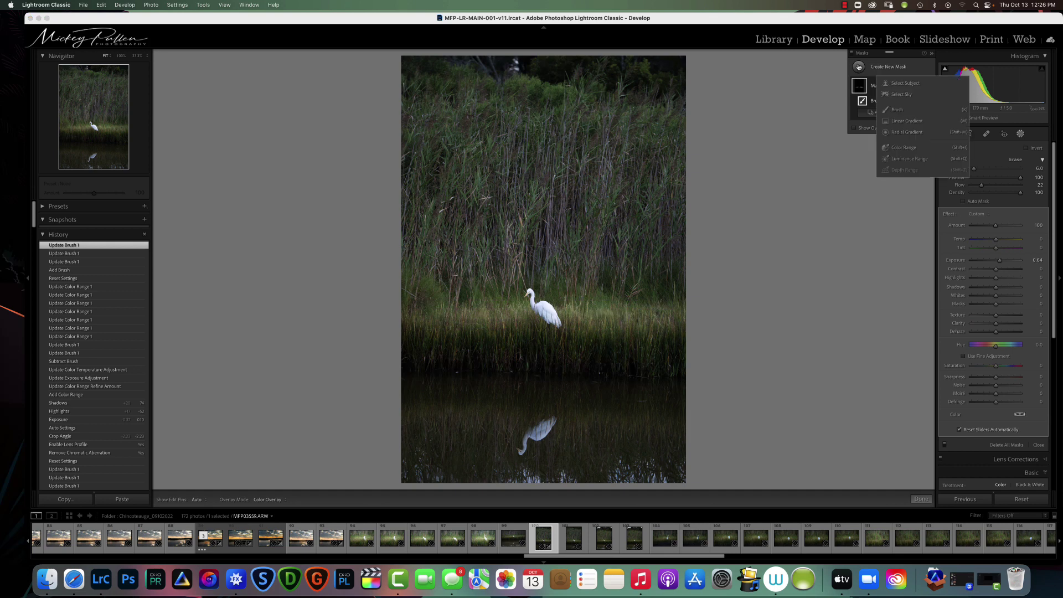
{"action": "left_click", "coordinate": [895, 110]}
{"action": "left_click_drag", "start_coordinate": [993, 263], "coordinate": [984, 264]}
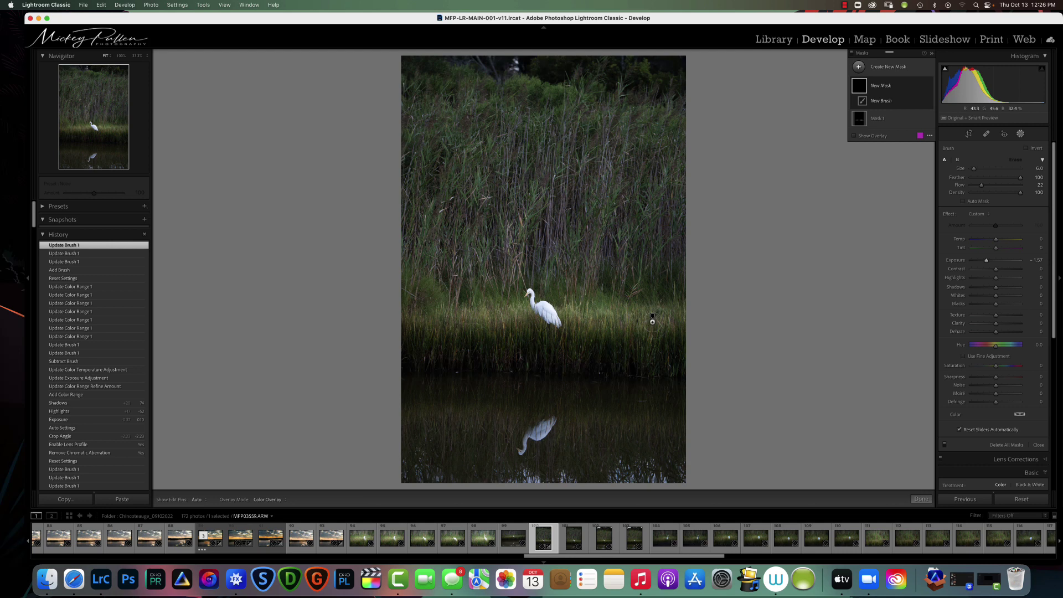
{"action": "key", "text": "h"}
{"action": "mouse_move", "coordinate": [658, 313]}
{"action": "left_mouse_down"}
{"action": "mouse_move", "coordinate": [600, 310]}
{"action": "mouse_move", "coordinate": [663, 313]}
{"action": "mouse_move", "coordinate": [579, 314]}
{"action": "left_mouse_up"}
{"action": "key", "text": "h"}
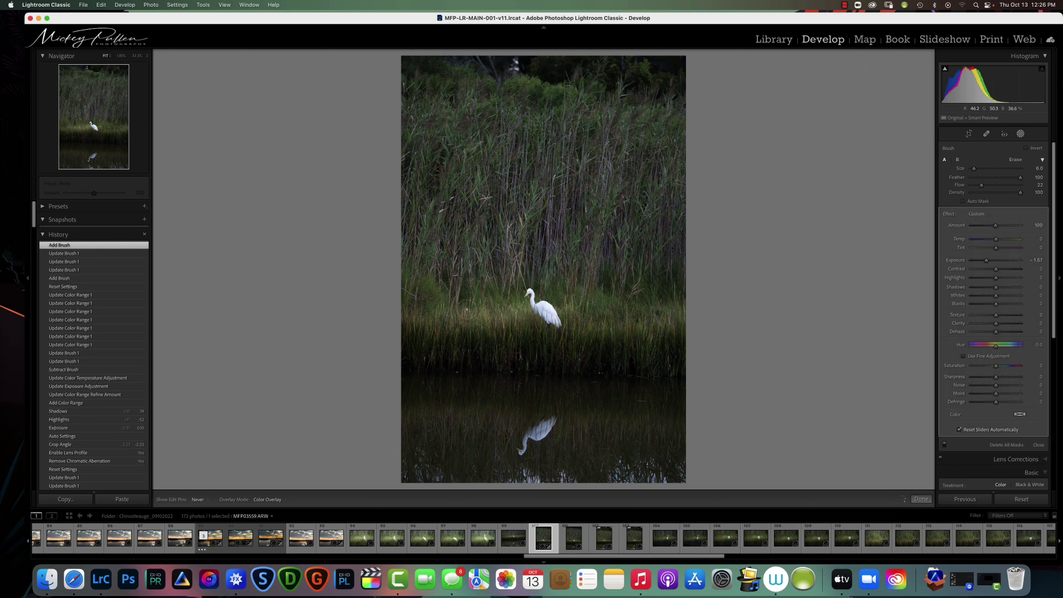
{"action": "left_click_drag", "start_coordinate": [432, 314], "coordinate": [520, 315]}
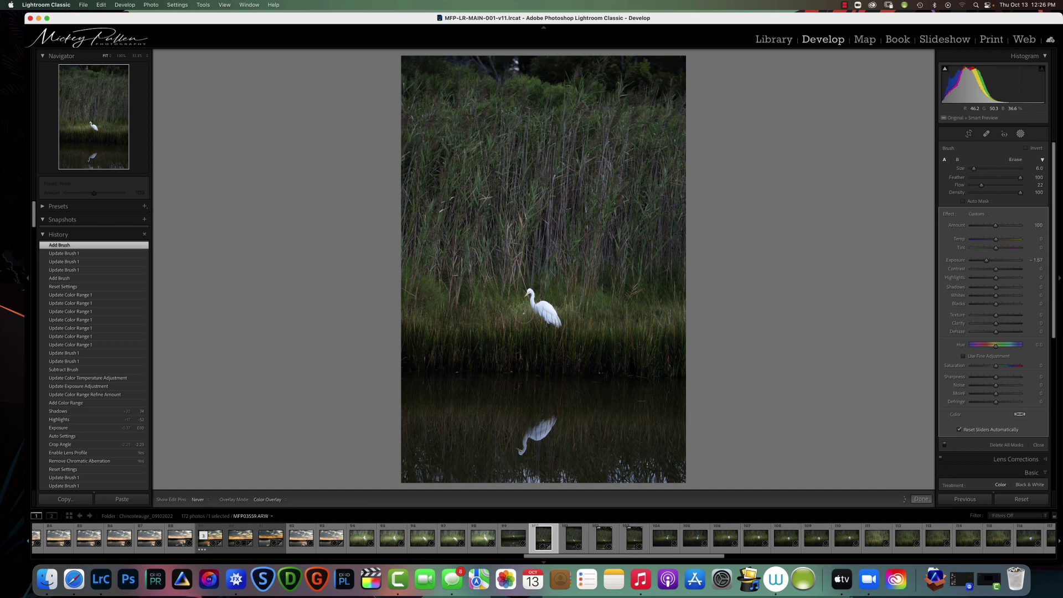
{"action": "mouse_move", "coordinate": [412, 318]}
{"action": "left_mouse_down"}
{"action": "mouse_move", "coordinate": [662, 311]}
{"action": "mouse_move", "coordinate": [571, 315]}
{"action": "mouse_move", "coordinate": [611, 316]}
{"action": "left_mouse_up"}
{"action": "key", "text": "h"}
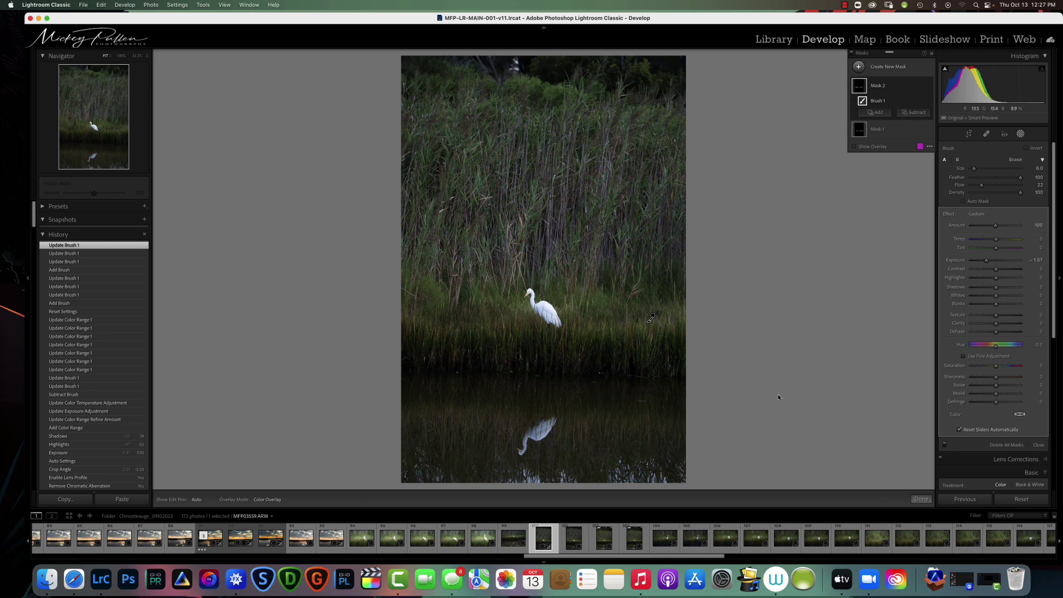
Reset all develop adjustments and masks on the egret photo.
{"action": "left_click", "coordinate": [1017, 500]}
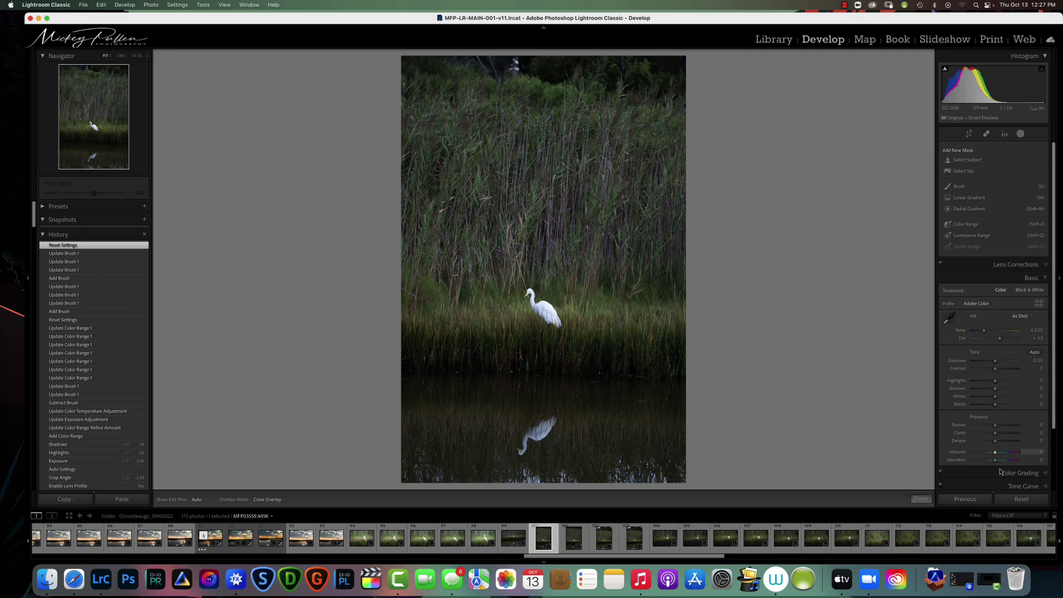
{"action": "left_click", "coordinate": [1022, 499]}
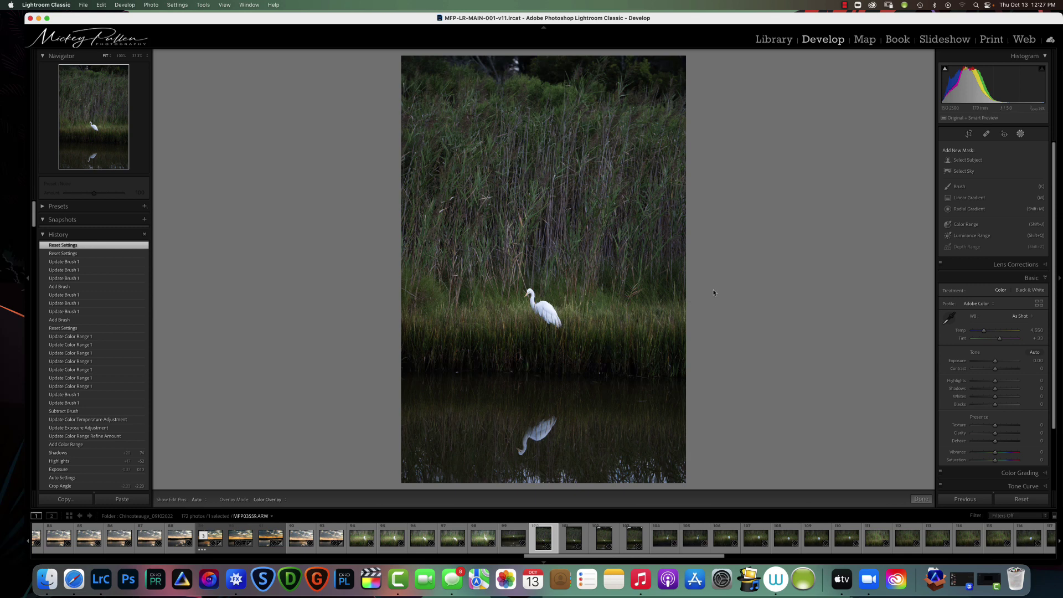
Turn on chromatic aberration removal and lens profile corrections for the photo, and close the masking tools.
{"action": "left_click", "coordinate": [1046, 266]}
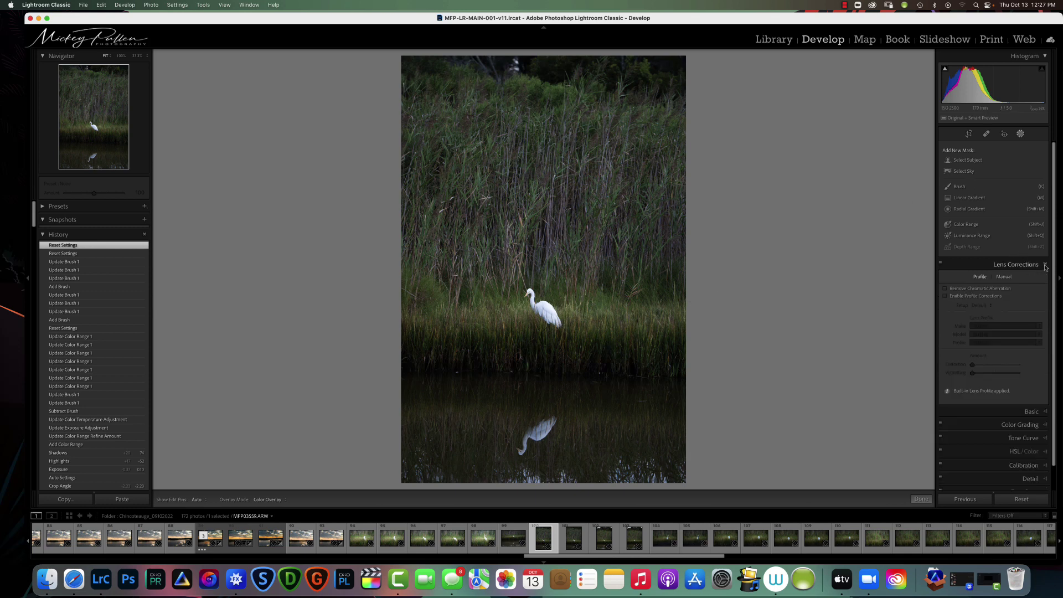
{"action": "left_click", "coordinate": [946, 289]}
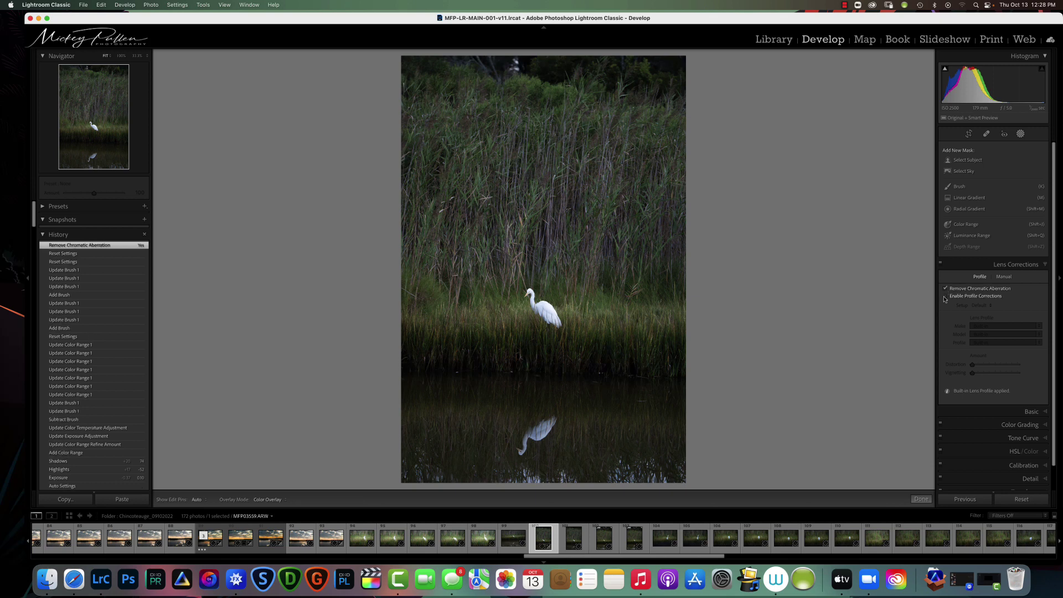
{"action": "left_click", "coordinate": [946, 297]}
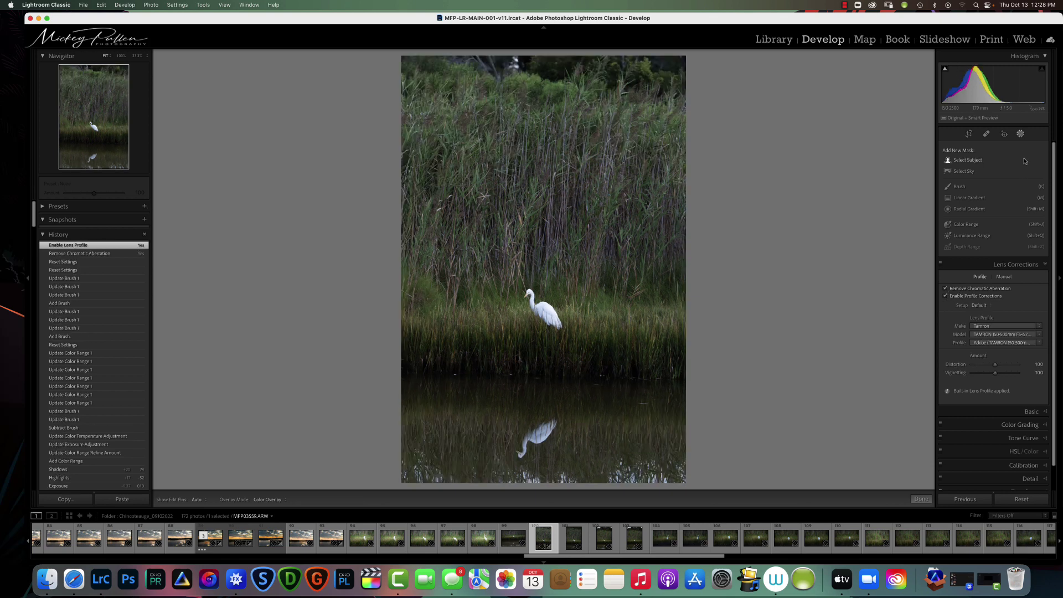
{"action": "left_click", "coordinate": [1021, 136]}
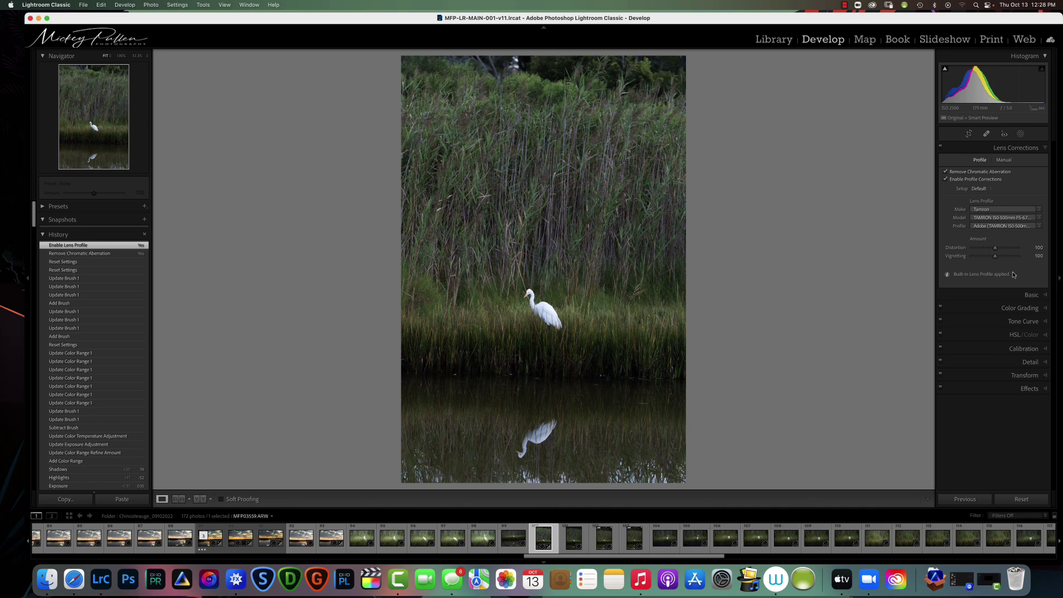
Apply automatic tone, then fine-tune it to exposure +0.10, contrast +18, highlights -31 and shadows +63.
{"action": "left_click", "coordinate": [1038, 294]}
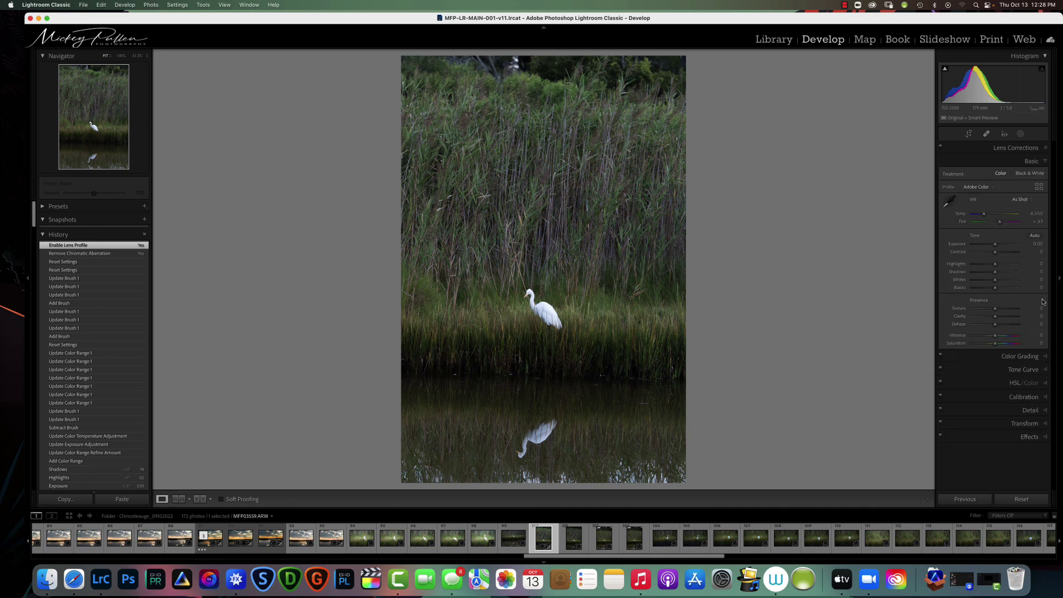
{"action": "left_click", "coordinate": [1034, 236]}
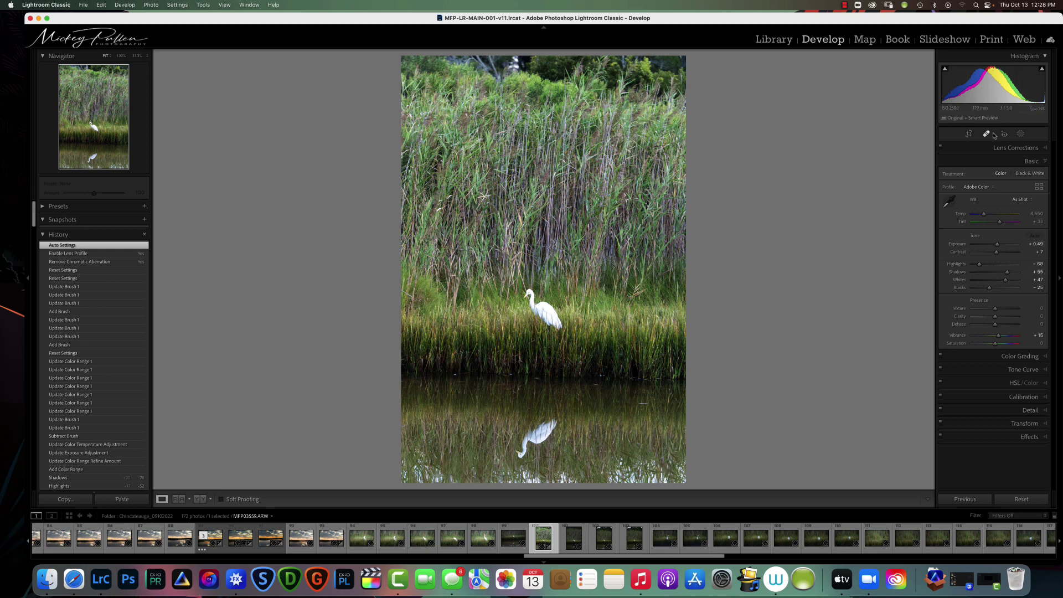
{"action": "left_click_drag", "start_coordinate": [999, 246], "coordinate": [997, 248]}
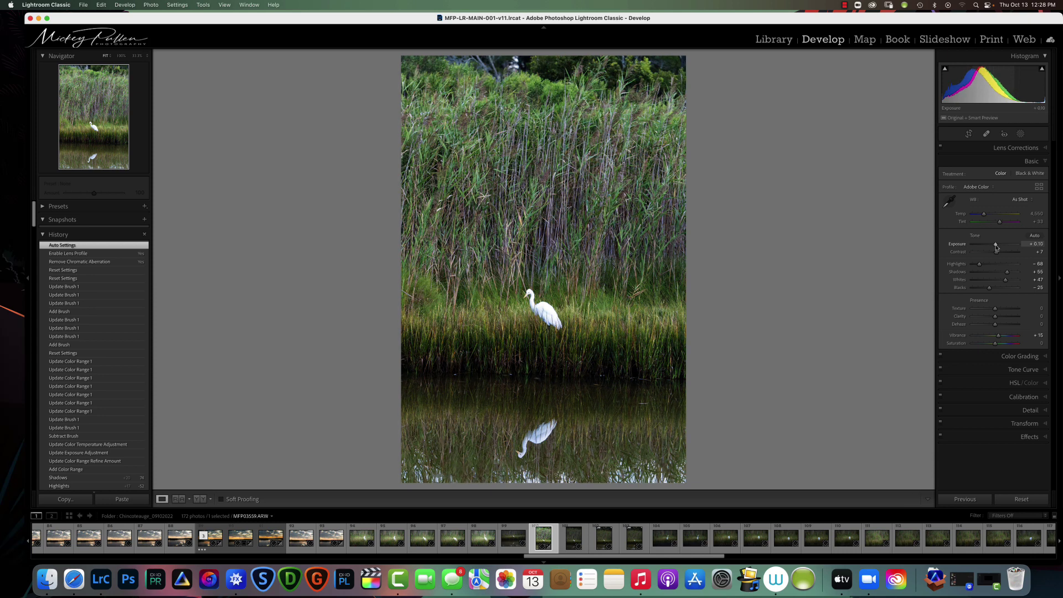
{"action": "left_click_drag", "start_coordinate": [998, 254], "coordinate": [1009, 275]}
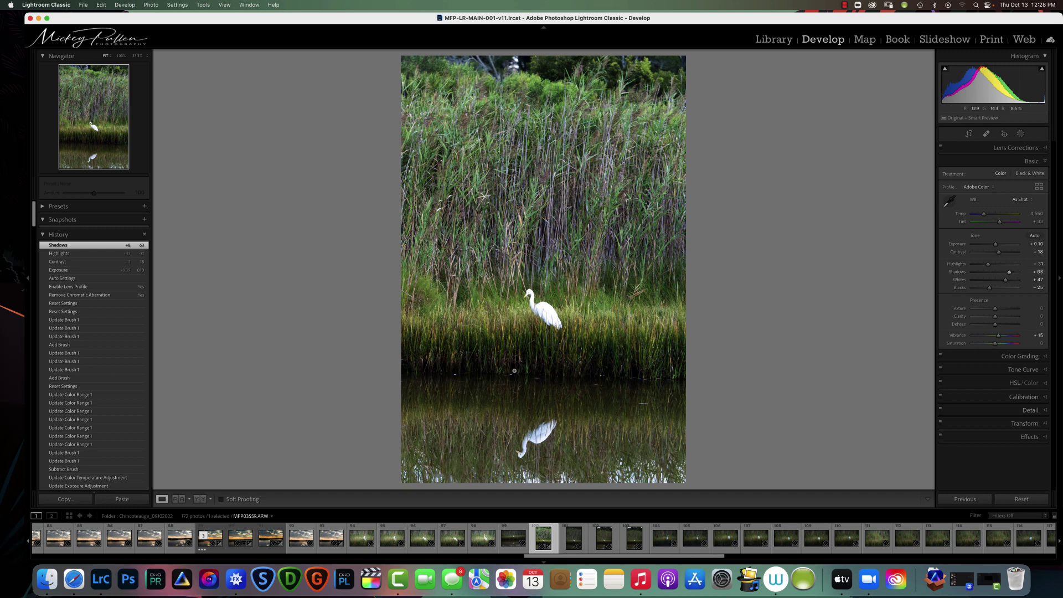
Straighten the photo with a crop angle of -1.75 and apply the crop.
{"action": "left_click", "coordinate": [969, 133]}
{"action": "left_click_drag", "start_coordinate": [709, 332], "coordinate": [709, 326]}
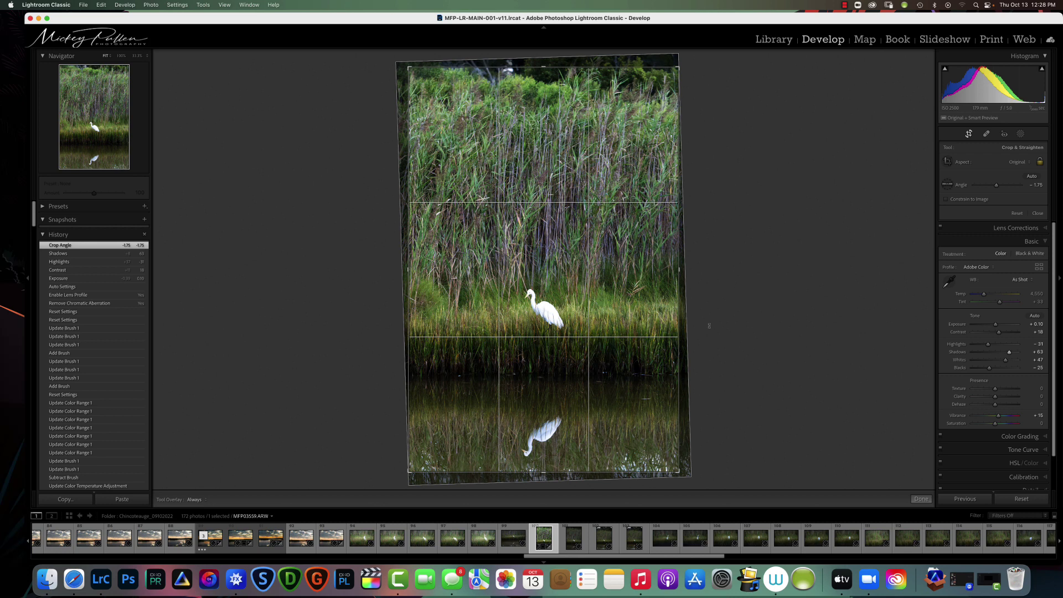
{"action": "key", "text": "Return"}
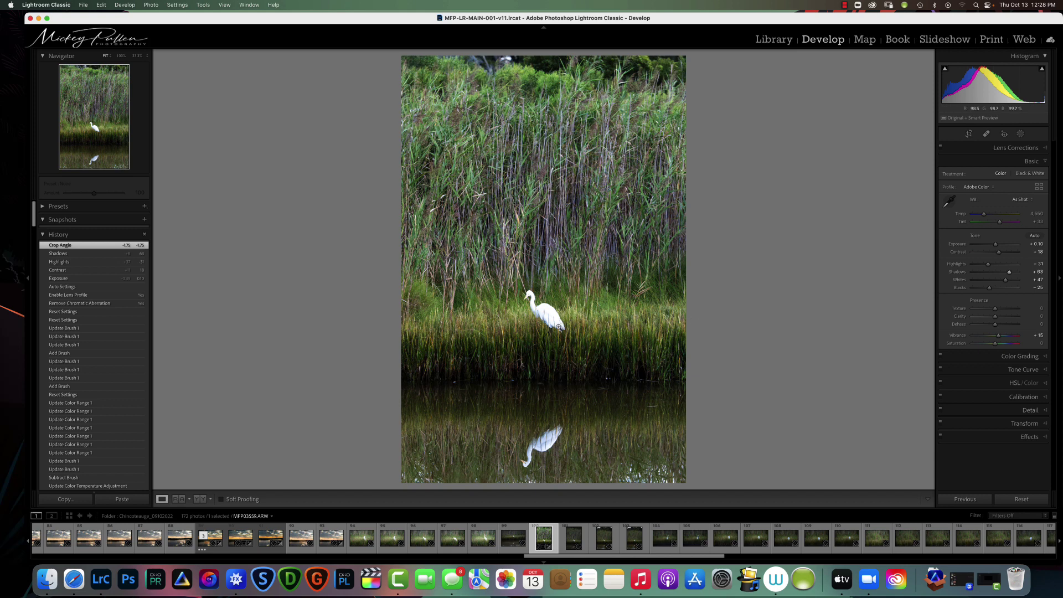
{"action": "mouse_move", "coordinate": [532, 282]}
{"action": "left_mouse_down"}
{"action": "mouse_move", "coordinate": [416, 334]}
{"action": "mouse_move", "coordinate": [597, 350]}
{"action": "mouse_move", "coordinate": [654, 307]}
{"action": "mouse_move", "coordinate": [477, 285]}
{"action": "left_mouse_up"}
{"action": "left_click_drag", "start_coordinate": [412, 74], "coordinate": [529, 58]}
{"action": "mouse_move", "coordinate": [596, 88]}
{"action": "left_mouse_down"}
{"action": "mouse_move", "coordinate": [541, 71]}
{"action": "mouse_move", "coordinate": [404, 73]}
{"action": "left_mouse_up"}
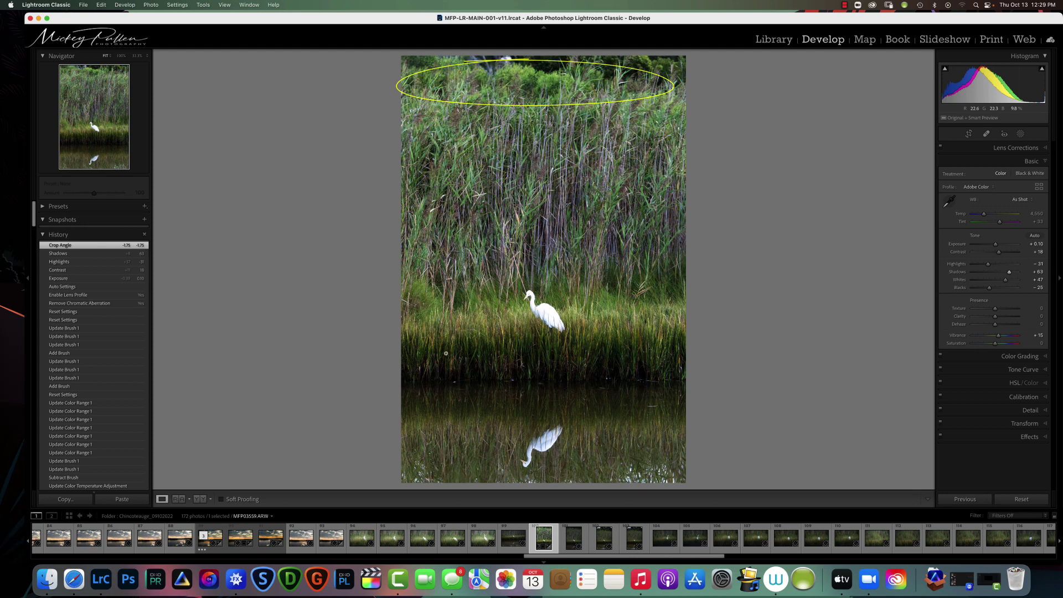
{"action": "mouse_move", "coordinate": [548, 346]}
{"action": "left_mouse_down"}
{"action": "mouse_move", "coordinate": [417, 382]}
{"action": "mouse_move", "coordinate": [673, 387]}
{"action": "left_mouse_up"}
{"action": "left_click_drag", "start_coordinate": [609, 351], "coordinate": [484, 348]}
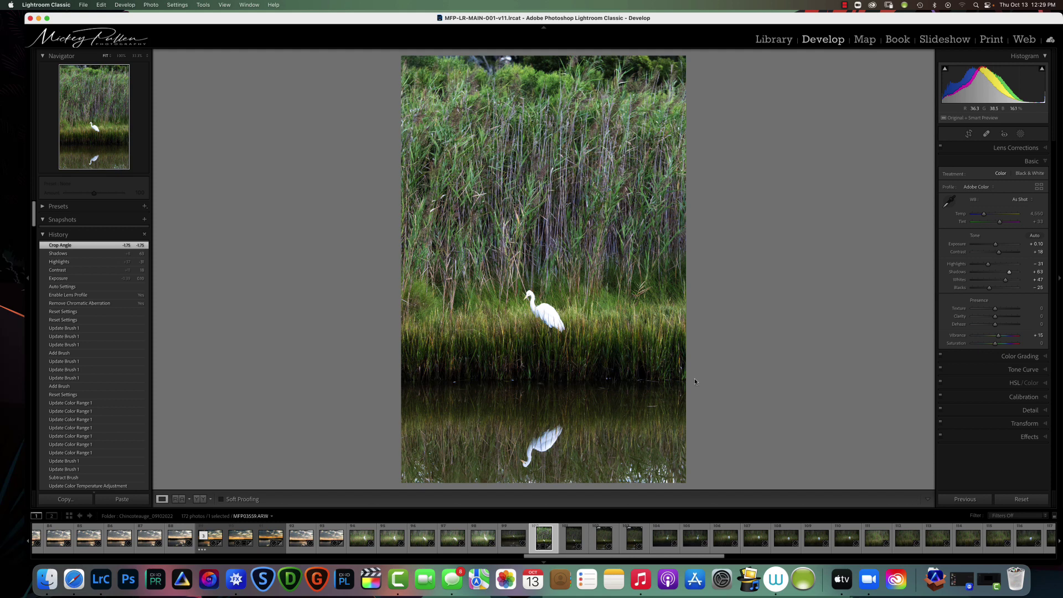
Create a color range mask sampled from the bright grass just behind the egret and set its refine amount to 60.
{"action": "left_click", "coordinate": [1021, 134]}
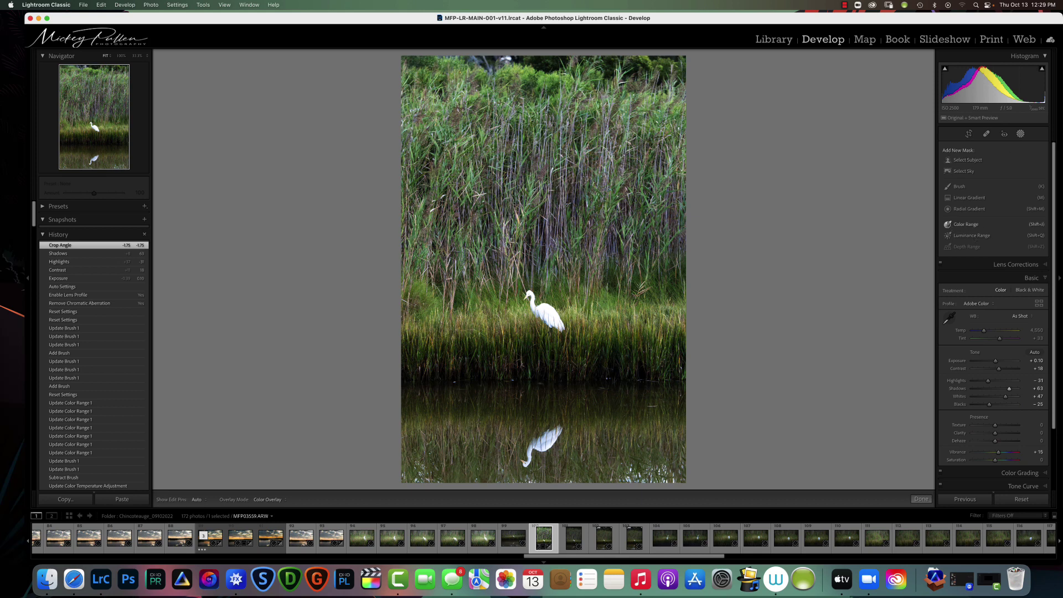
{"action": "left_click", "coordinate": [964, 224]}
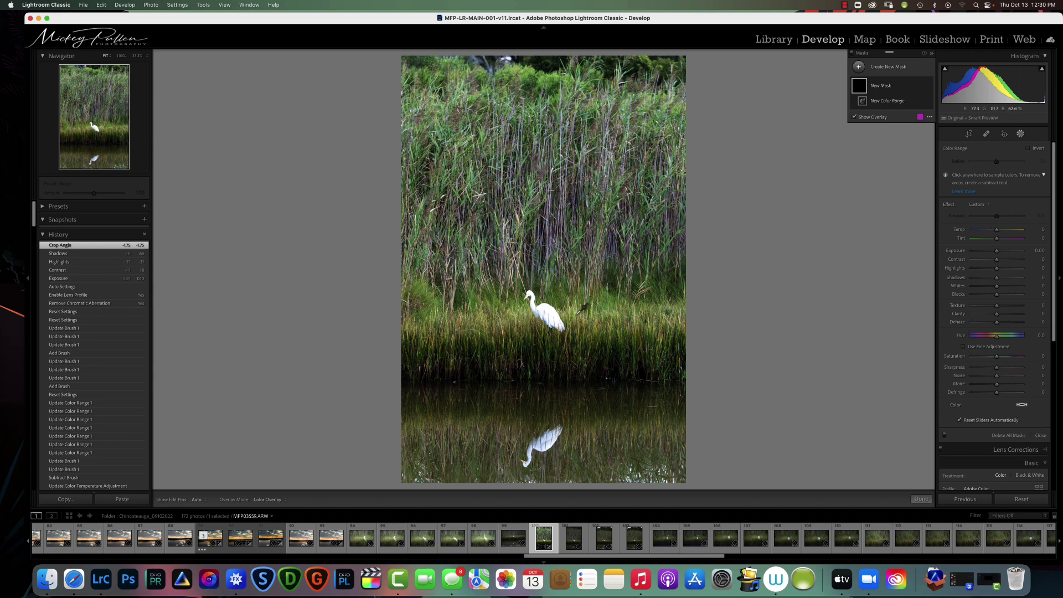
{"action": "left_click", "coordinate": [576, 314]}
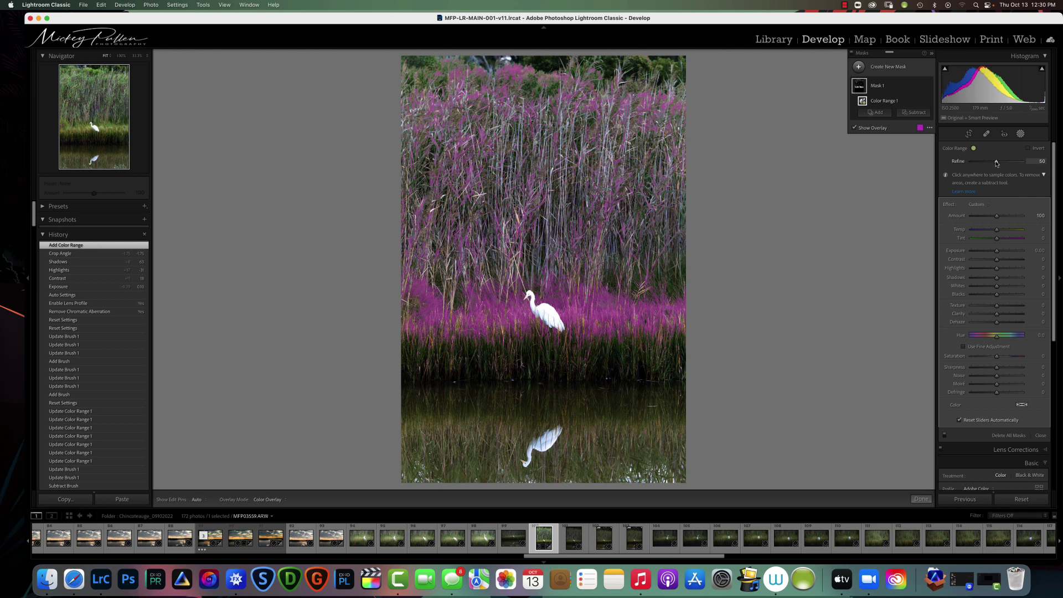
{"action": "left_click_drag", "start_coordinate": [997, 162], "coordinate": [995, 164]}
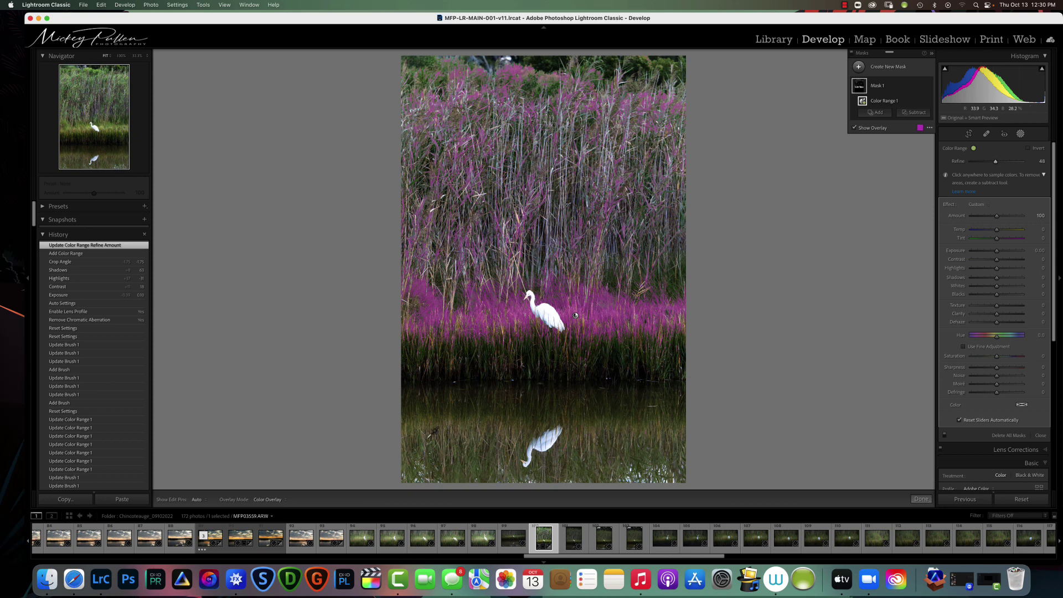
{"action": "left_click_drag", "start_coordinate": [996, 161], "coordinate": [1002, 162]}
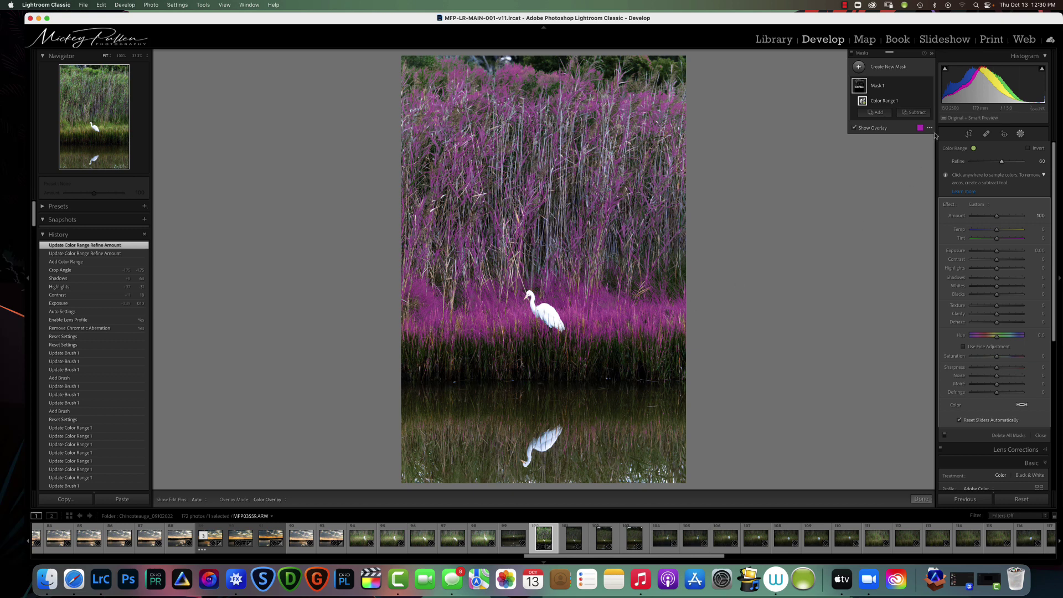
Intersect the color range mask with a brush.
{"action": "mouse_move", "coordinate": [923, 102]}
{"action": "left_click", "coordinate": [921, 86]}
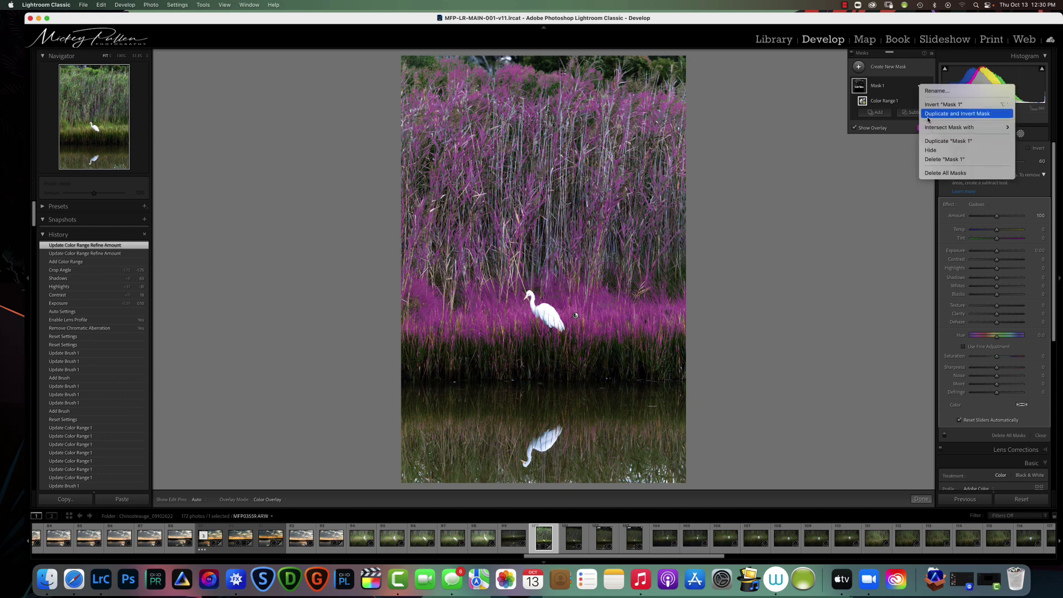
{"action": "mouse_move", "coordinate": [932, 128]}
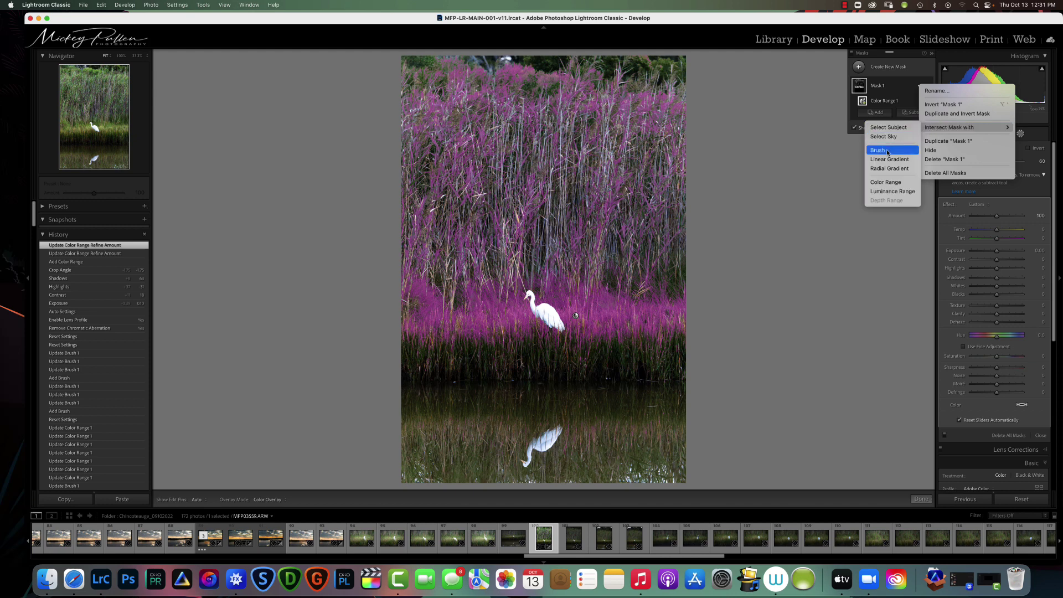
{"action": "left_click", "coordinate": [890, 149]}
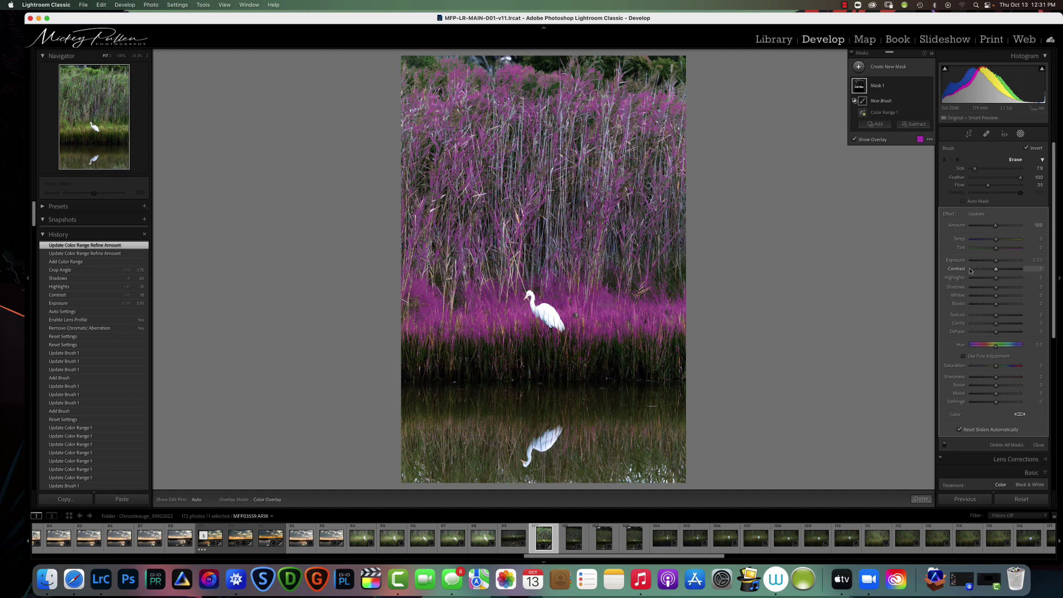
Hide the mask overlay and set the mask's exposure to 0.55, temperature to 18, clarity to 28 and texture to 9.
{"action": "key", "text": "o"}
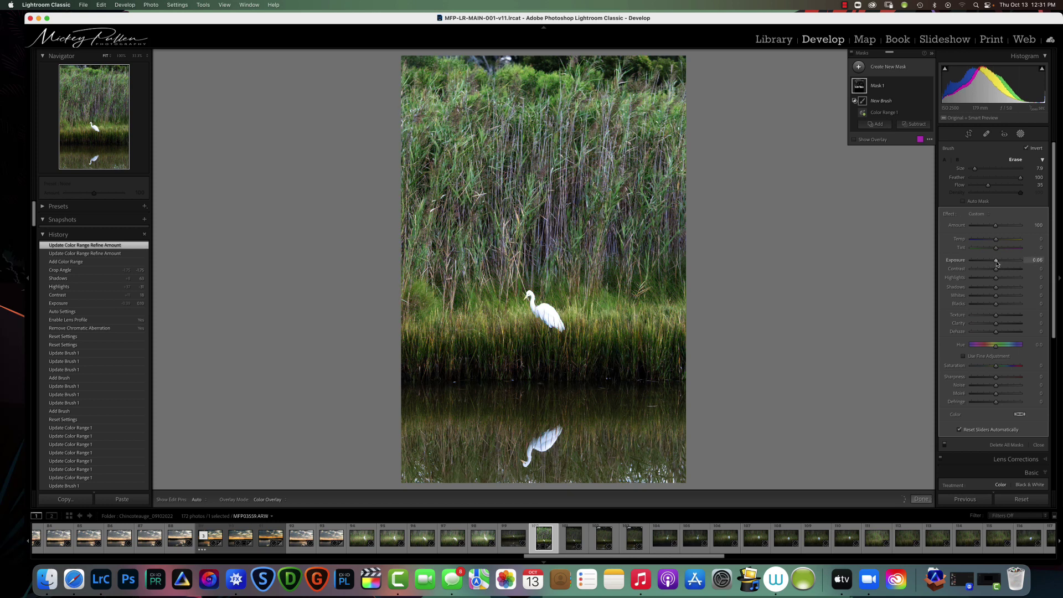
{"action": "left_click_drag", "start_coordinate": [995, 260], "coordinate": [1000, 244]}
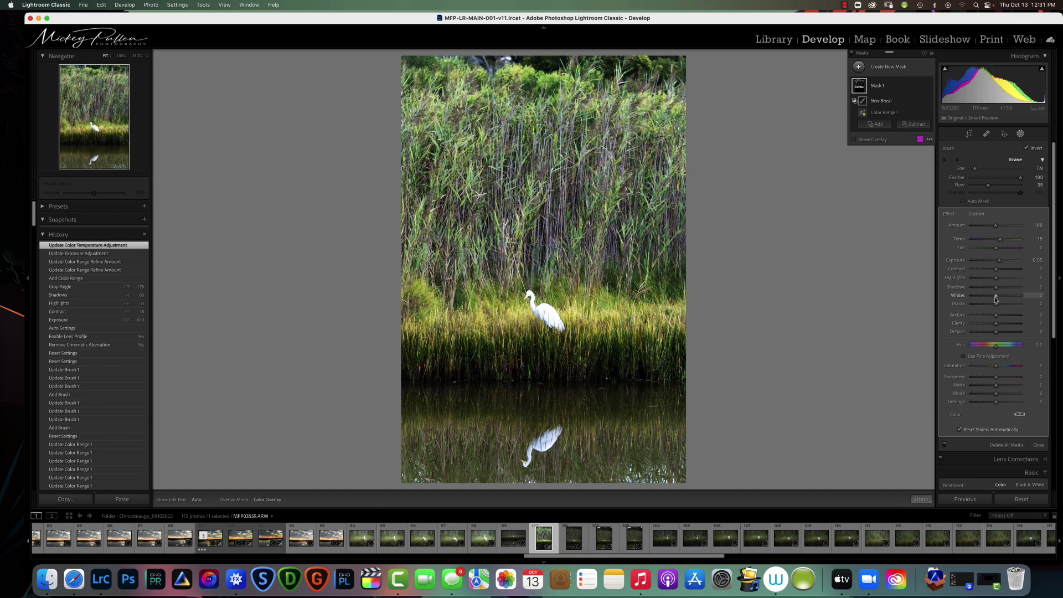
{"action": "left_click_drag", "start_coordinate": [996, 323], "coordinate": [1000, 315]}
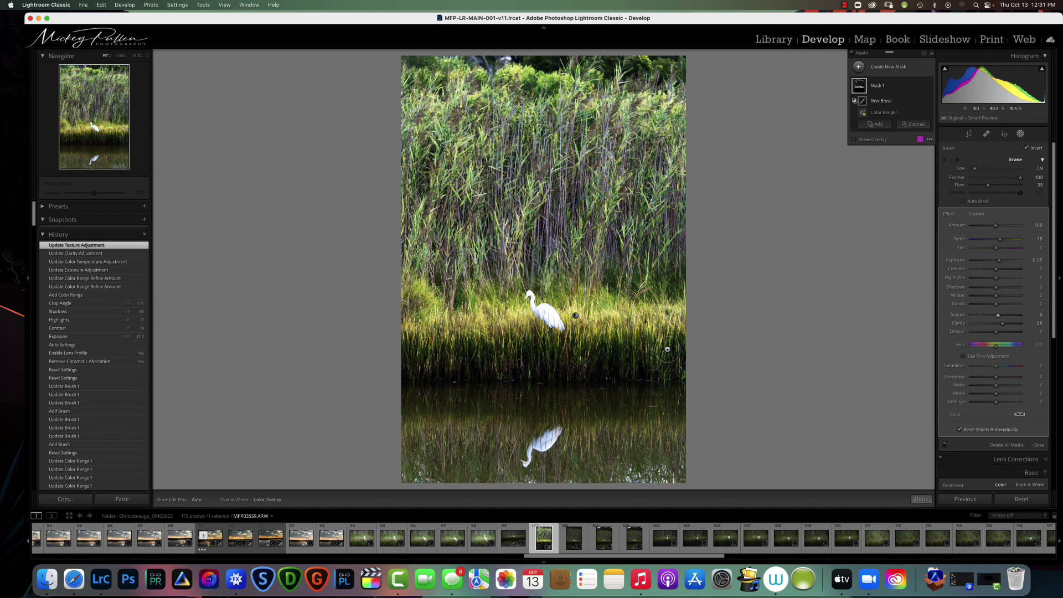
Paint the intersecting brush at size 8 over the bright grass beside the egret to apply the mask there.
{"action": "key", "text": "h"}
{"action": "left_click", "coordinate": [665, 318]}
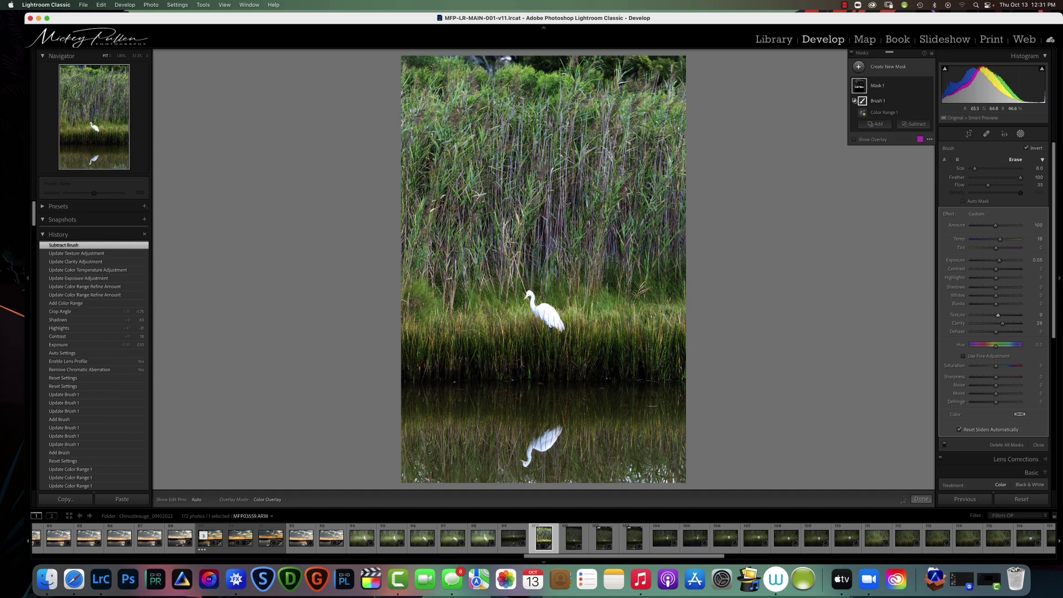
{"action": "key", "text": "h"}
{"action": "left_click", "coordinate": [664, 318]}
{"action": "key", "text": "h"}
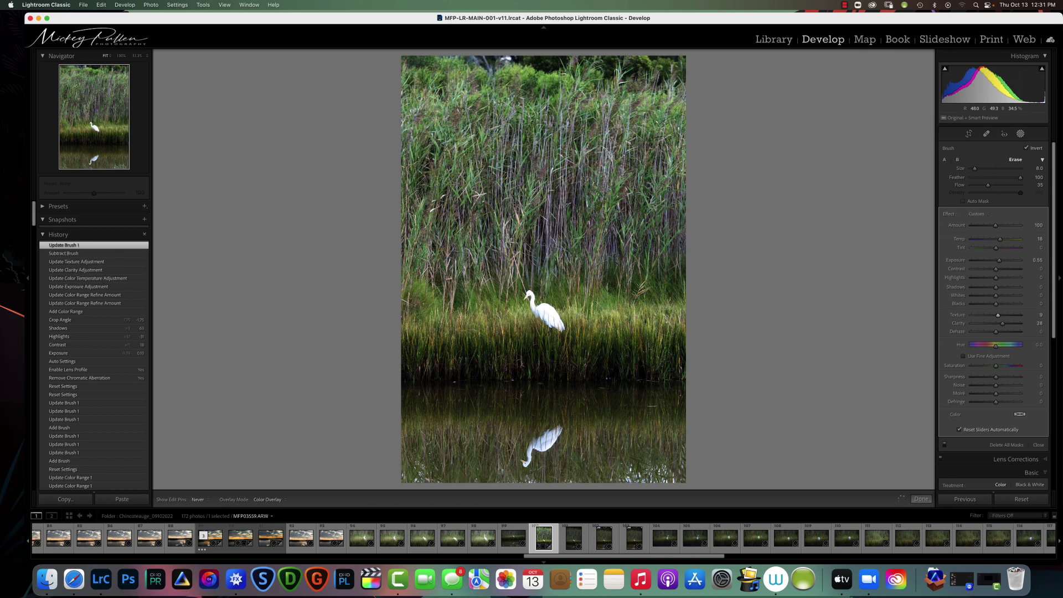
{"action": "key", "text": "h"}
{"action": "left_click", "coordinate": [664, 317]}
{"action": "key", "text": "h"}
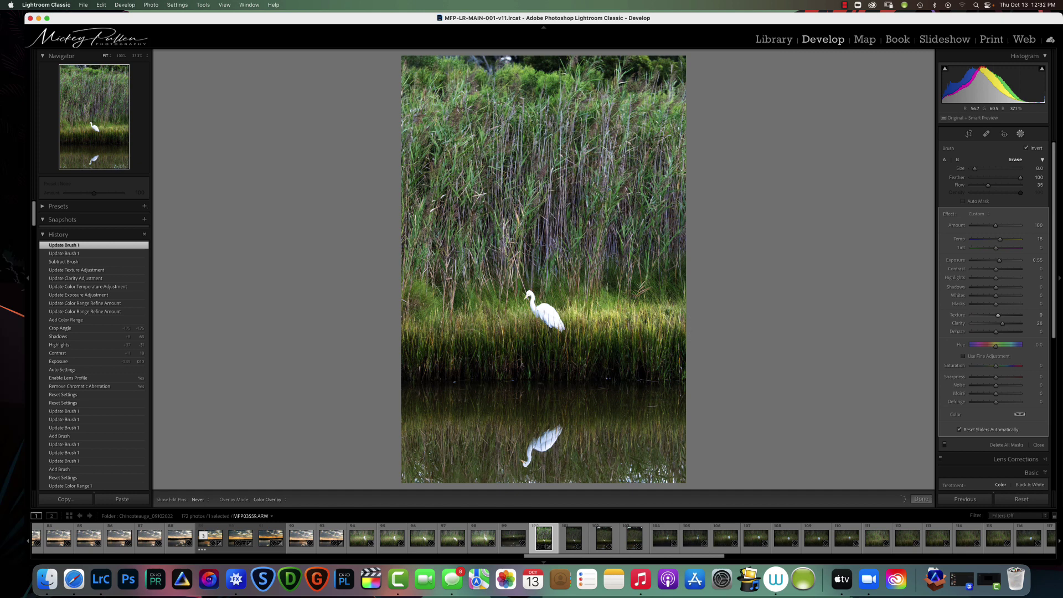
{"action": "key", "text": "h"}
{"action": "left_click", "coordinate": [665, 317]}
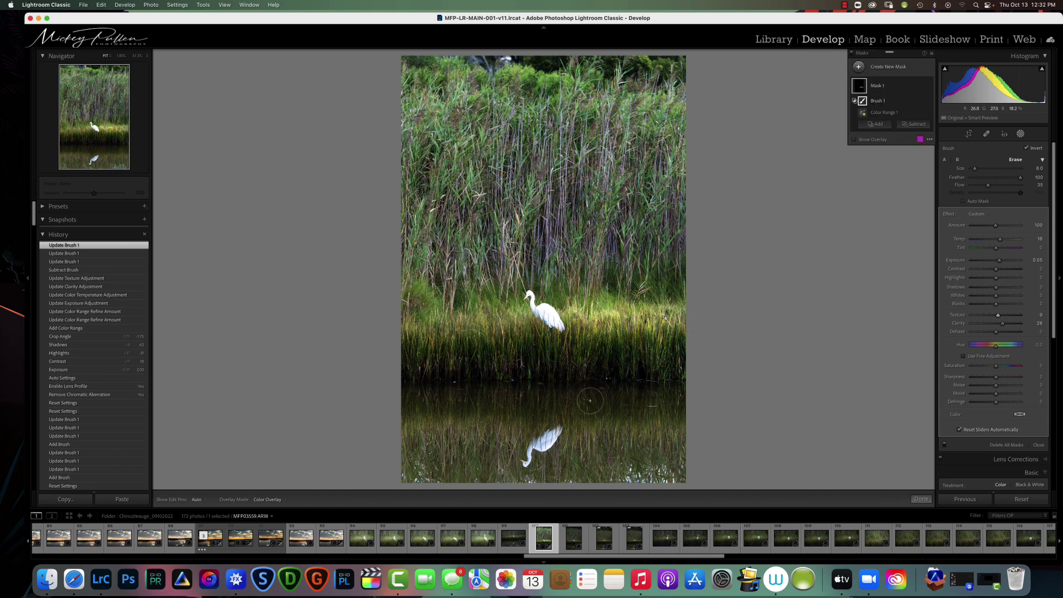
{"action": "key", "text": "h"}
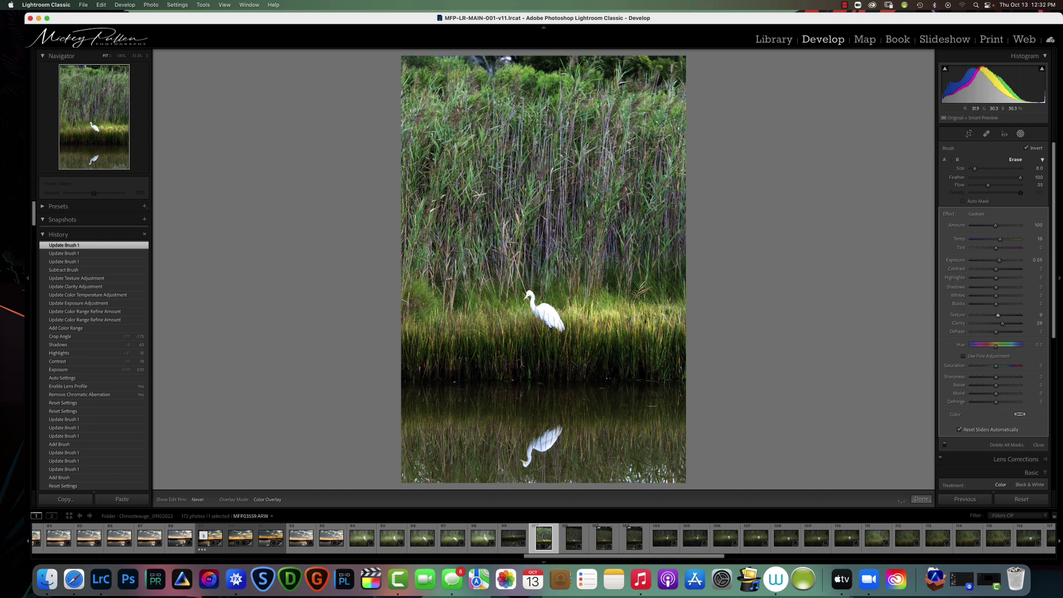
{"action": "key", "text": "h"}
{"action": "left_click", "coordinate": [664, 318]}
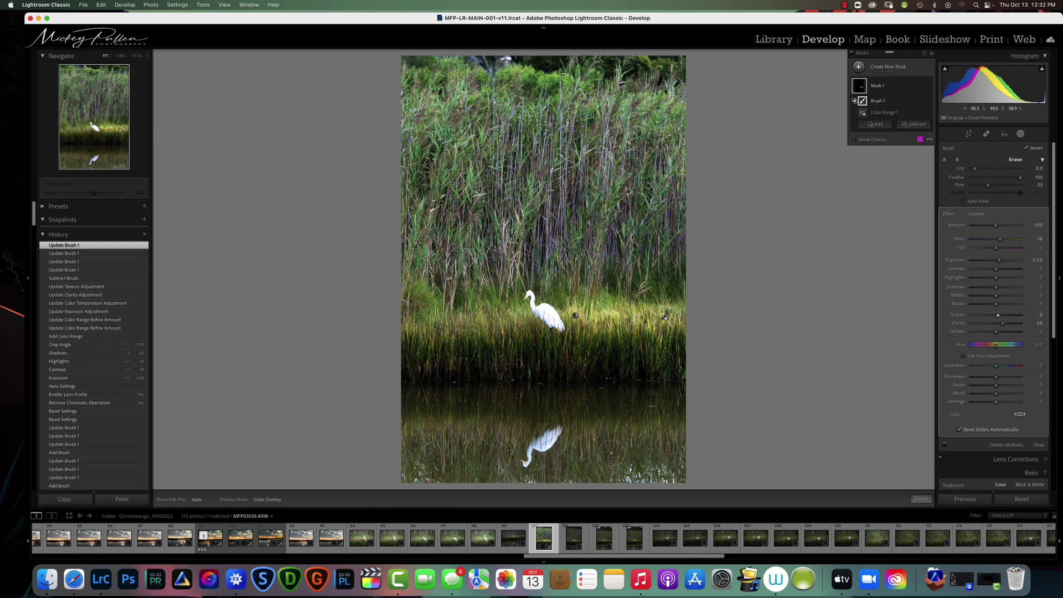
{"action": "key", "text": "h"}
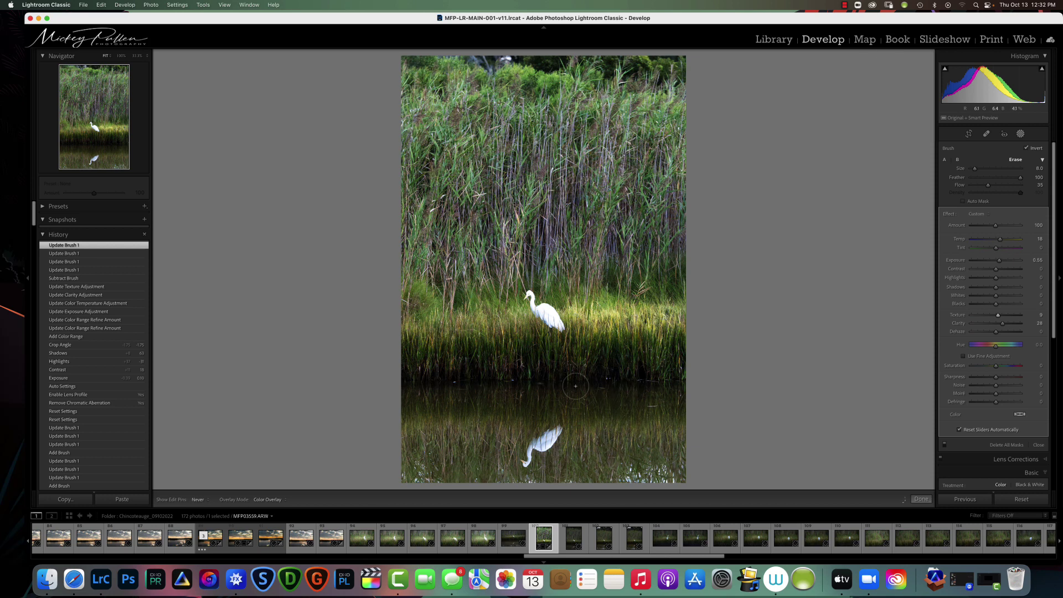
Extend the brush strokes over the grass around and below the egret and along the rest of the bank.
{"action": "key", "text": "h"}
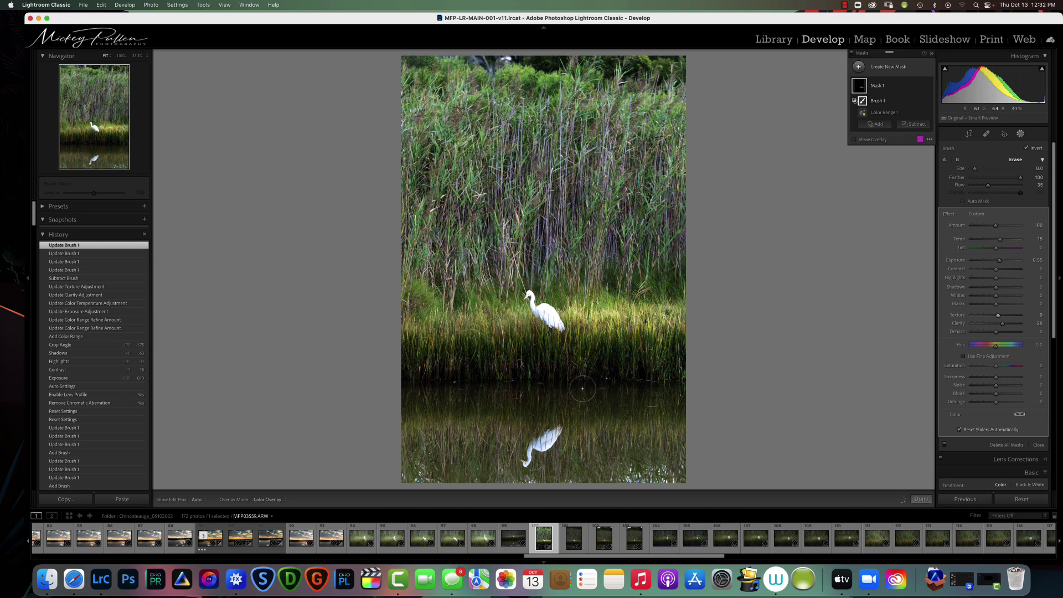
{"action": "left_click", "coordinate": [584, 354]}
{"action": "key", "text": "h"}
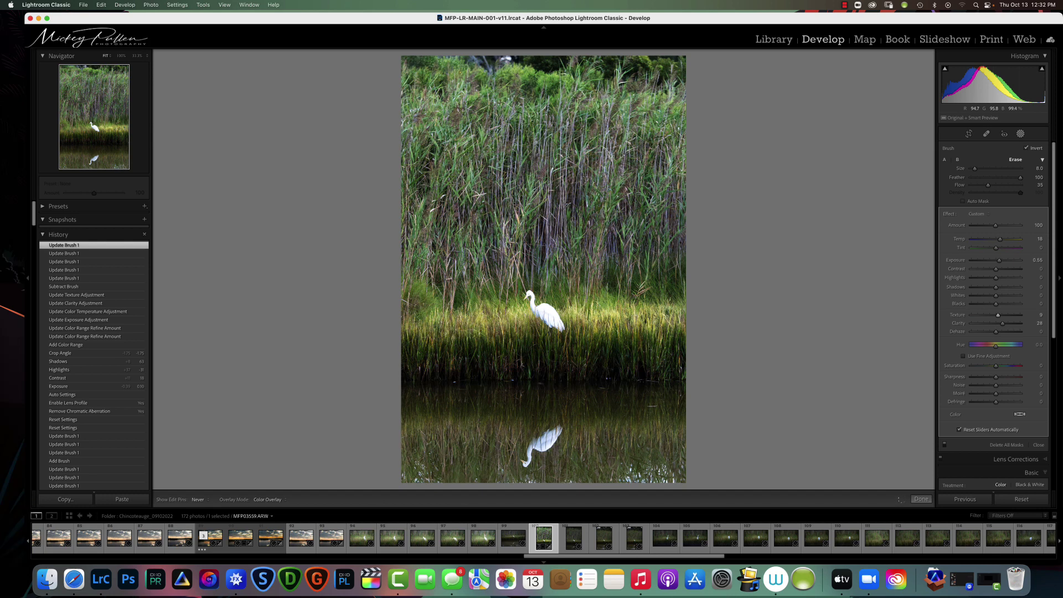
{"action": "left_click", "coordinate": [544, 310]}
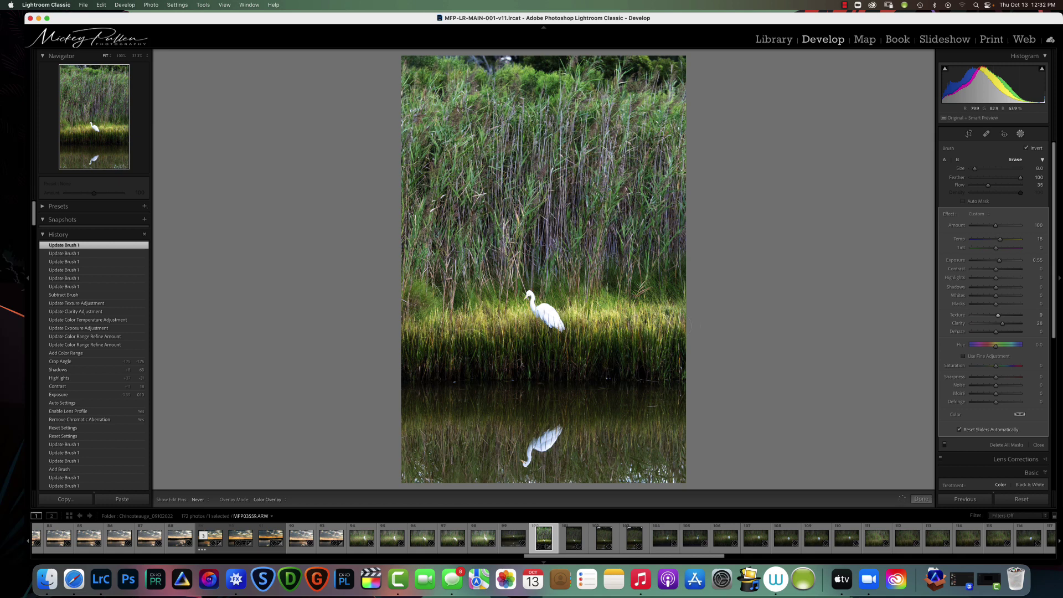
{"action": "left_click", "coordinate": [663, 316]}
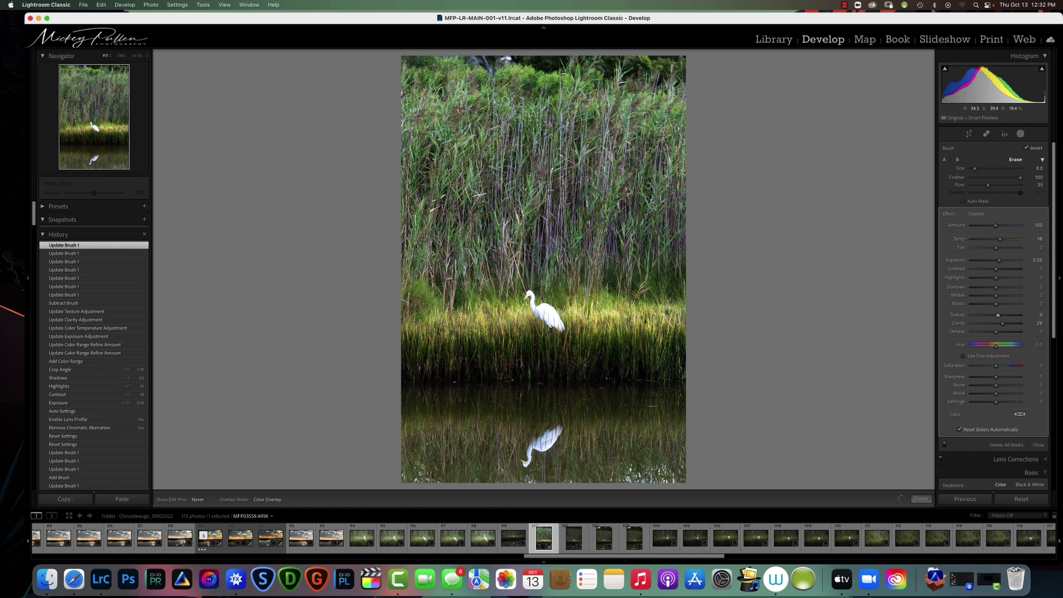
{"action": "left_click", "coordinate": [529, 334]}
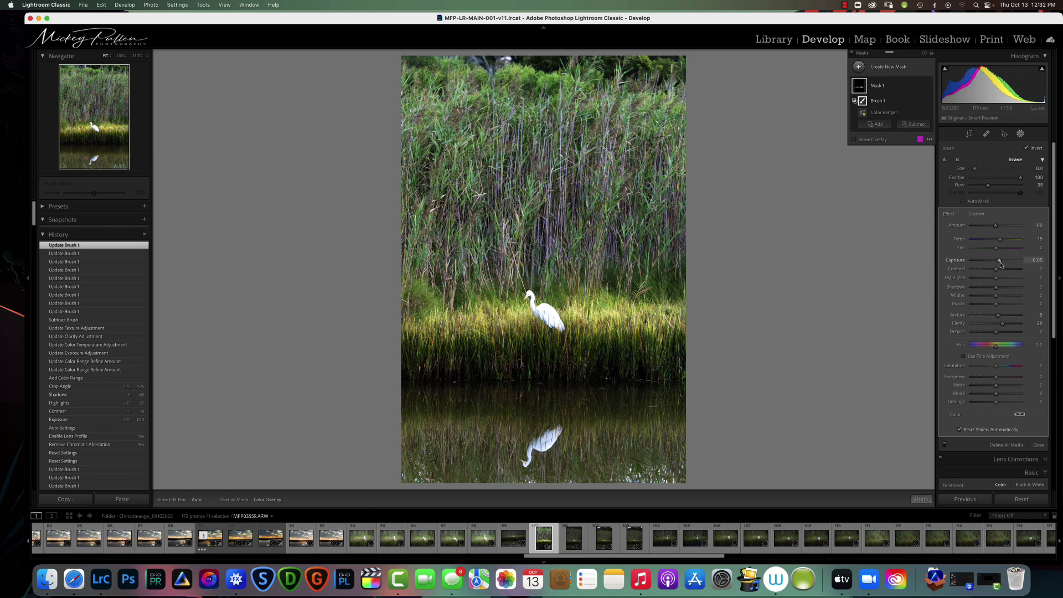
Set the grass mask's exposure to 0.39, highlights to -29, shadows to 40 and temperature to 21.
{"action": "left_click_drag", "start_coordinate": [1000, 263], "coordinate": [1009, 289]}
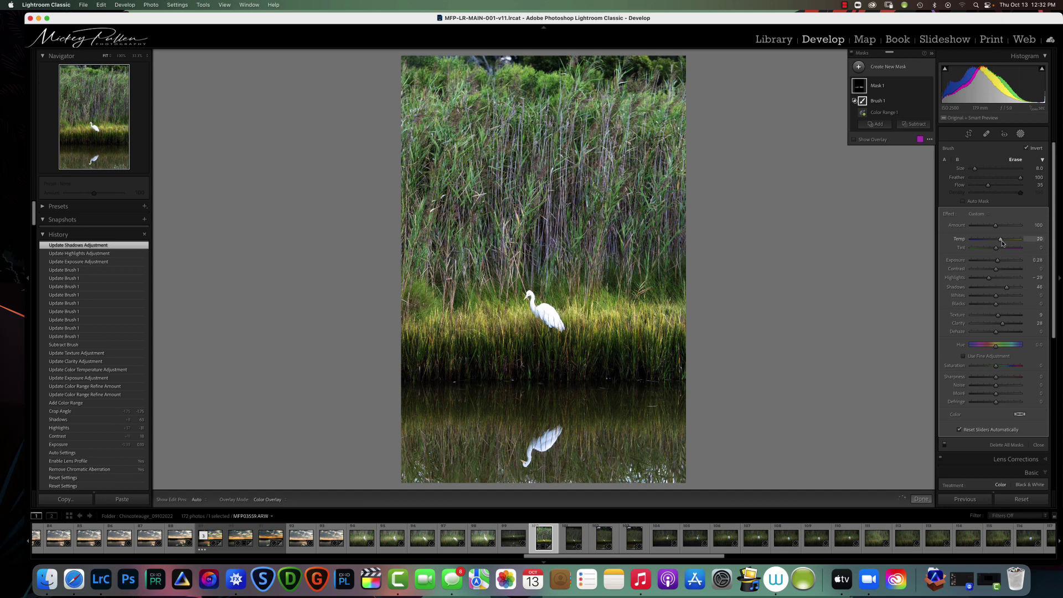
{"action": "left_click_drag", "start_coordinate": [1003, 244], "coordinate": [1002, 244]}
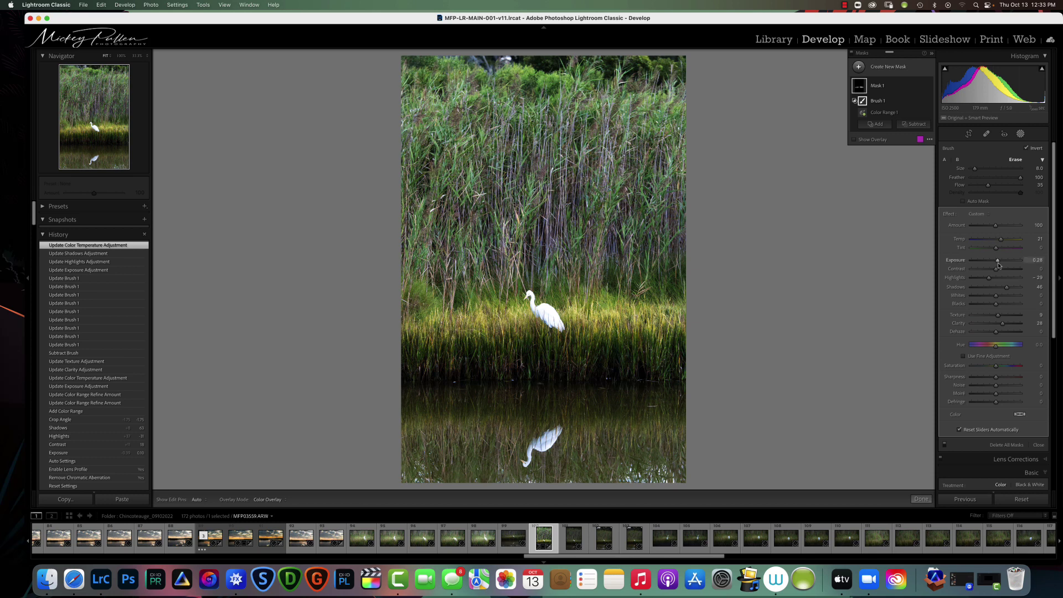
{"action": "left_click_drag", "start_coordinate": [999, 263], "coordinate": [999, 263]}
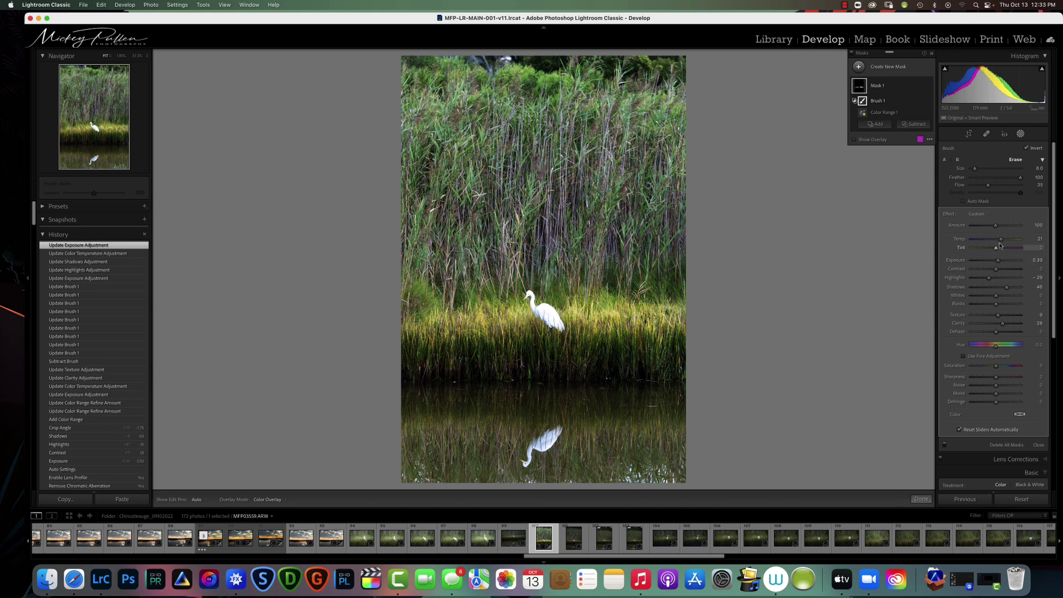
Compare the photo with the masks disabled and enabled, leaving them enabled.
{"action": "left_click", "coordinate": [852, 53]}
{"action": "left_click", "coordinate": [851, 53]}
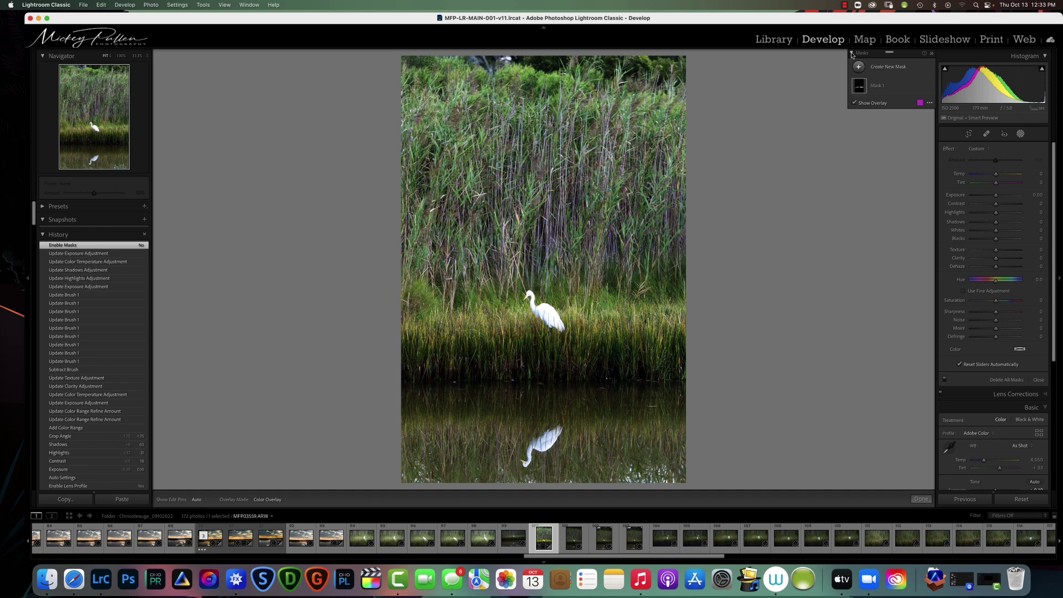
{"action": "left_click", "coordinate": [852, 53]}
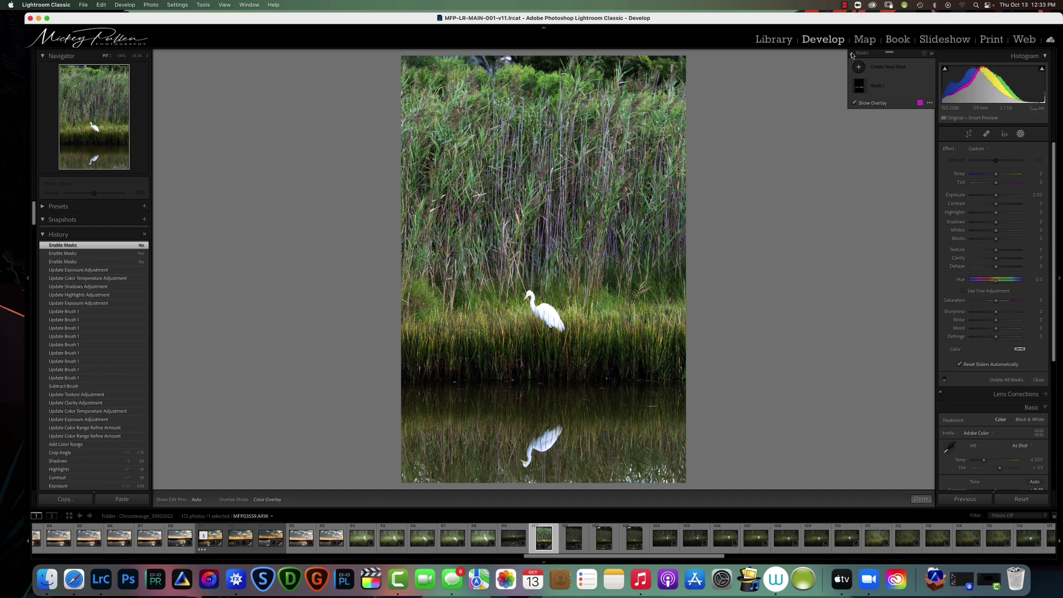
{"action": "left_click", "coordinate": [851, 54]}
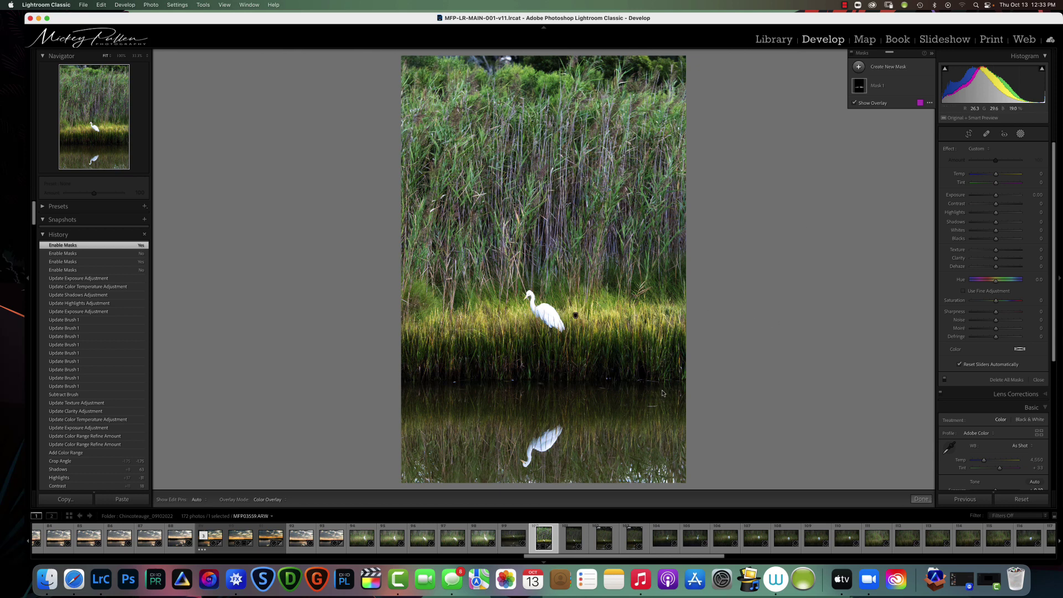
Rename the existing mask as grass.
{"action": "double_click", "coordinate": [878, 86]}
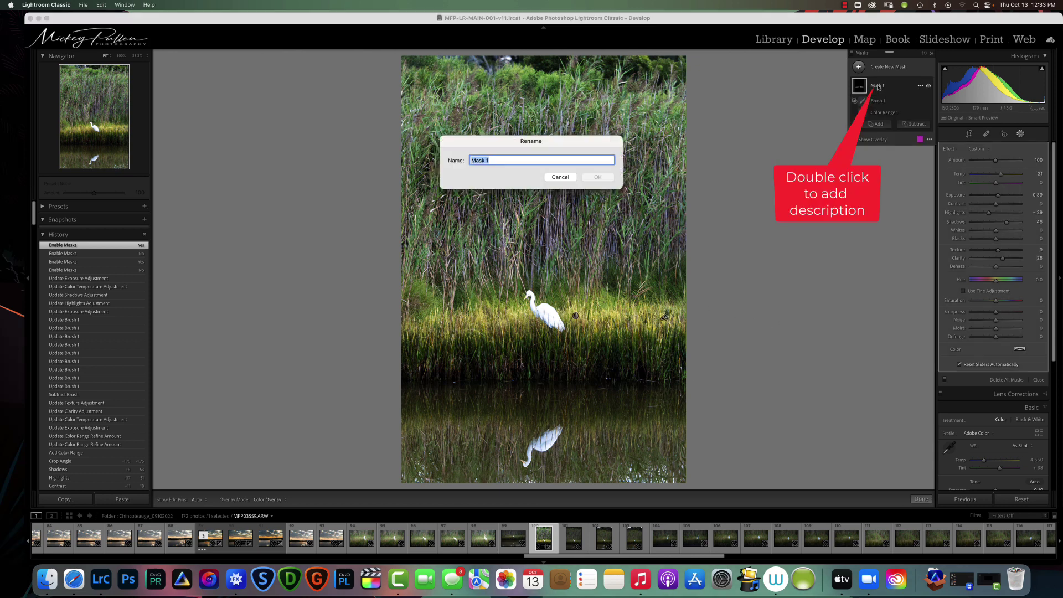
{"action": "type", "text": "grass"}
{"action": "left_click", "coordinate": [599, 178]}
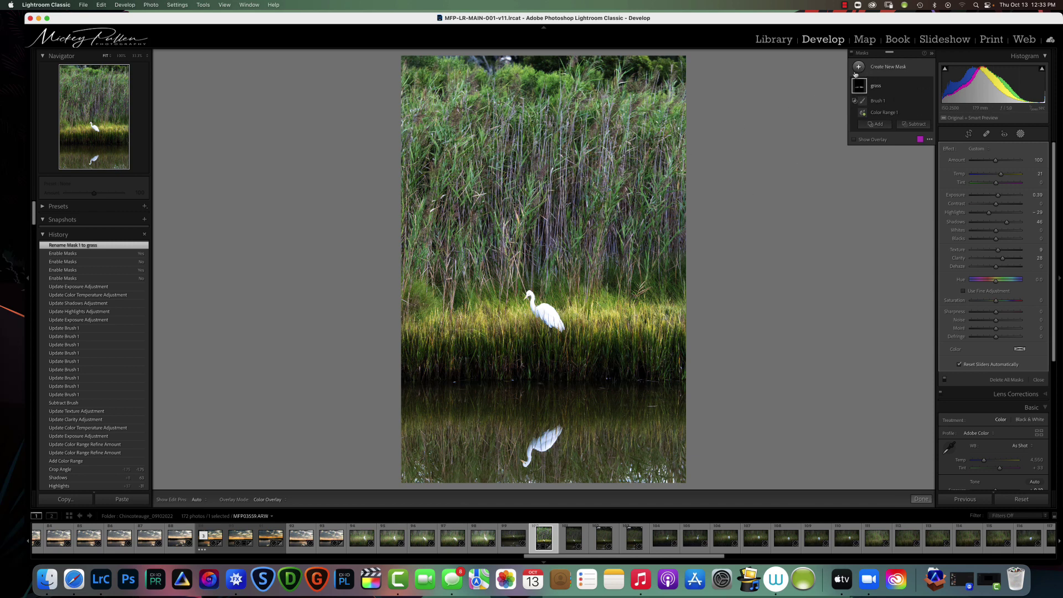
Create a new color range mask sampled from the reed stems above the egret and set its refine amount to 28.
{"action": "left_click", "coordinate": [859, 68]}
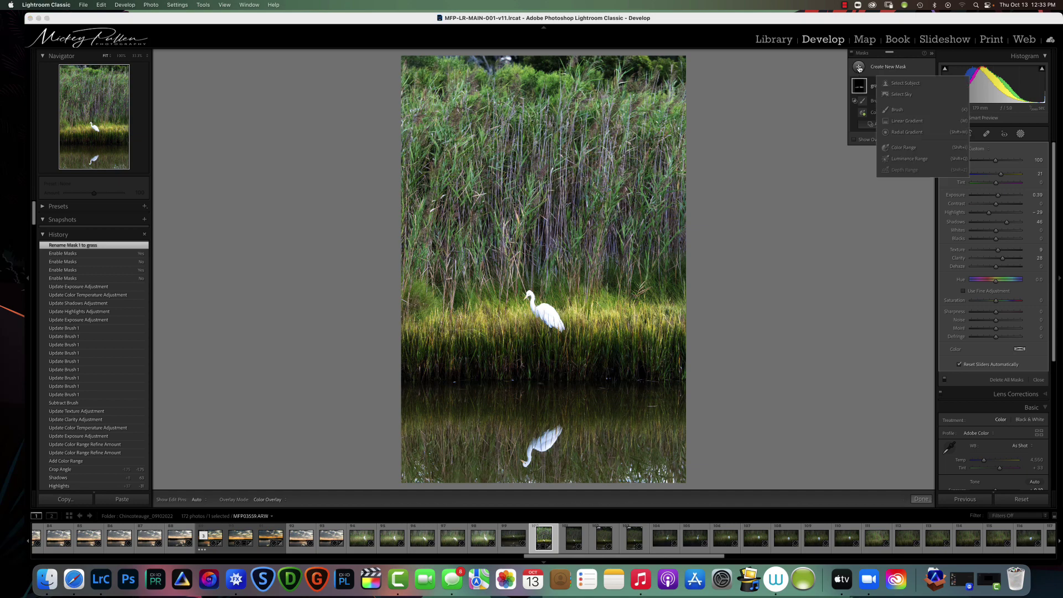
{"action": "left_click", "coordinate": [904, 147]}
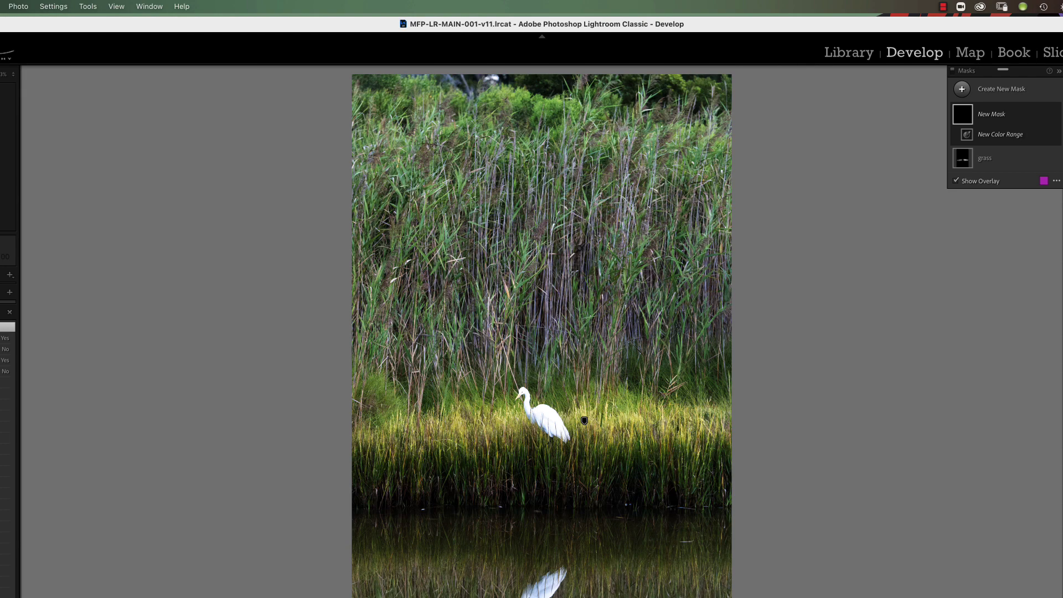
{"action": "left_click", "coordinate": [569, 258]}
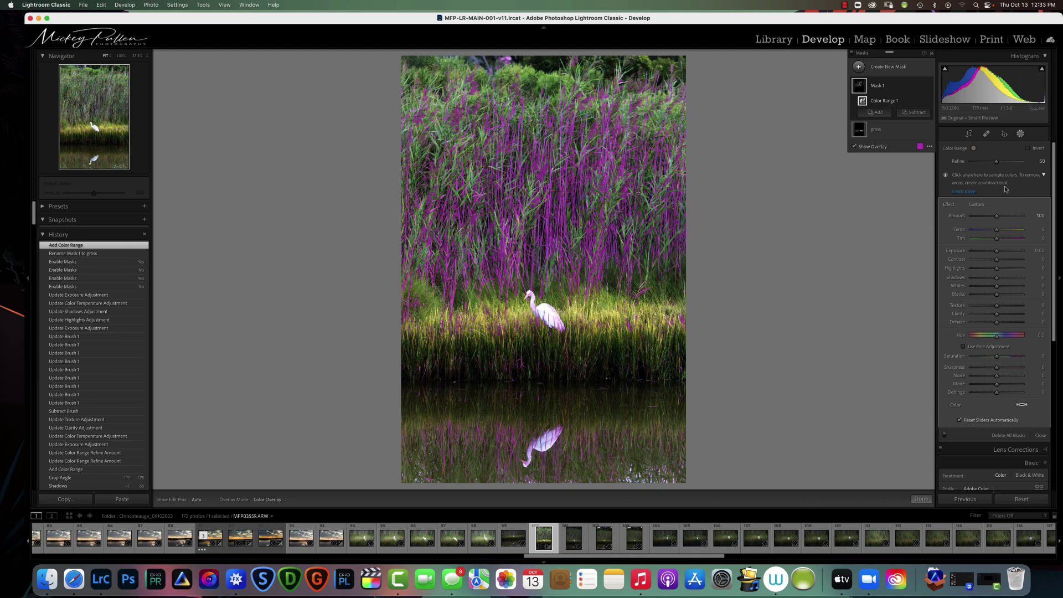
{"action": "left_click_drag", "start_coordinate": [998, 164], "coordinate": [987, 164]}
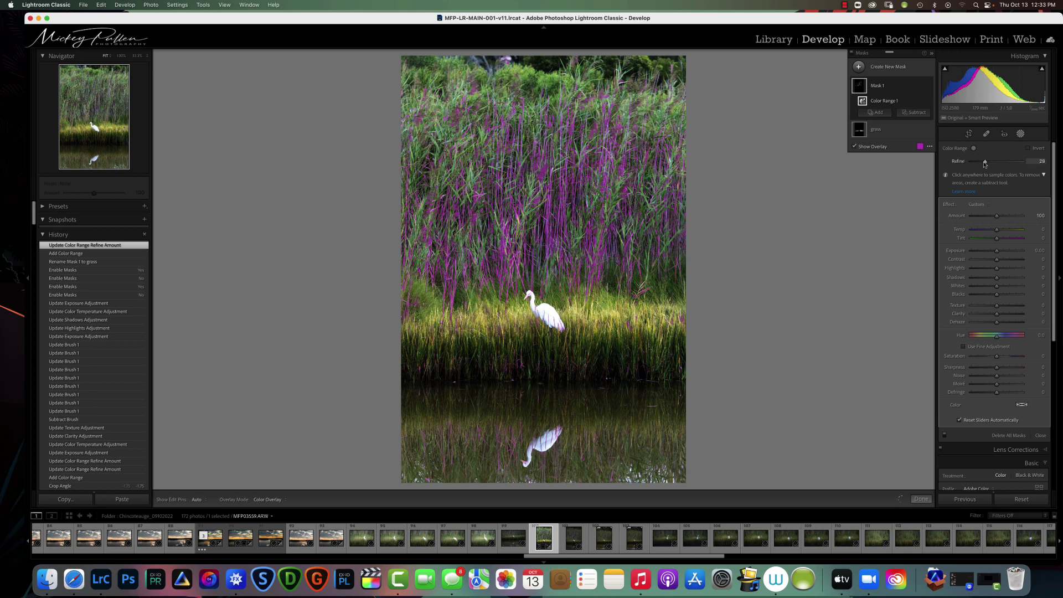
{"action": "left_click_drag", "start_coordinate": [986, 165], "coordinate": [985, 165]}
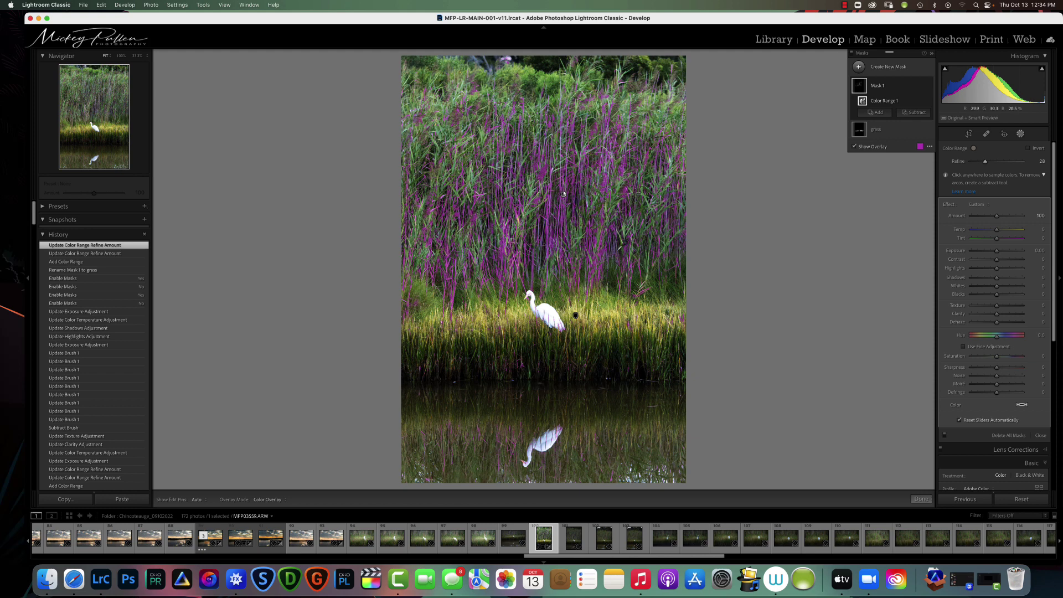
Hide the overlay and set the reed mask's exposure to -0.08, temperature to 17, contrast to 40 and clarity to 15.
{"action": "key", "text": "o"}
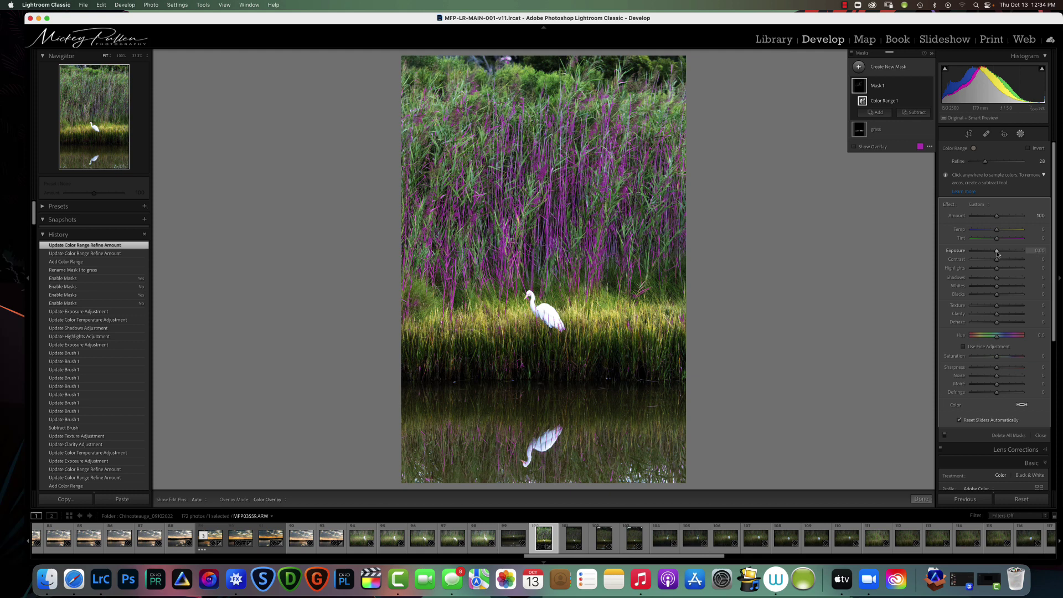
{"action": "mouse_move", "coordinate": [998, 253]}
{"action": "left_mouse_down"}
{"action": "mouse_move", "coordinate": [999, 233]}
{"action": "mouse_move", "coordinate": [997, 254]}
{"action": "left_mouse_up"}
{"action": "left_click_drag", "start_coordinate": [997, 260], "coordinate": [1007, 263]}
{"action": "left_click_drag", "start_coordinate": [998, 316], "coordinate": [1000, 315]}
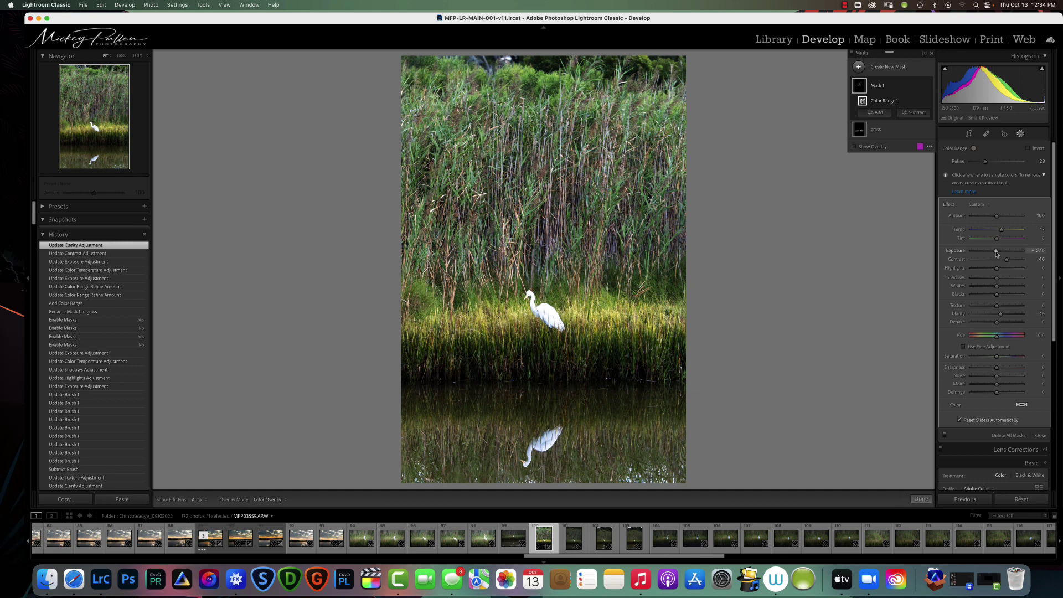
{"action": "left_click_drag", "start_coordinate": [997, 253], "coordinate": [998, 254]}
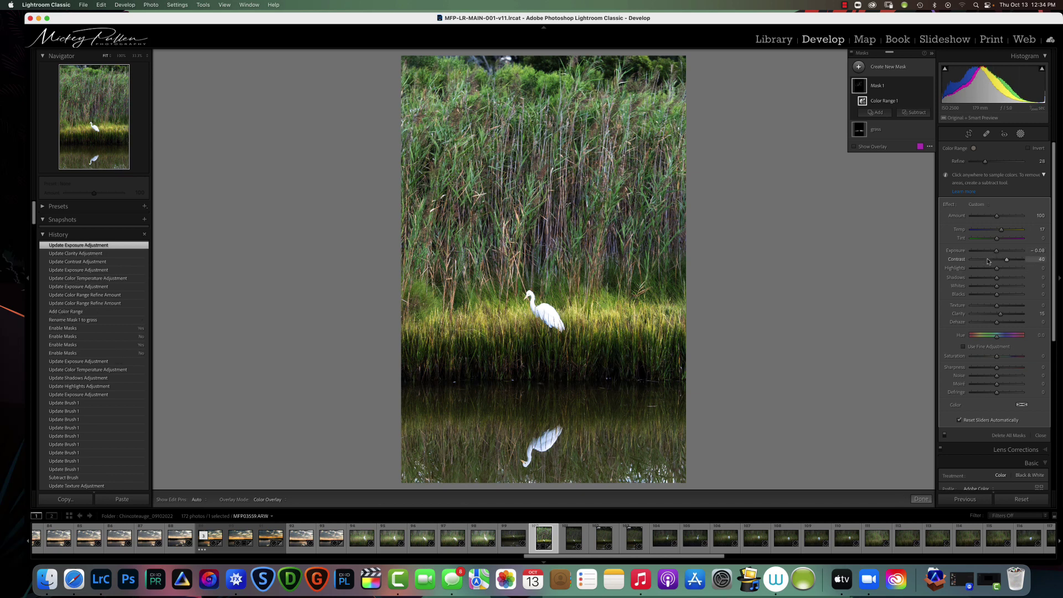
Intersect the reed color range mask with a brush.
{"action": "left_click", "coordinate": [921, 87]}
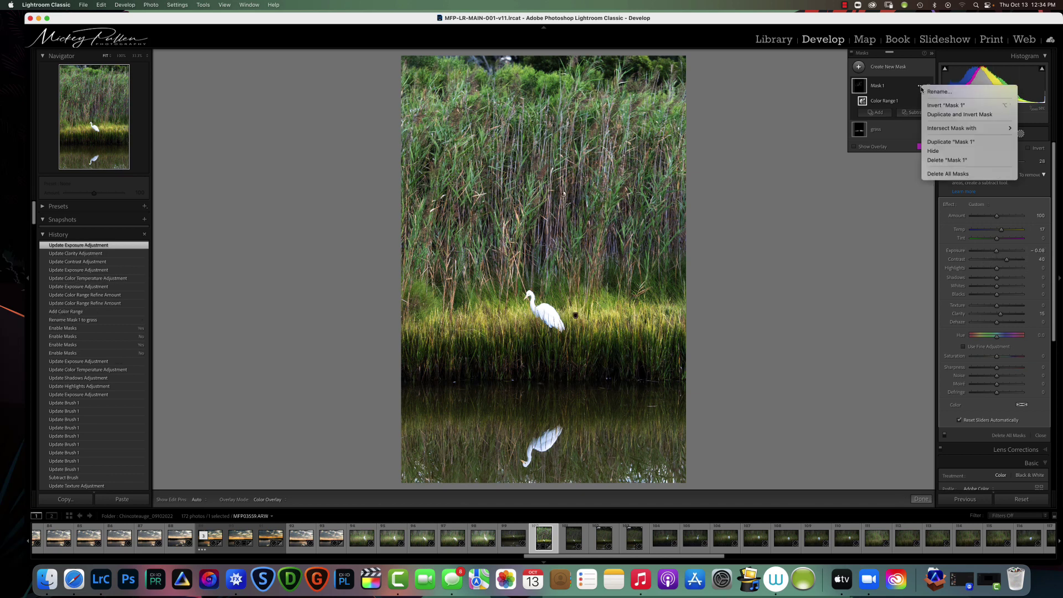
{"action": "mouse_move", "coordinate": [936, 131]}
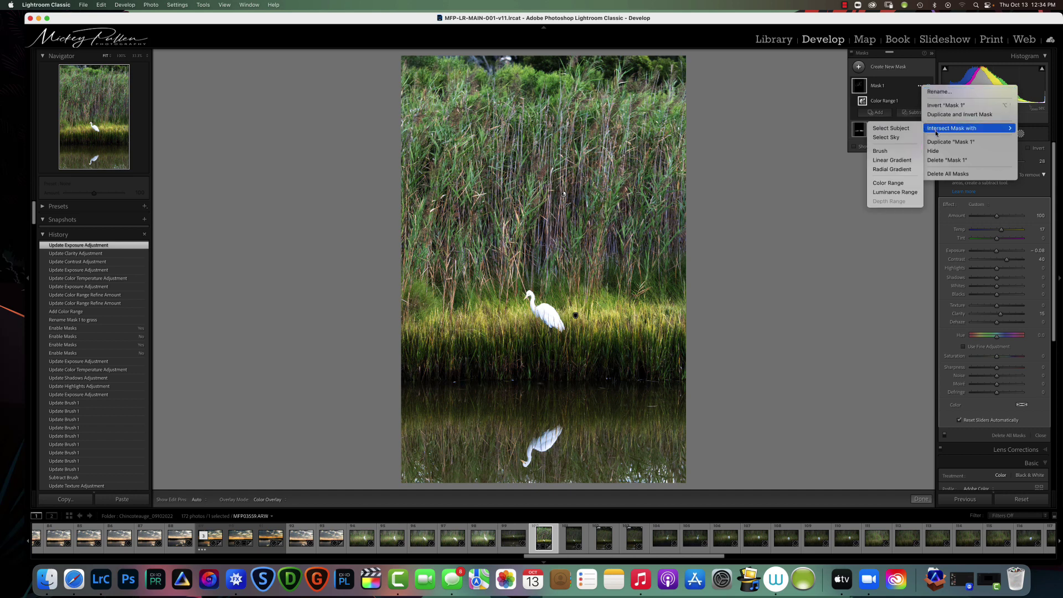
{"action": "left_click", "coordinate": [884, 151]}
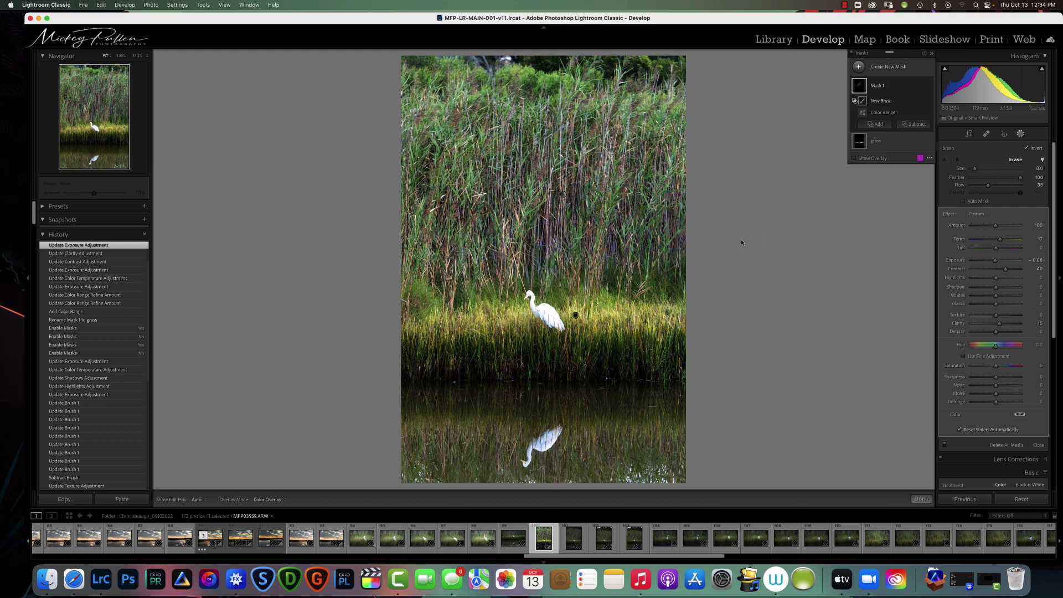
Brush over the reeds behind the egret to refine the area covered by the intersected color range mask.
{"action": "key", "text": "h"}
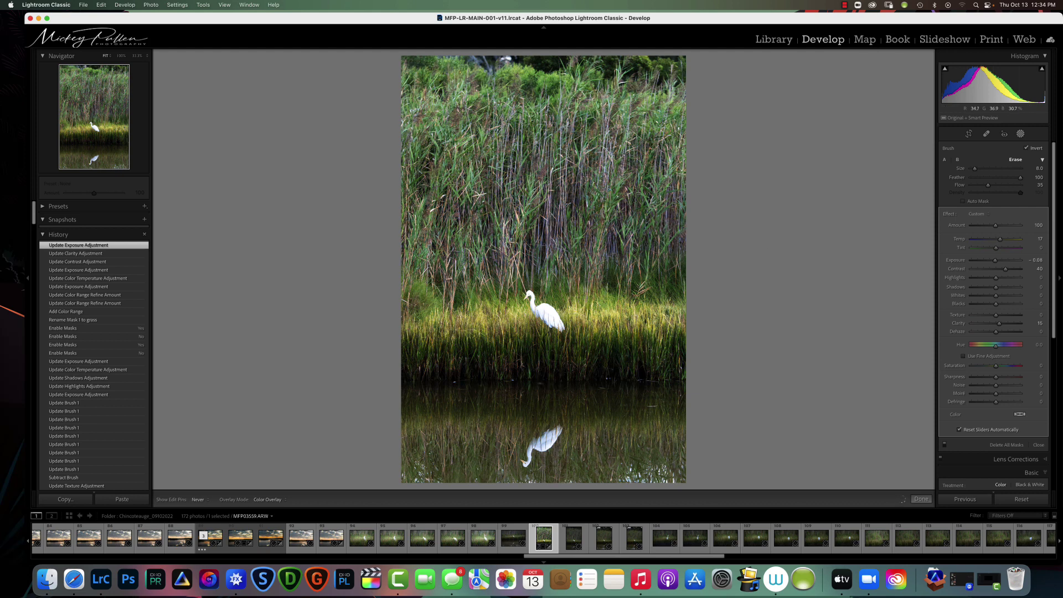
{"action": "key", "text": "h"}
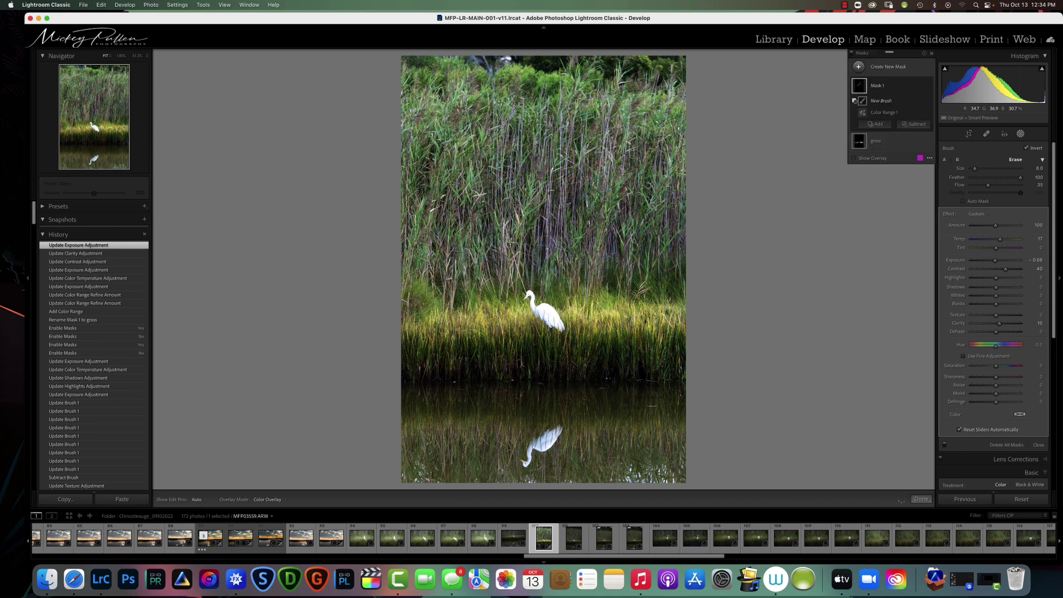
{"action": "key", "text": "h"}
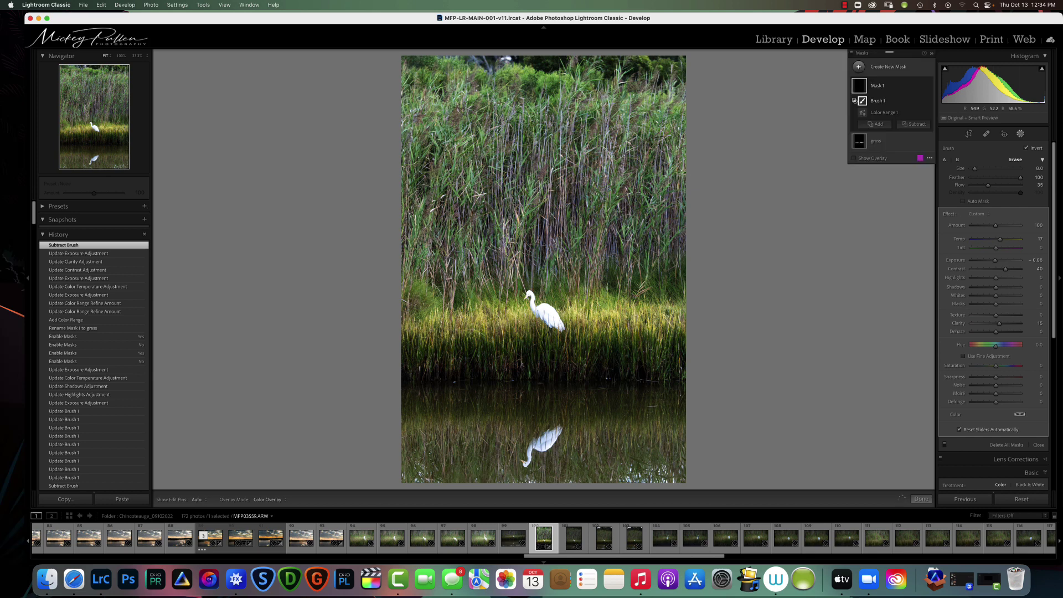
{"action": "left_click", "coordinate": [576, 315]}
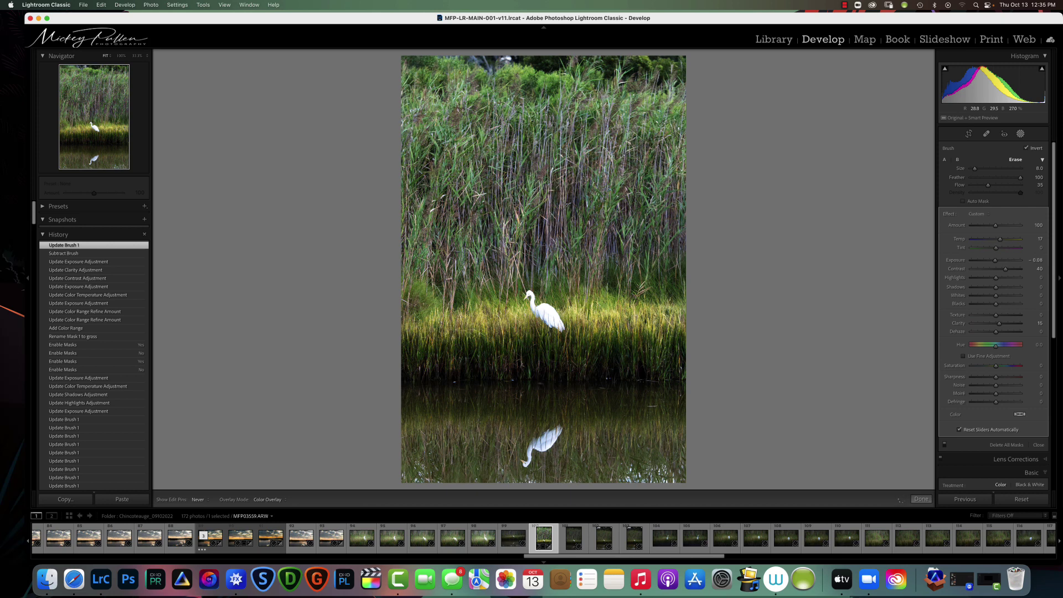
{"action": "left_click", "coordinate": [576, 316]}
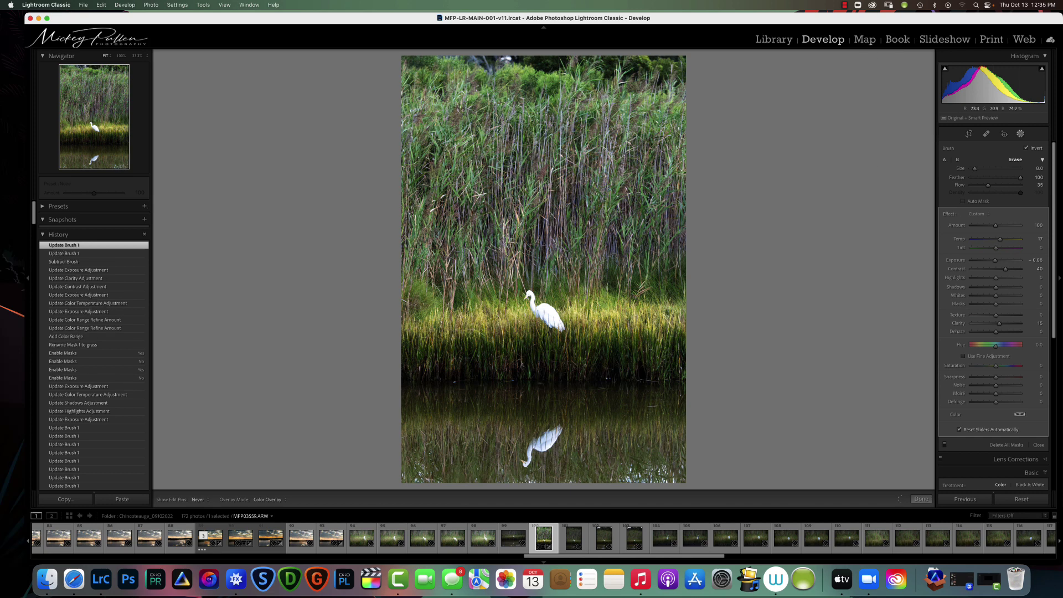
{"action": "left_click", "coordinate": [576, 316]}
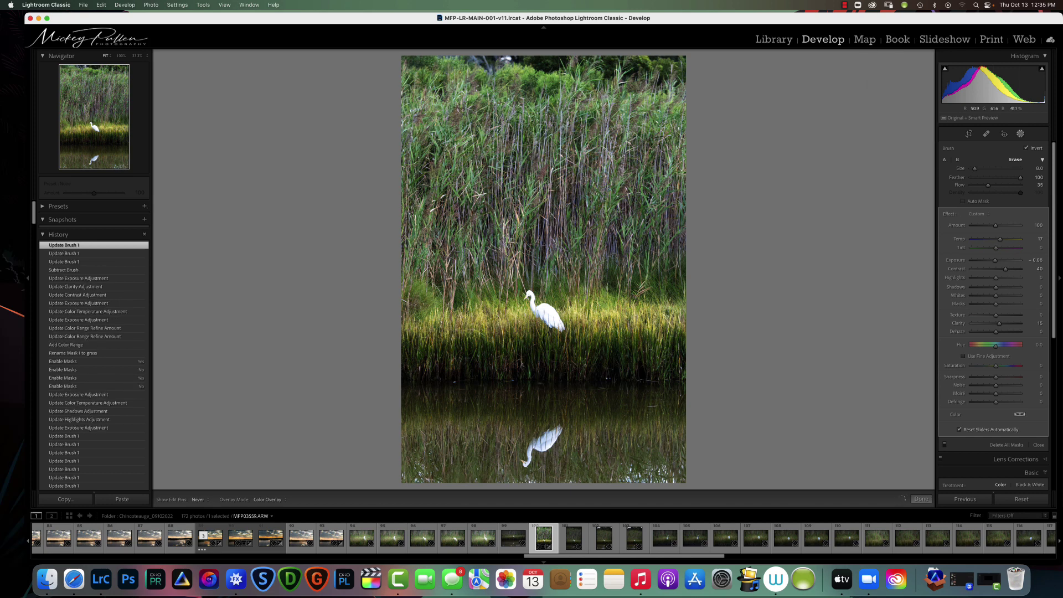
{"action": "left_click", "coordinate": [609, 63]}
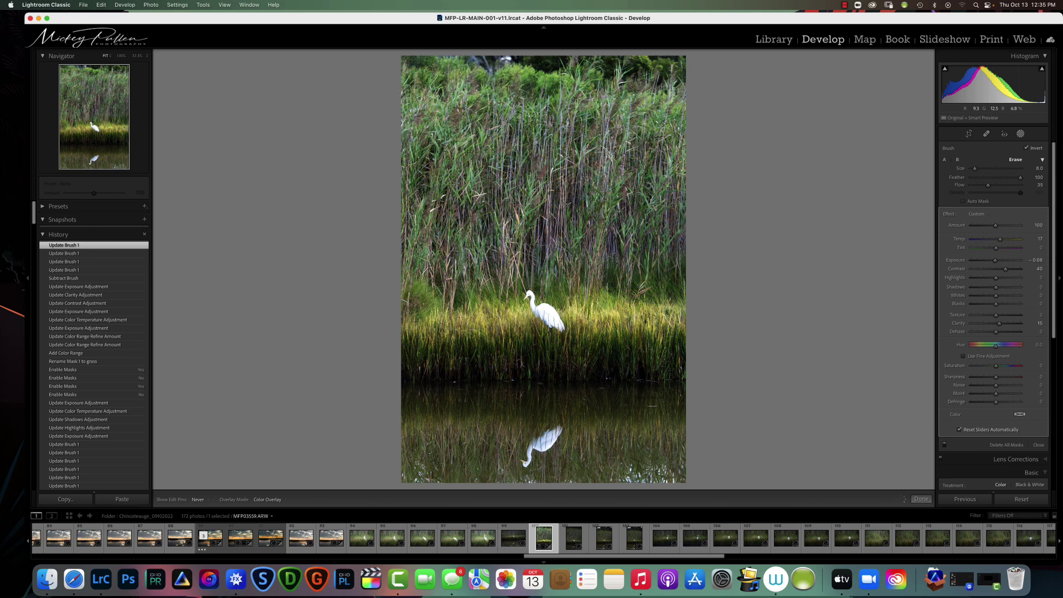
{"action": "left_click", "coordinate": [613, 239]}
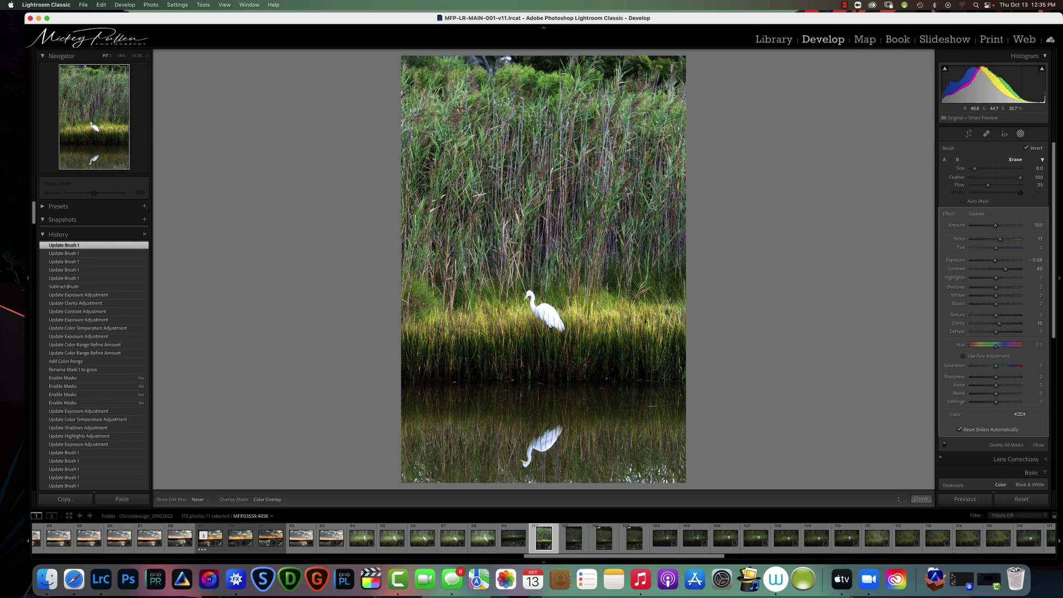
{"action": "left_click", "coordinate": [612, 260]}
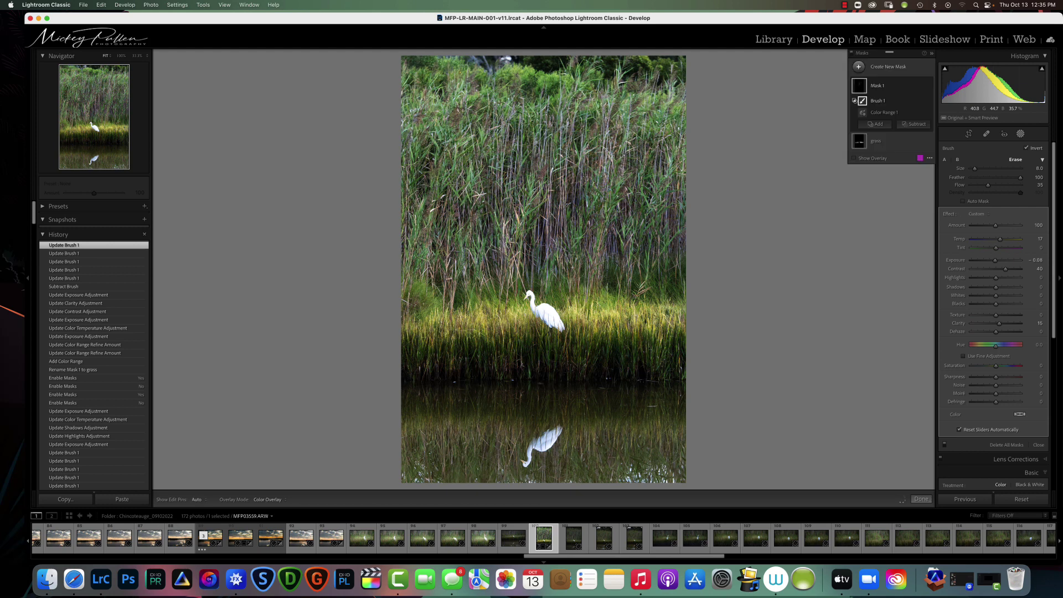
{"action": "left_click", "coordinate": [537, 274]}
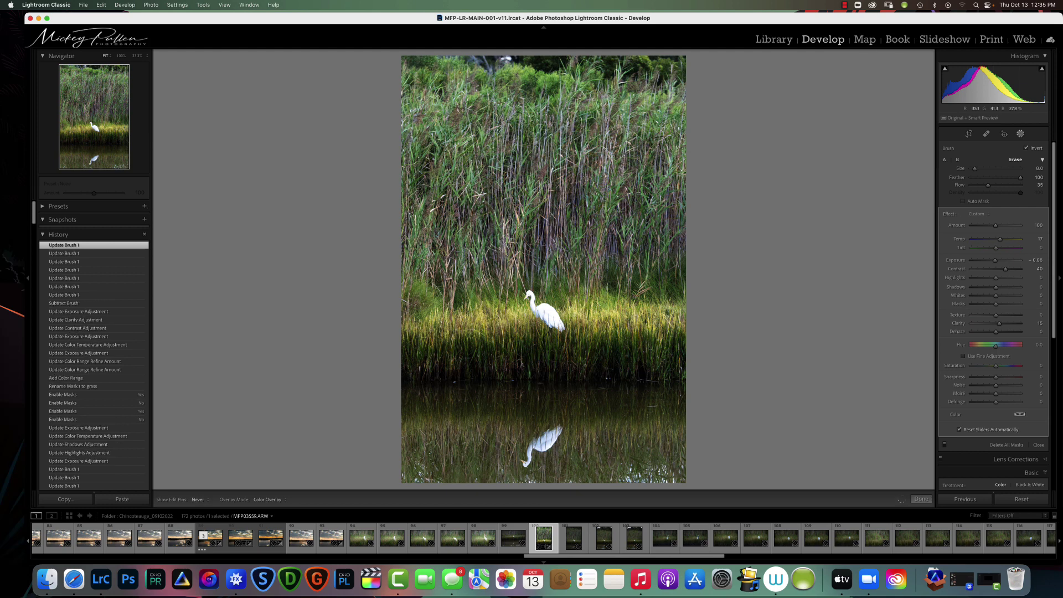
{"action": "left_click", "coordinate": [576, 266]}
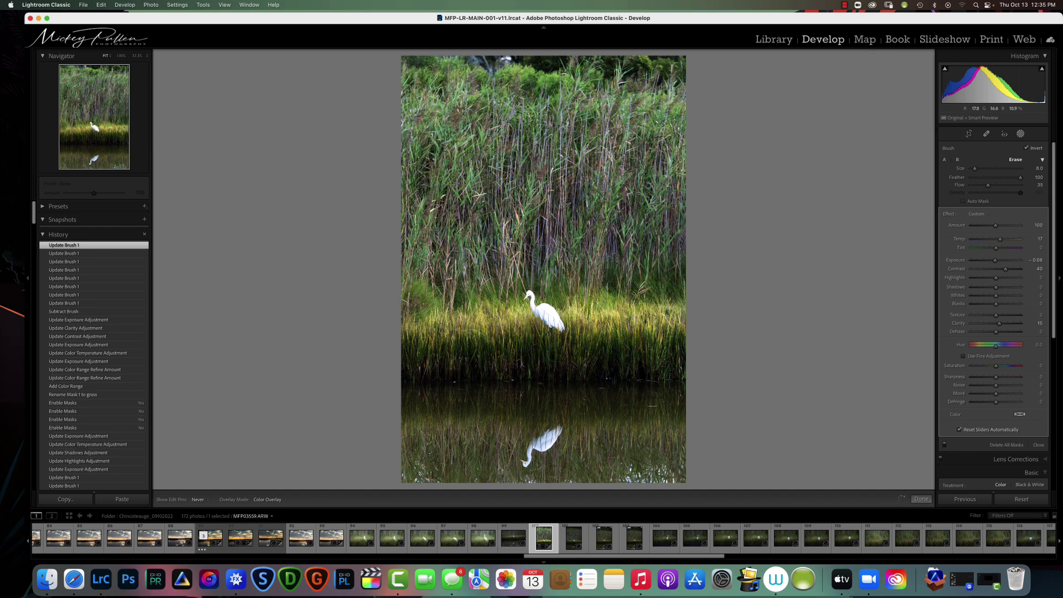
{"action": "left_click", "coordinate": [490, 258]}
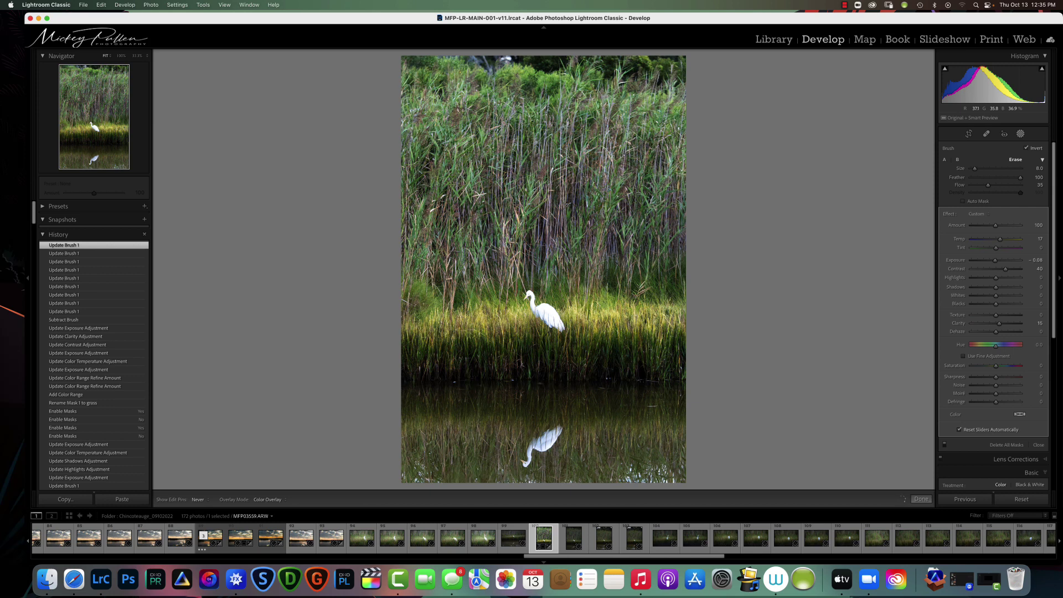
{"action": "left_click", "coordinate": [545, 313]}
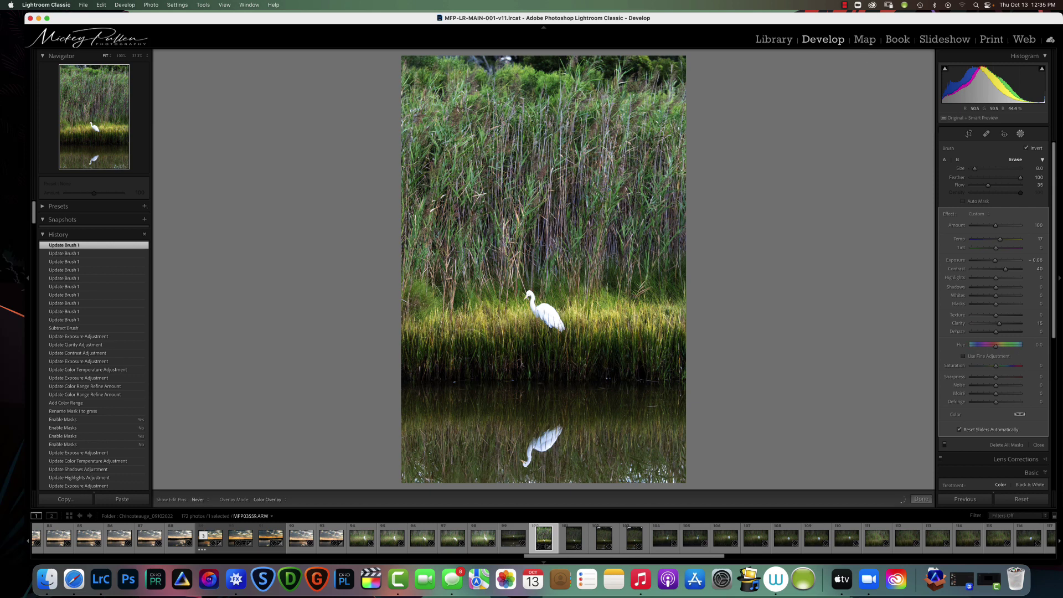
{"action": "left_click", "coordinate": [608, 264]}
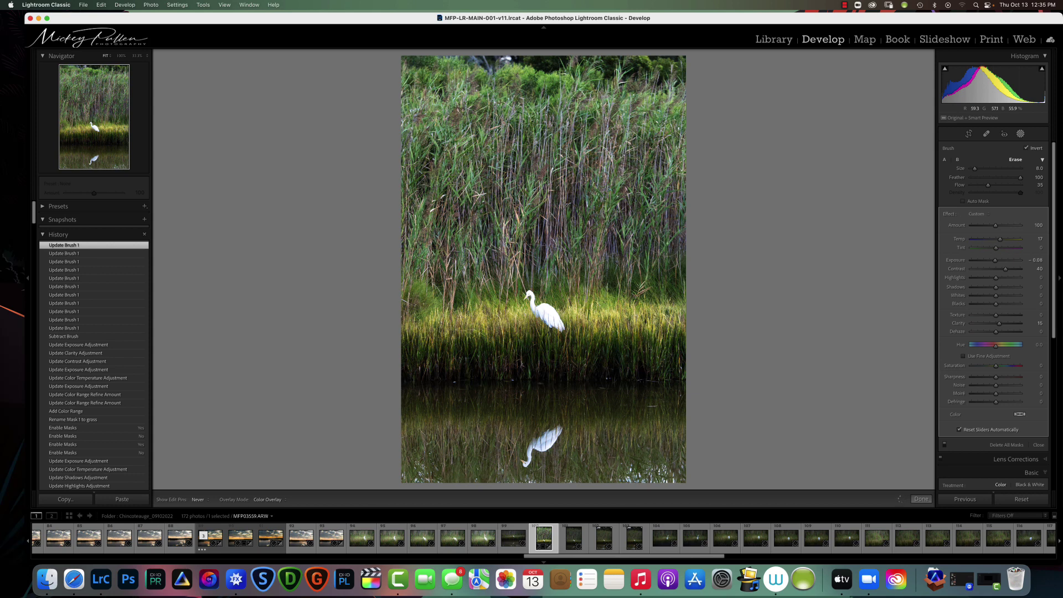
{"action": "left_click", "coordinate": [637, 139]}
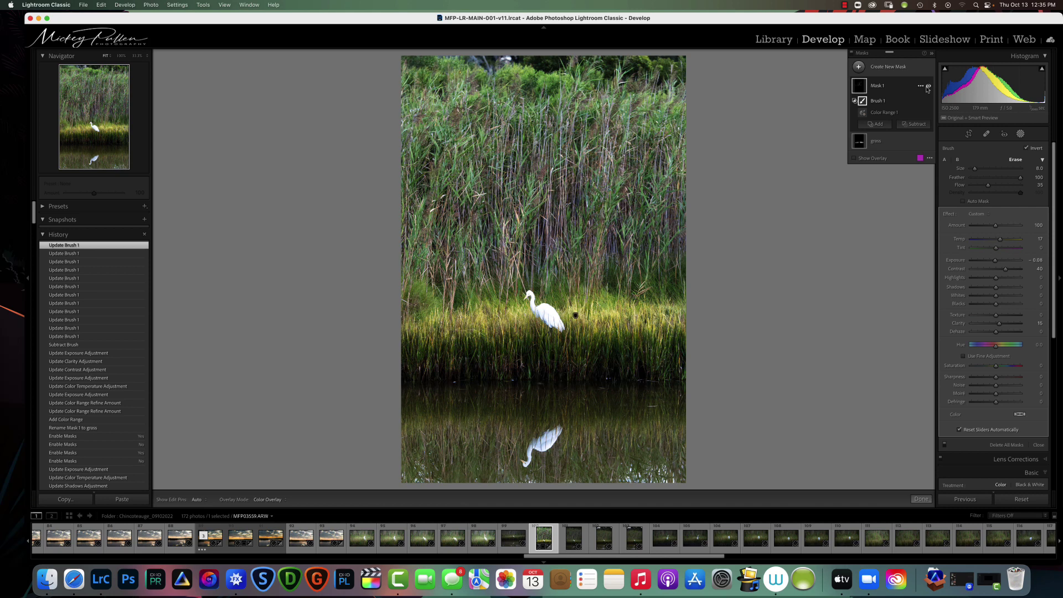
Rename the brushed reed mask as reeds.
{"action": "double_click", "coordinate": [877, 87]}
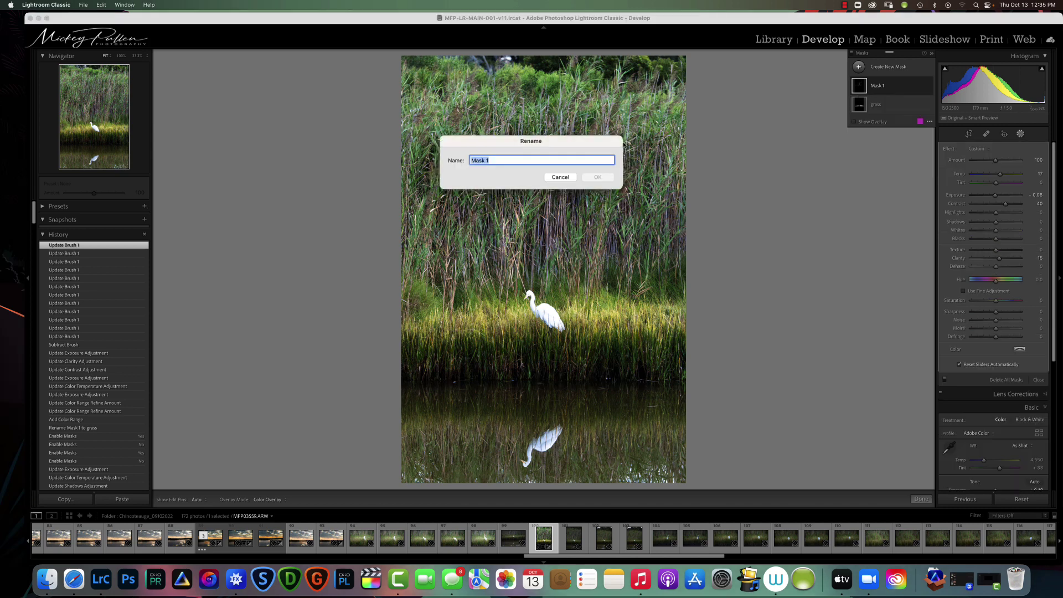
{"action": "type", "text": "reeds"}
{"action": "left_click", "coordinate": [596, 177]}
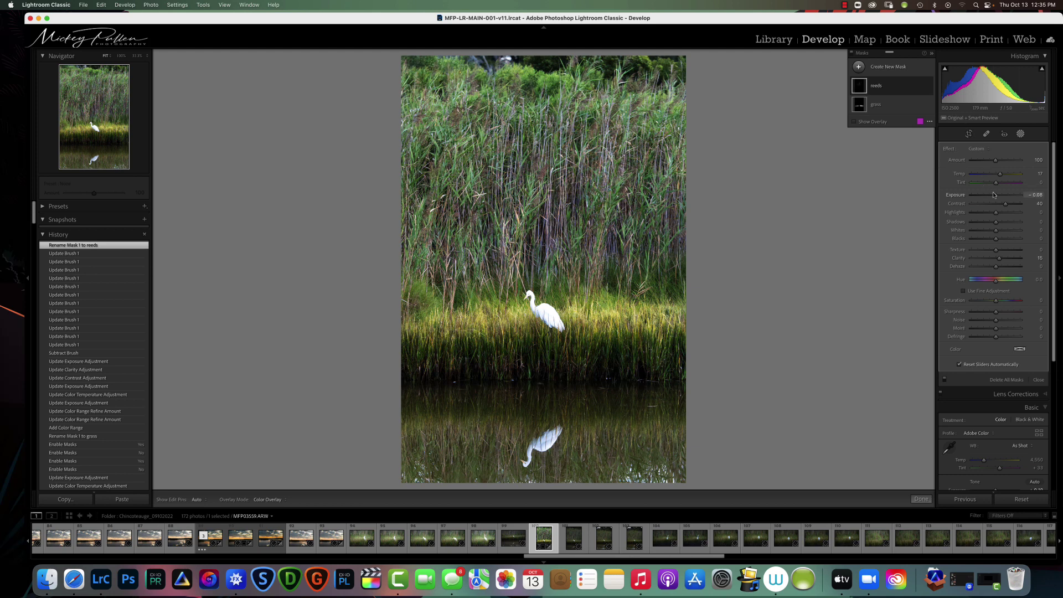
Raise the reeds mask's exposure to 1.03 and toggle the mask off and on to compare its effect.
{"action": "left_click_drag", "start_coordinate": [995, 197], "coordinate": [1003, 197]}
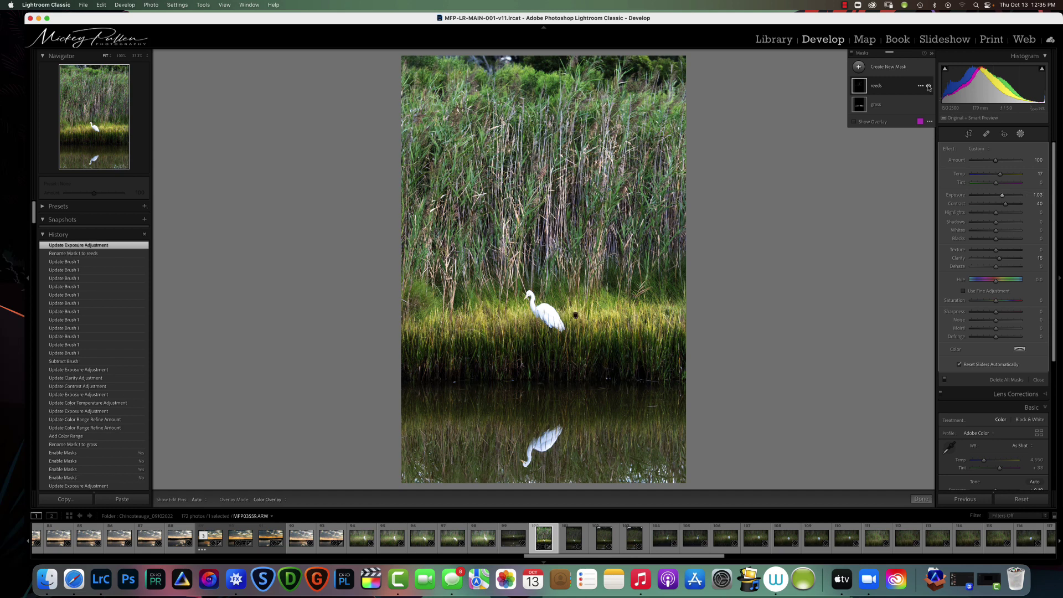
{"action": "left_click", "coordinate": [929, 87]}
{"action": "left_click", "coordinate": [929, 87]}
{"action": "left_click", "coordinate": [928, 87]}
{"action": "left_click", "coordinate": [929, 87]}
Set the reeds mask's exposure to -0.39, temperature to 24 and saturation to 32.
{"action": "left_click_drag", "start_coordinate": [1001, 198], "coordinate": [1001, 177]}
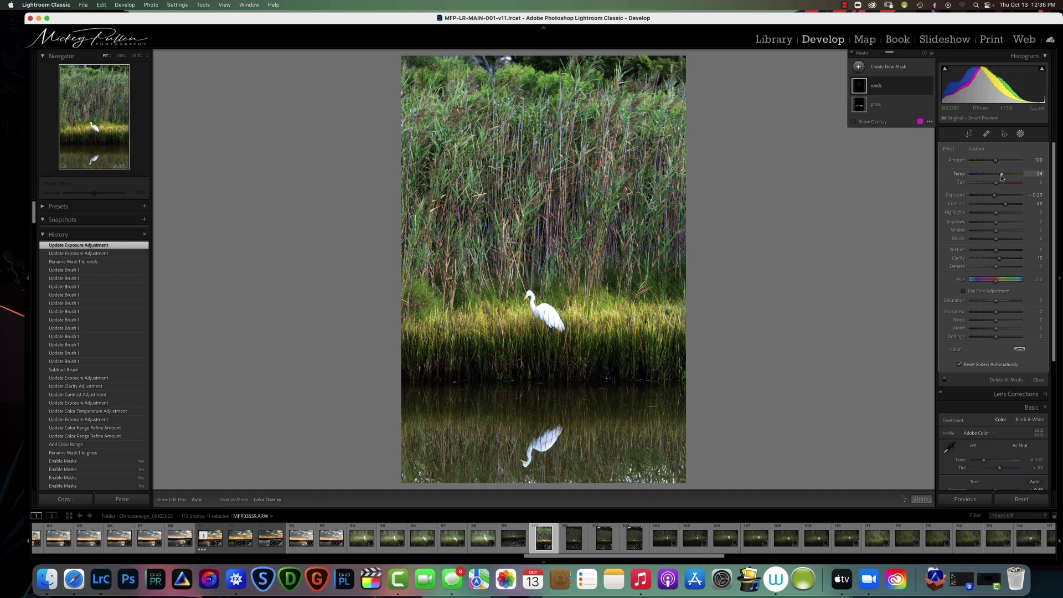
{"action": "left_click_drag", "start_coordinate": [999, 304], "coordinate": [1005, 303]}
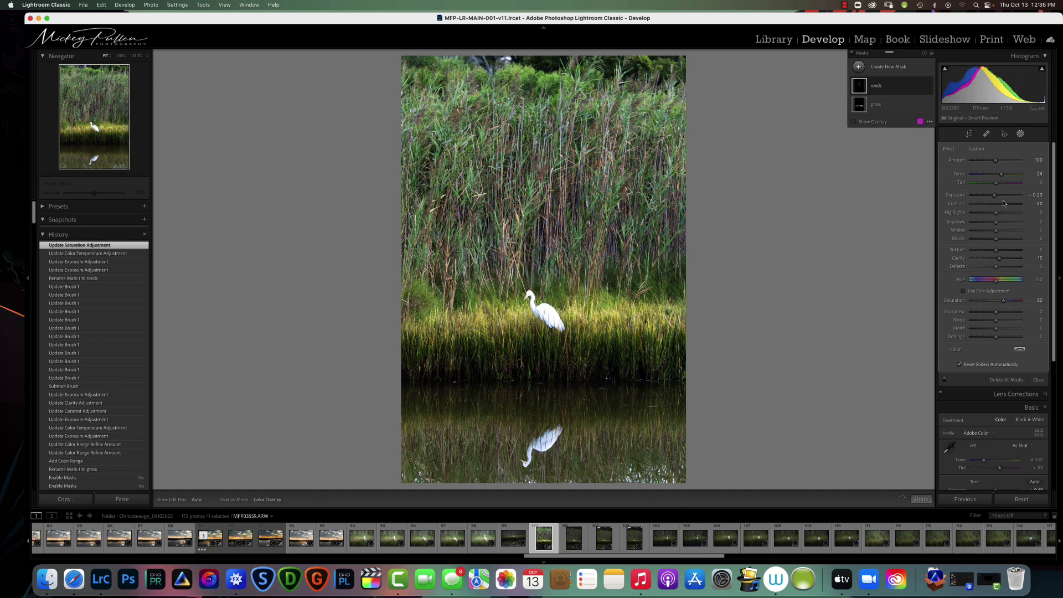
{"action": "left_click_drag", "start_coordinate": [994, 197], "coordinate": [994, 196]}
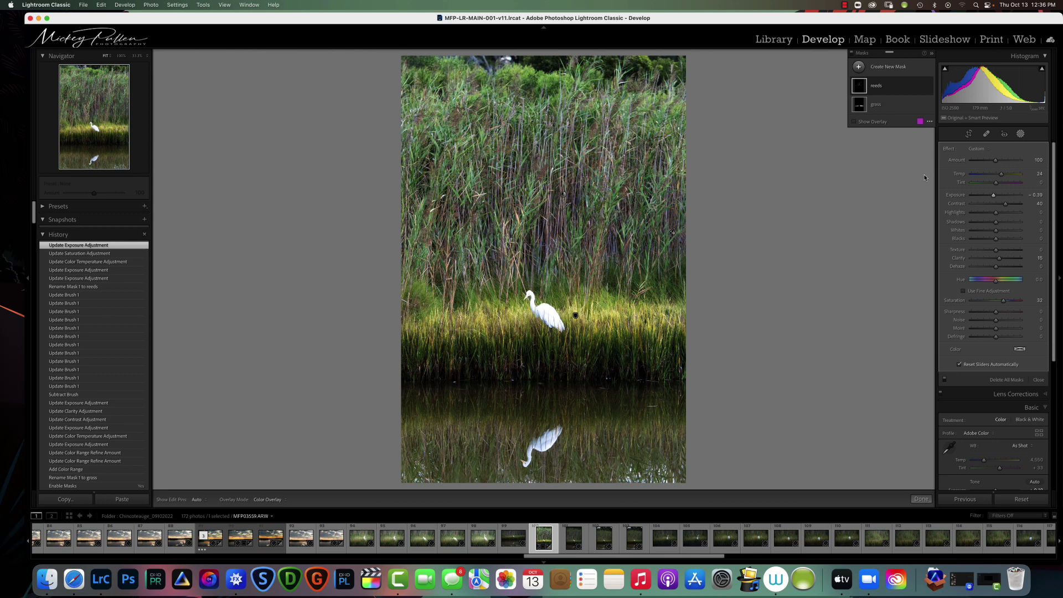
Create a new color range mask sampled from the green leaves above the egret and set its refine amount to 39.
{"action": "left_click", "coordinate": [859, 67]}
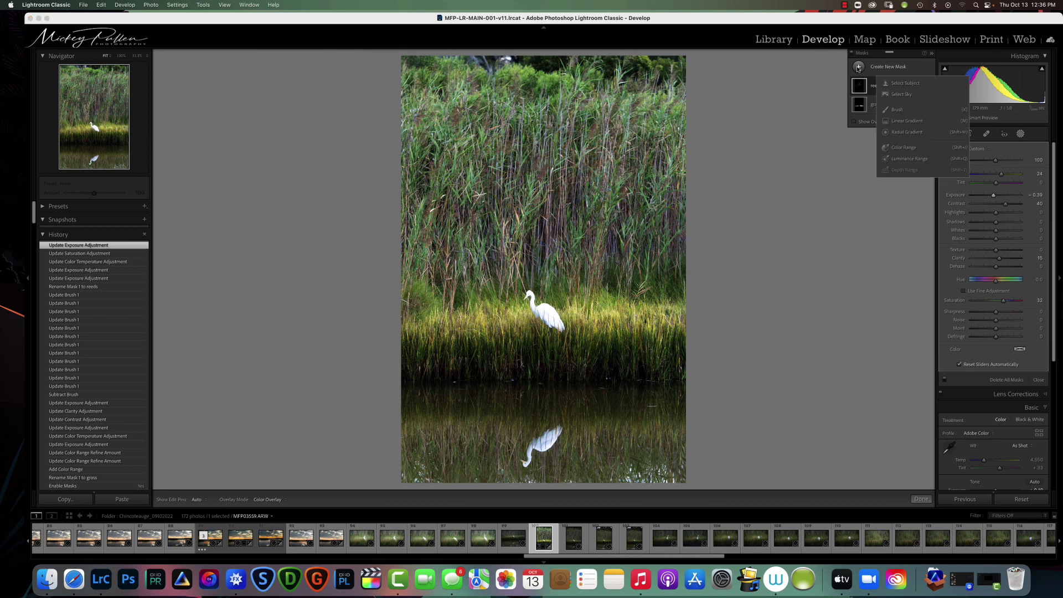
{"action": "left_click", "coordinate": [898, 147]}
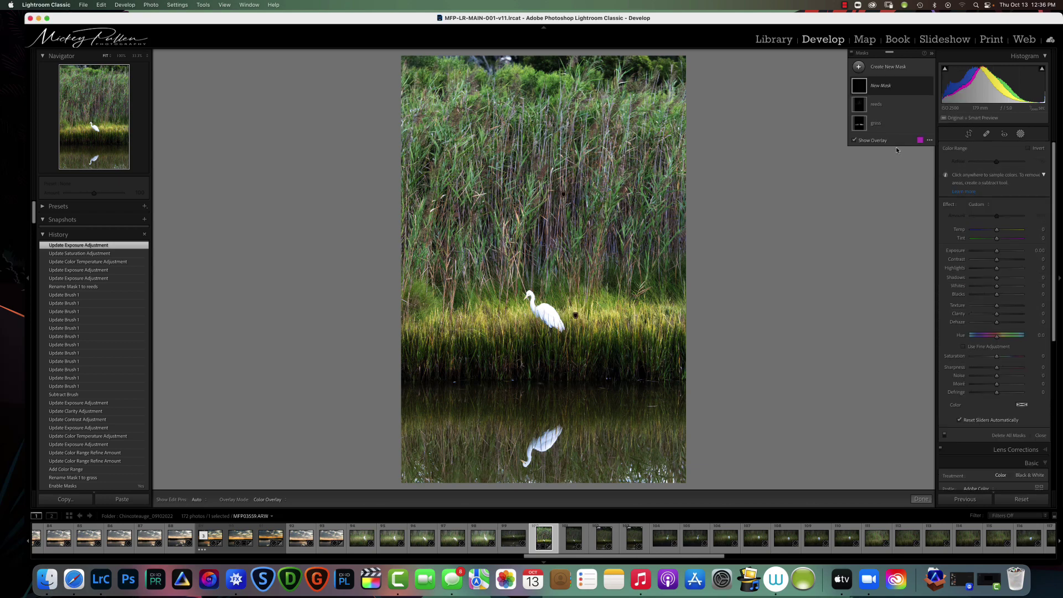
{"action": "key", "text": "super+equal"}
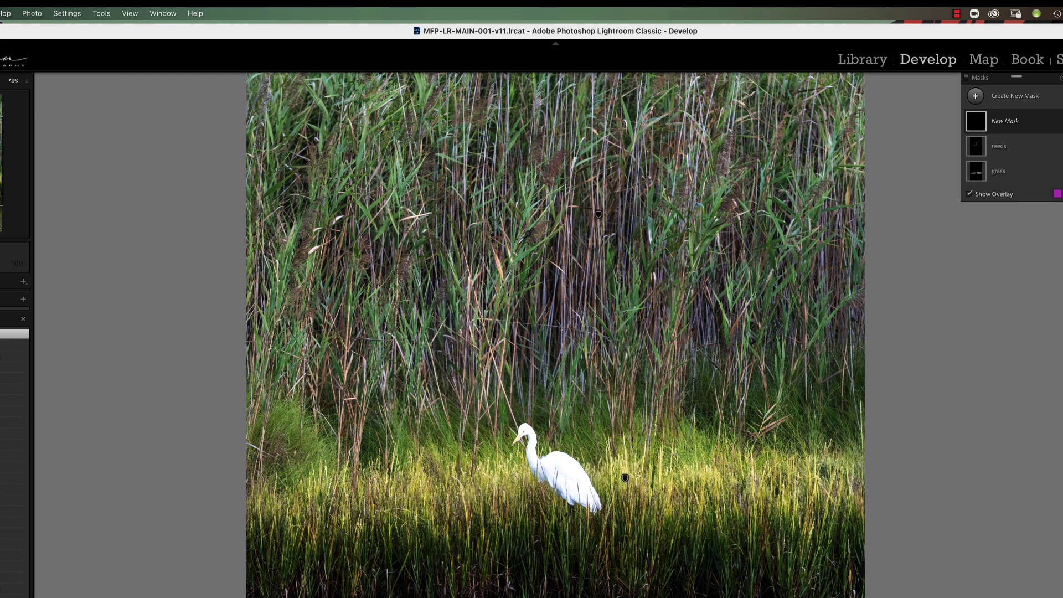
{"action": "left_click", "coordinate": [517, 239]}
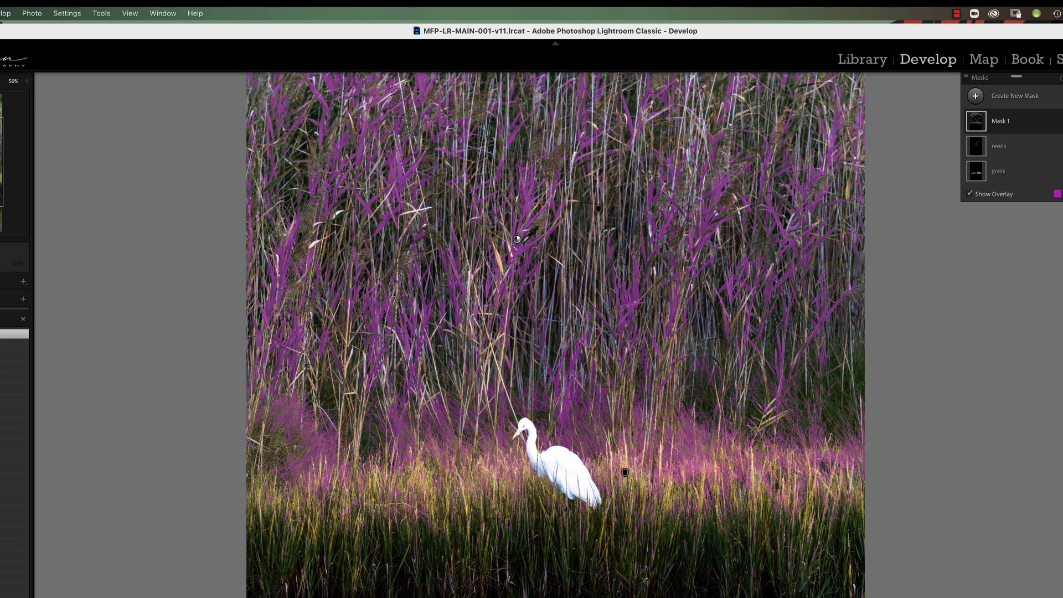
{"action": "key", "text": "super+minus"}
{"action": "key", "text": "super+minus"}
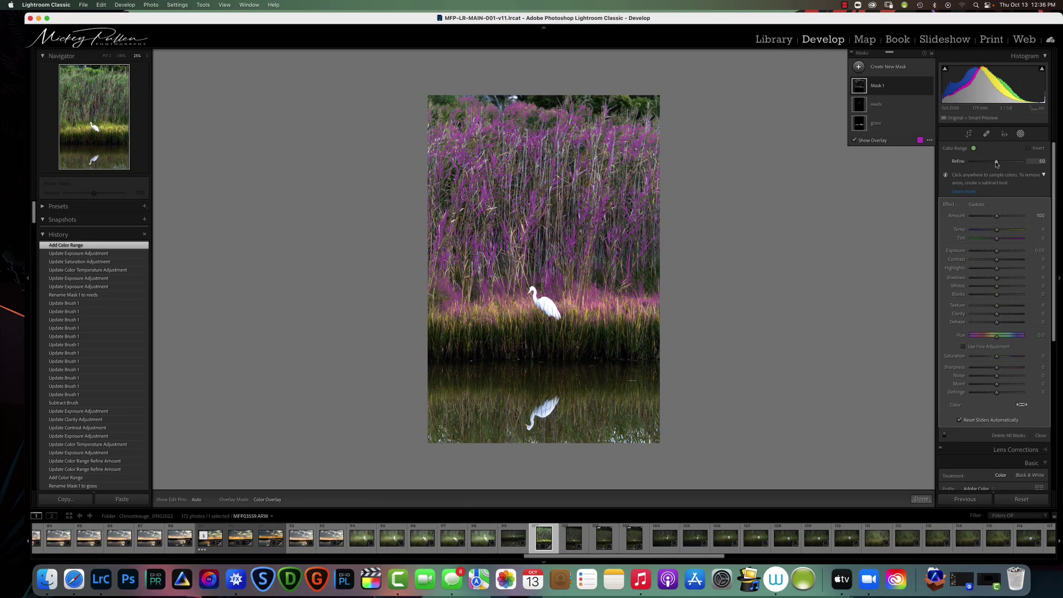
{"action": "left_click_drag", "start_coordinate": [995, 163], "coordinate": [990, 164]}
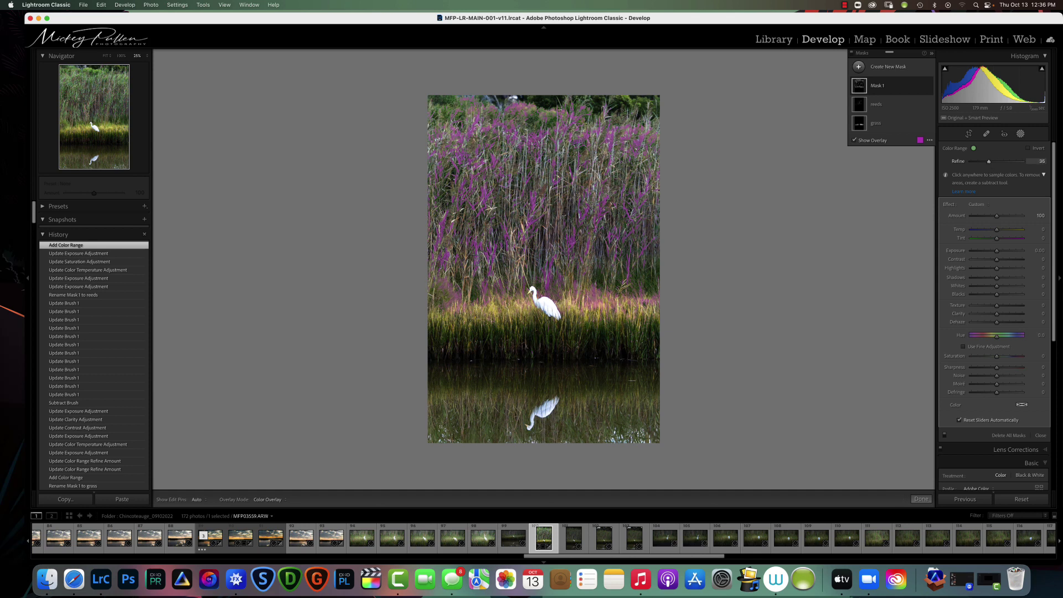
{"action": "left_click_drag", "start_coordinate": [990, 164], "coordinate": [991, 163]}
Hide the overlay and set the leaf mask's tint to -13, exposure to 0.53, contrast to 20, texture to 34 and clarity to 18.
{"action": "key", "text": "o"}
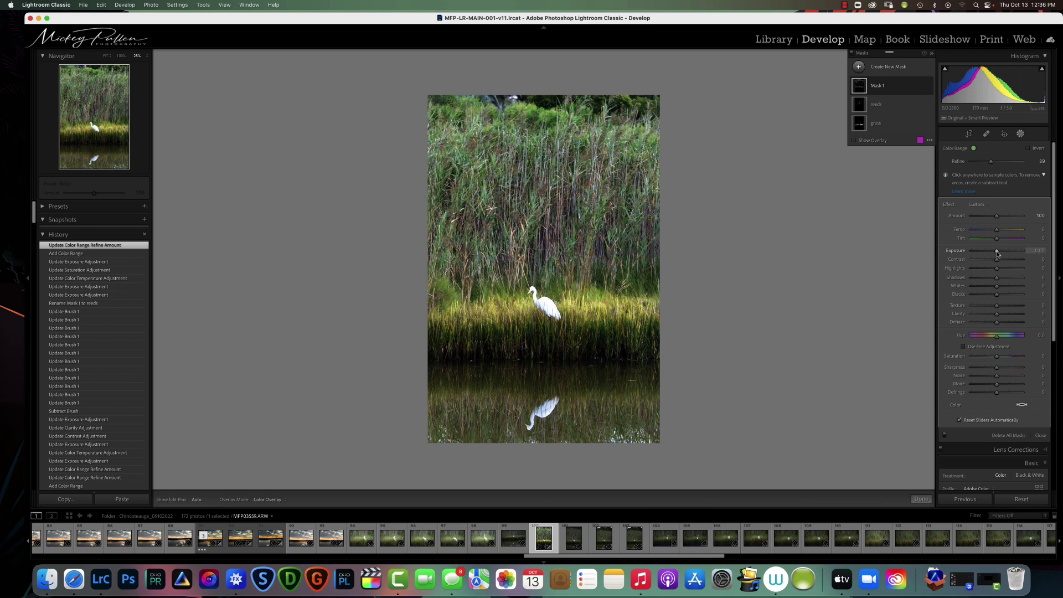
{"action": "left_click_drag", "start_coordinate": [997, 253], "coordinate": [994, 240]}
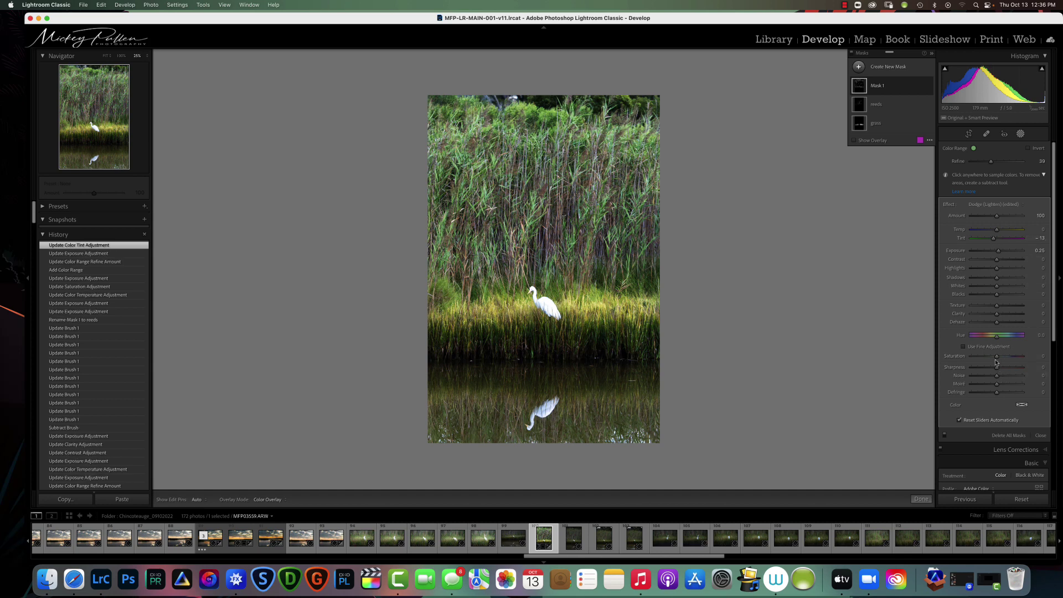
{"action": "left_click_drag", "start_coordinate": [997, 307], "coordinate": [1002, 314]}
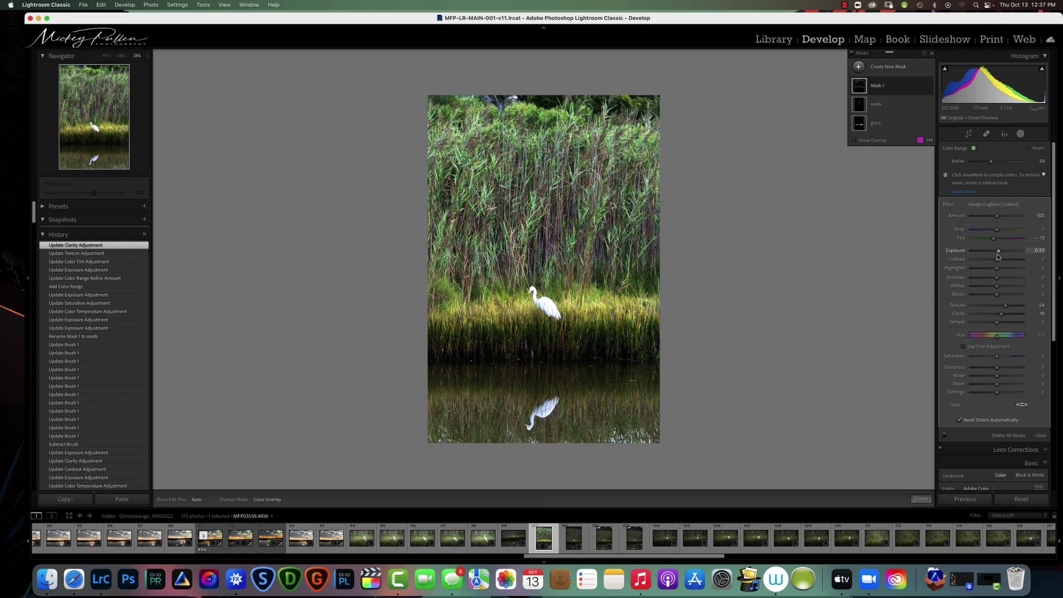
{"action": "left_click_drag", "start_coordinate": [1001, 253], "coordinate": [1001, 261]}
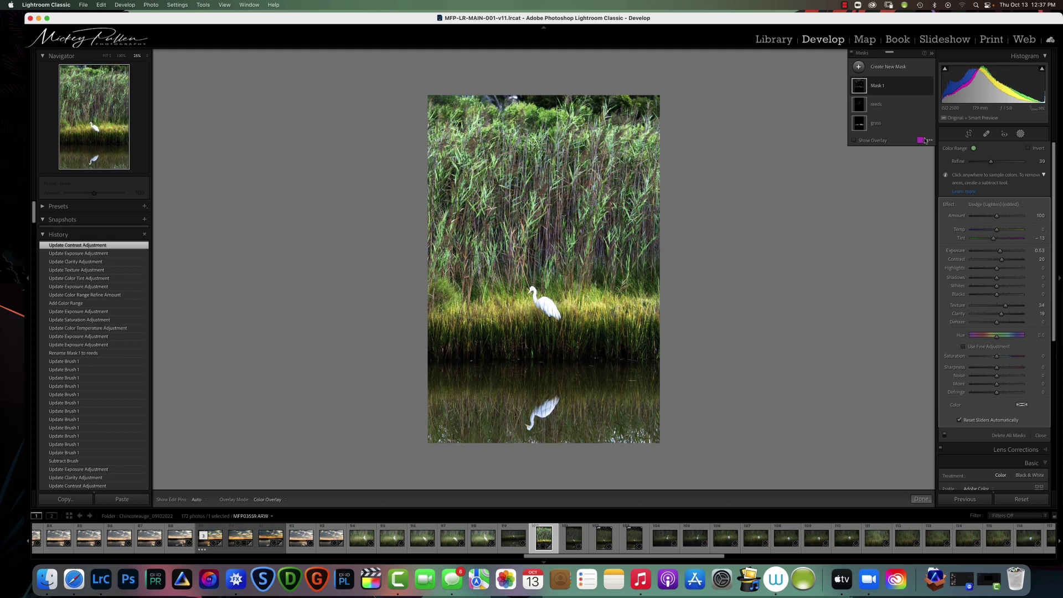
Rename the new leaf color range mask as Green leaves.
{"action": "left_click", "coordinate": [876, 87]}
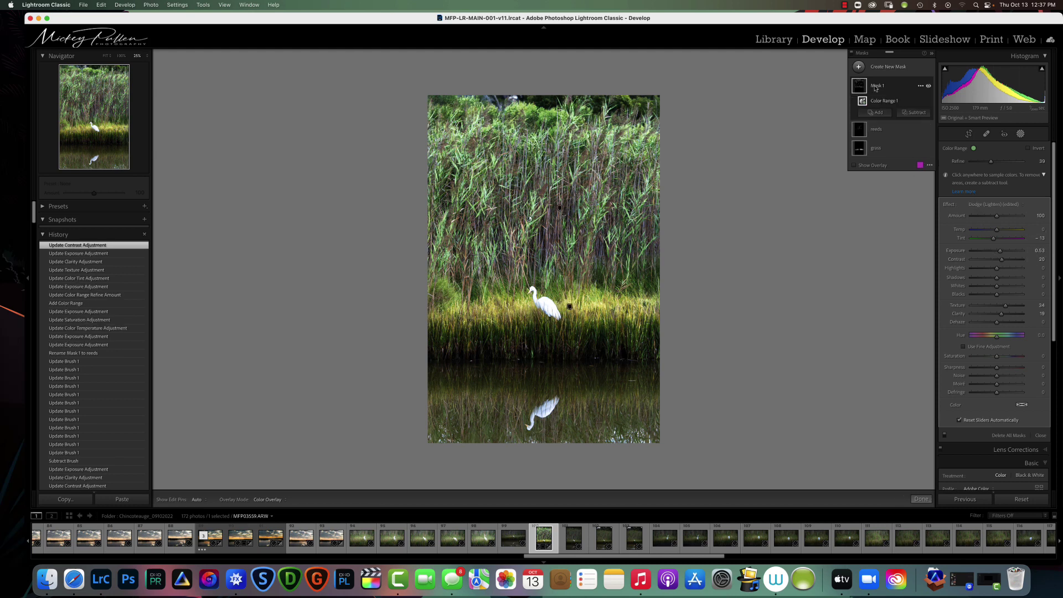
{"action": "double_click", "coordinate": [876, 86]}
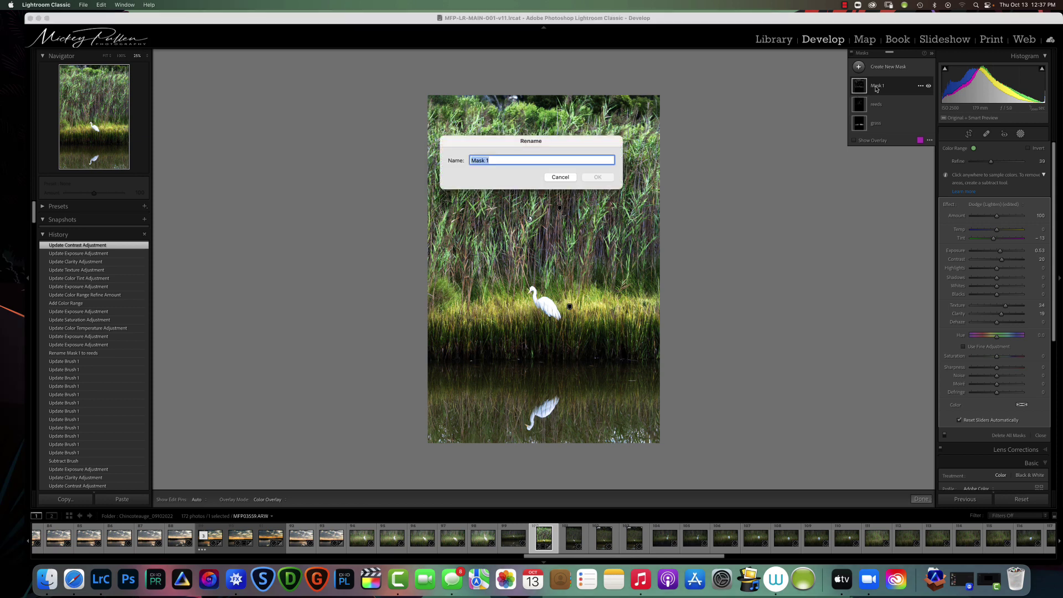
{"action": "type", "text": "Green leaves"}
{"action": "left_click", "coordinate": [597, 178]}
Intersect the Green leaves mask with a brush and hide the edit pins on the photo.
{"action": "left_click", "coordinate": [921, 87]}
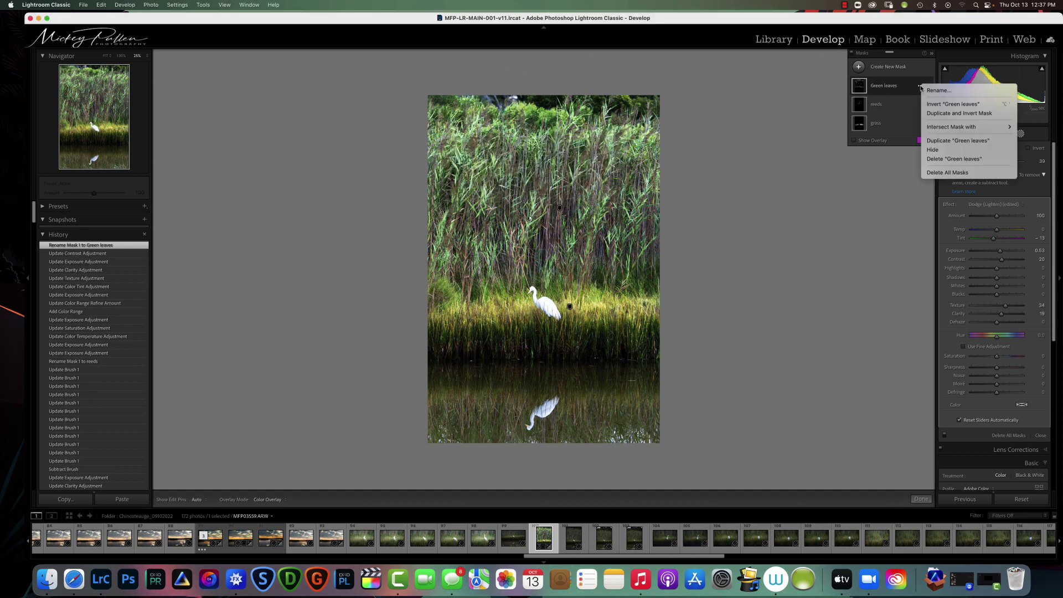
{"action": "mouse_move", "coordinate": [936, 127]}
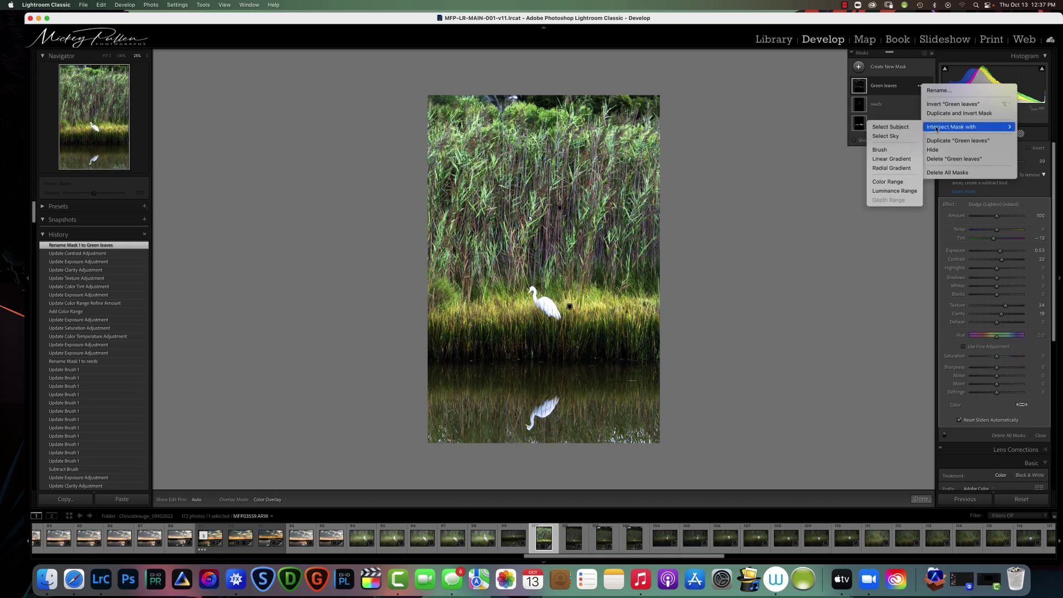
{"action": "left_click", "coordinate": [893, 149]}
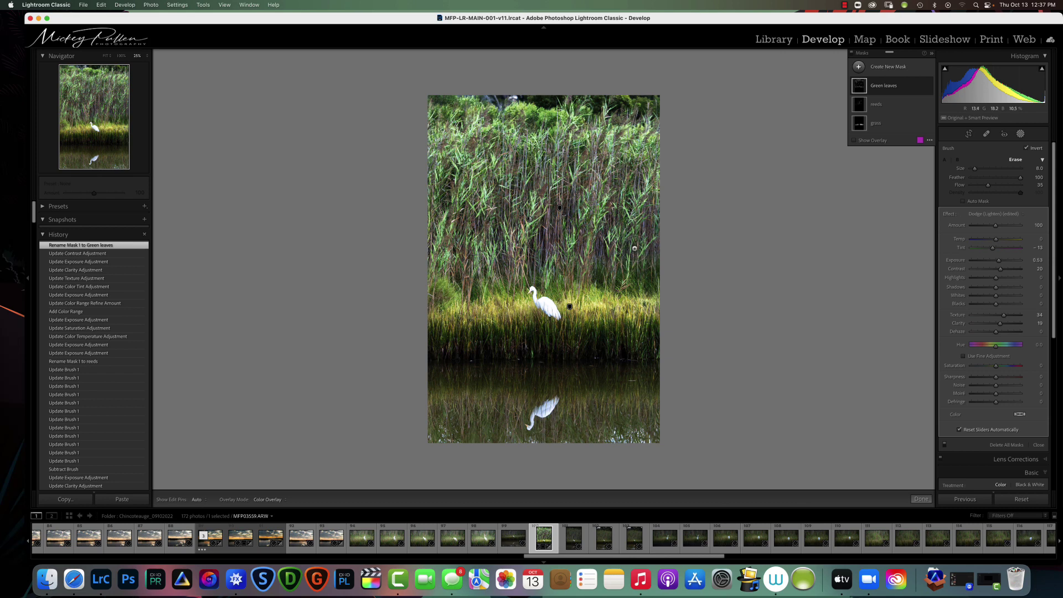
{"action": "key", "text": "h"}
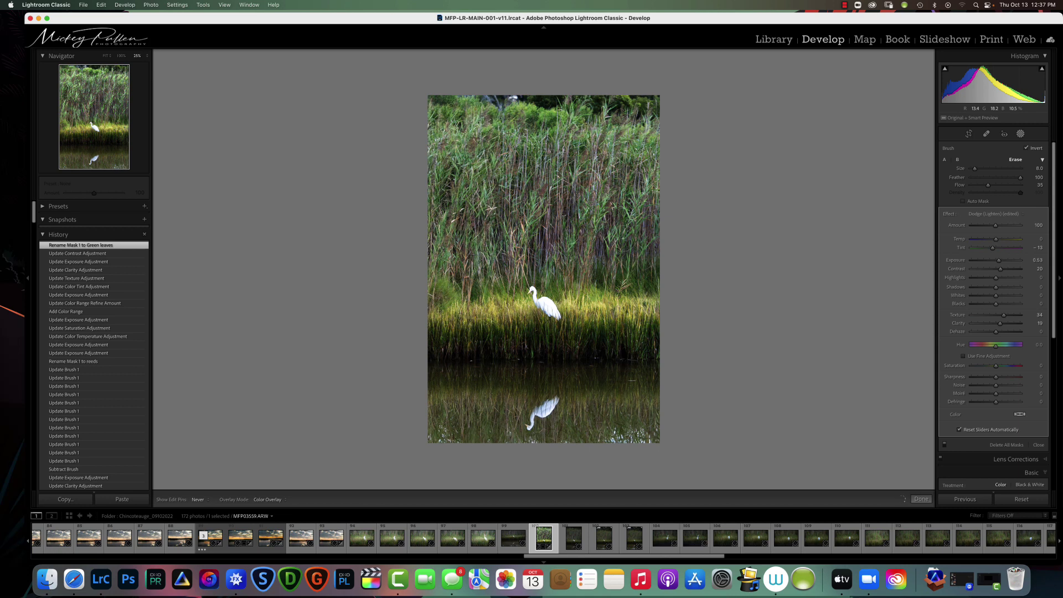
Paint with the intersecting brush over the green leaves among the reeds above the egret to confine the Green leaves mask there.
{"action": "left_click_drag", "start_coordinate": [636, 138], "coordinate": [867, 91]}
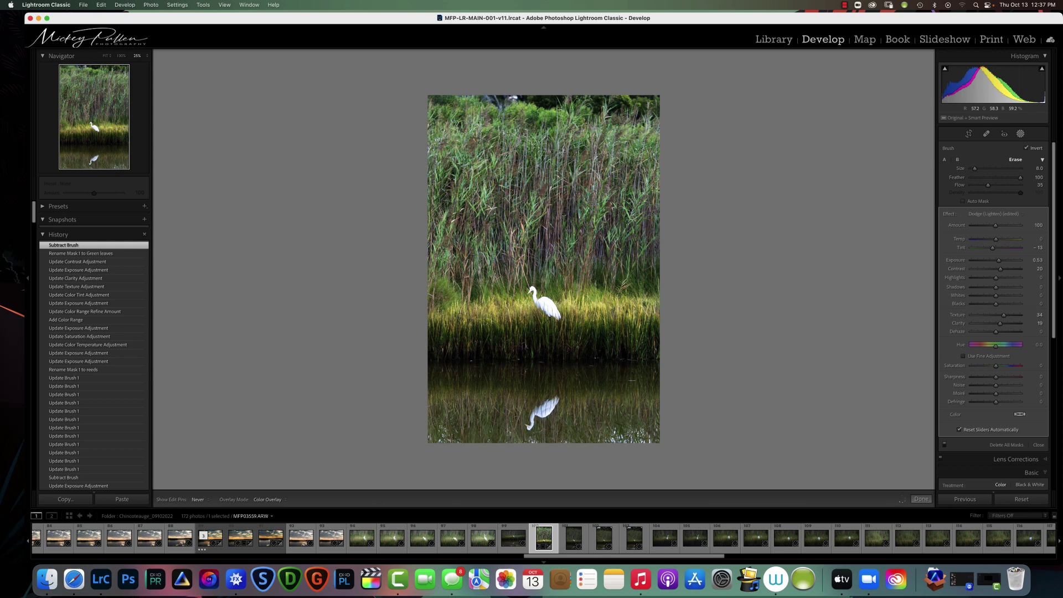
{"action": "left_click", "coordinate": [570, 306]}
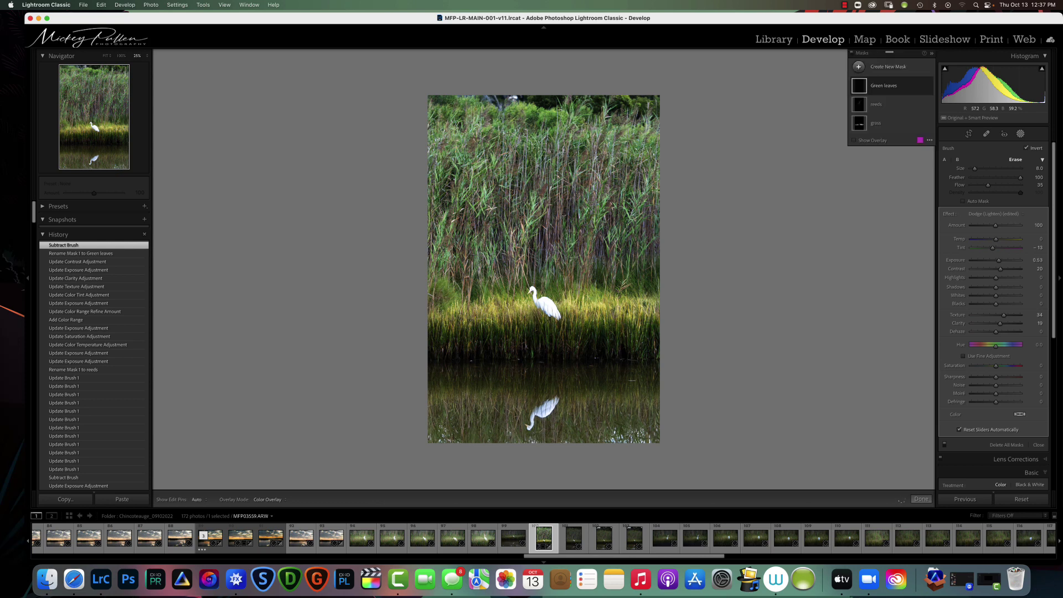
{"action": "left_click", "coordinate": [570, 306]}
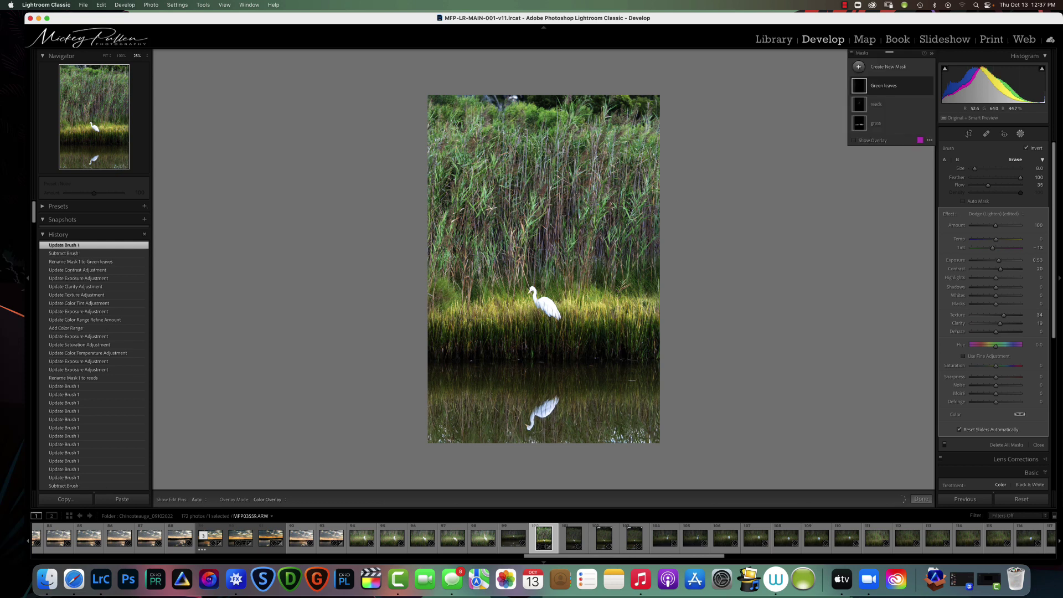
{"action": "left_click", "coordinate": [613, 246]}
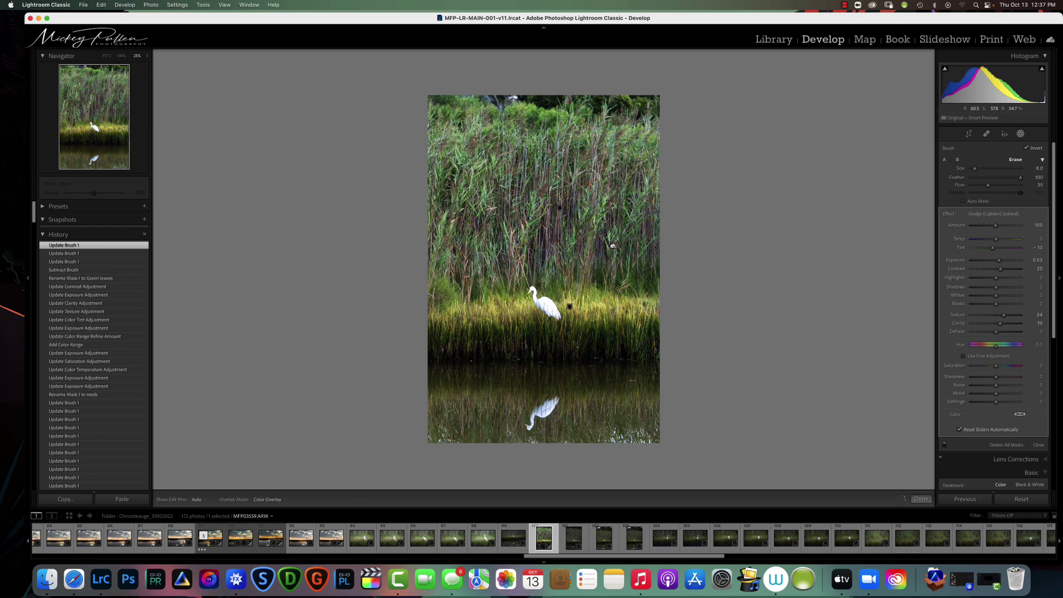
{"action": "left_click", "coordinate": [613, 246]}
{"action": "left_click", "coordinate": [628, 238]}
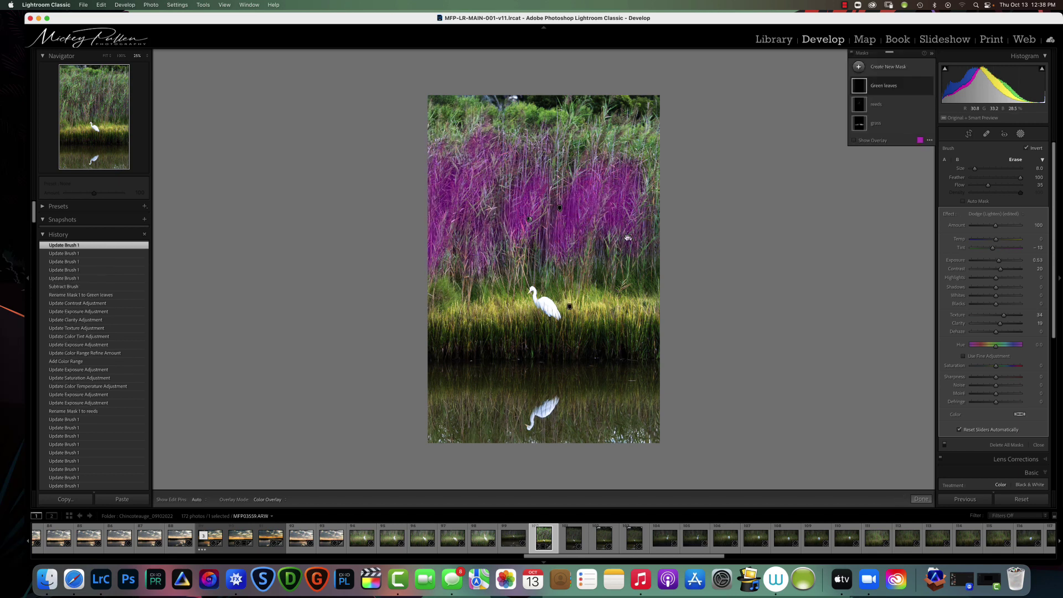
{"action": "key", "text": "h"}
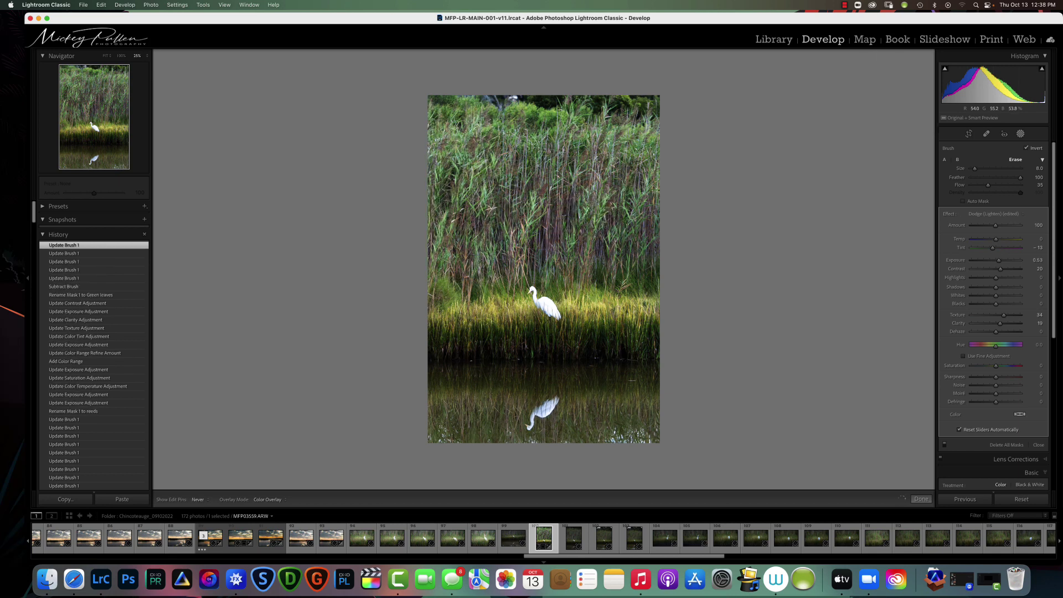
{"action": "left_click", "coordinate": [569, 307]}
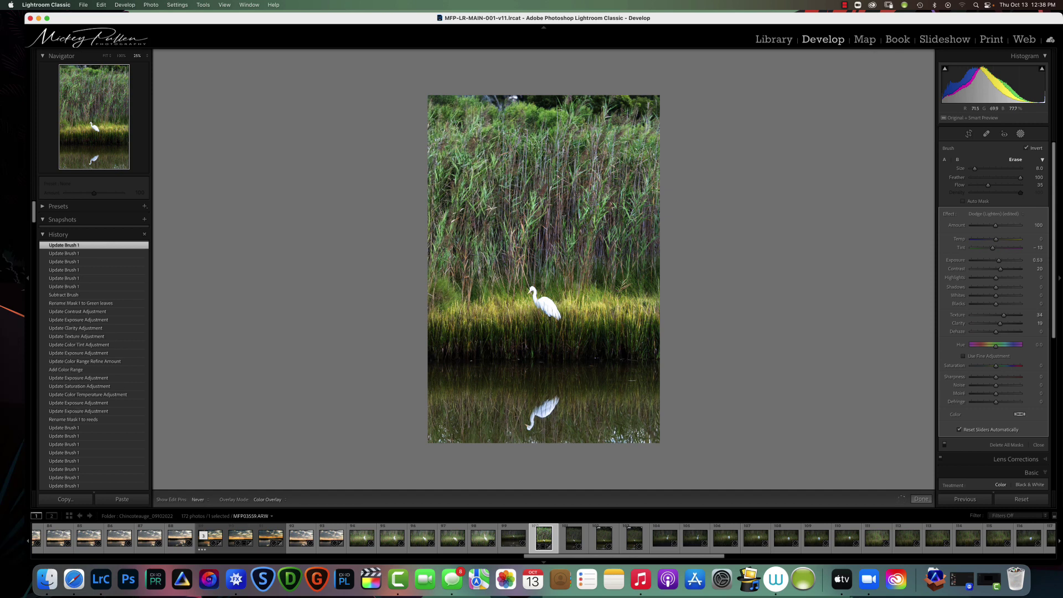
{"action": "left_click", "coordinate": [570, 306]}
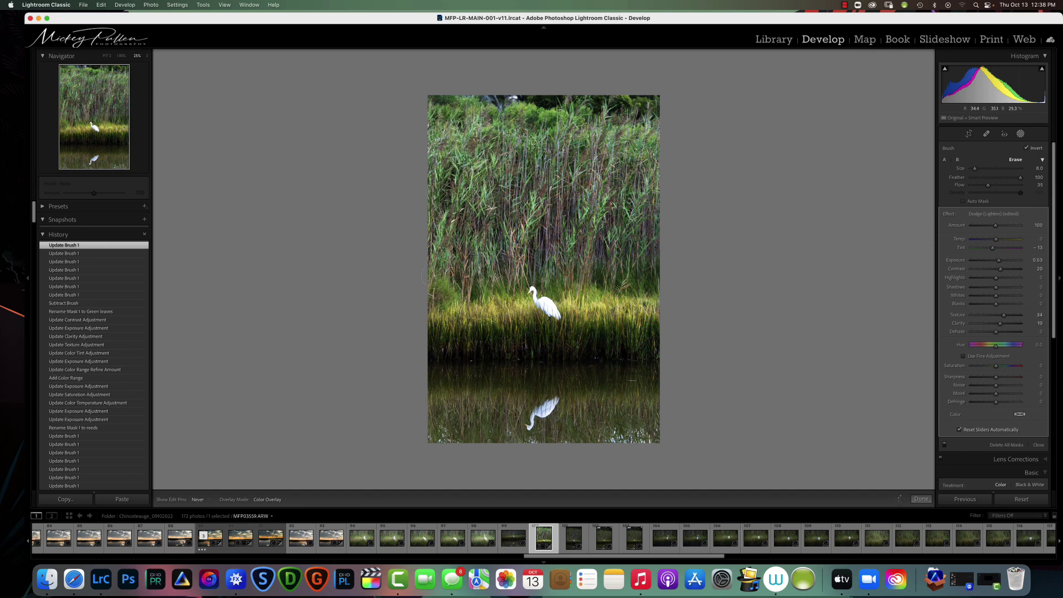
{"action": "left_click", "coordinate": [570, 306]}
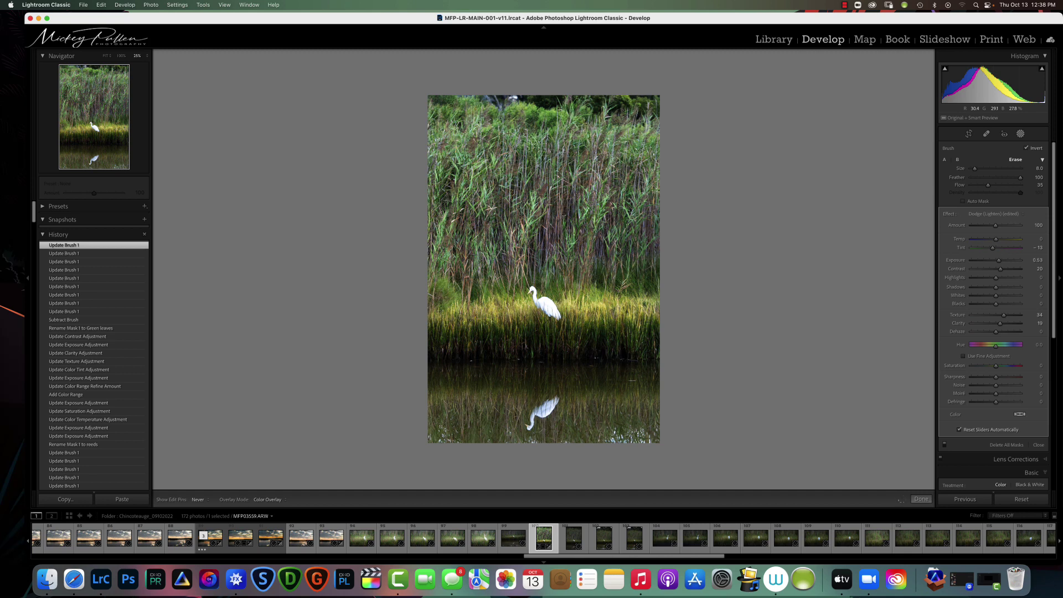
{"action": "left_click", "coordinate": [570, 306]}
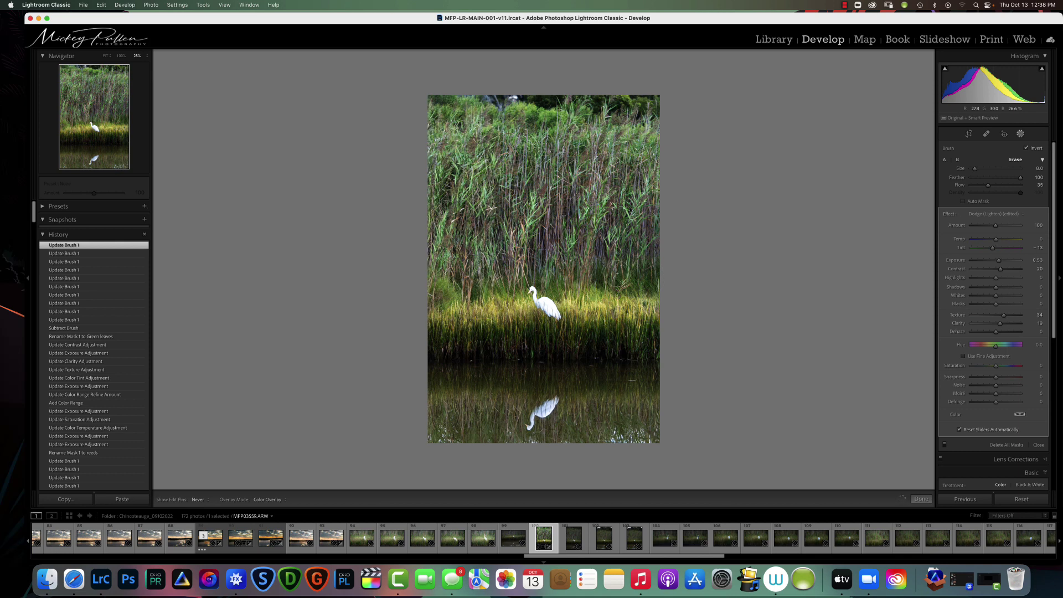
{"action": "left_click", "coordinate": [603, 330]}
{"action": "left_click", "coordinate": [637, 331]}
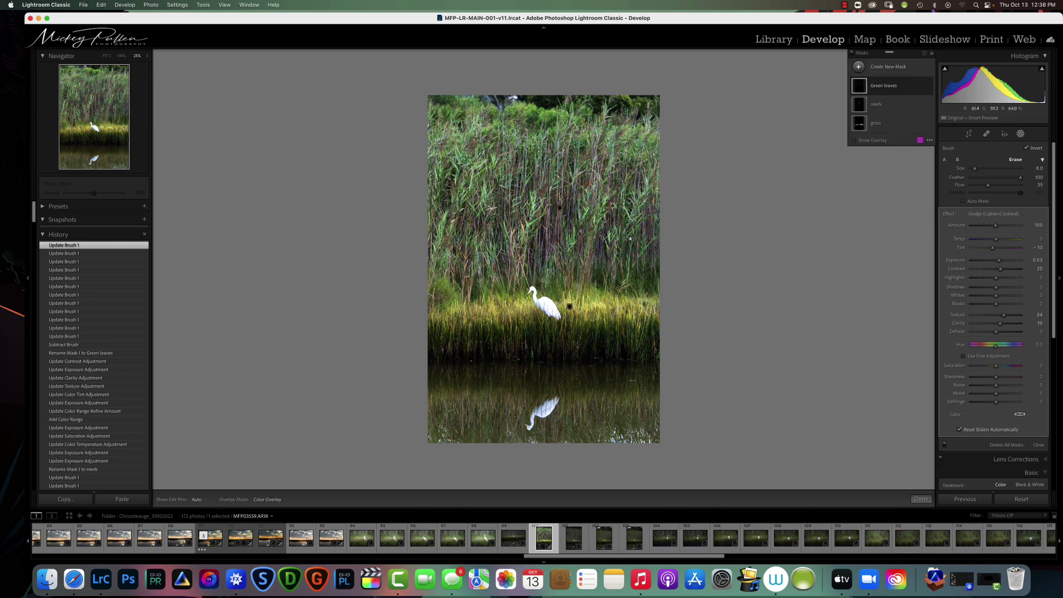
{"action": "key", "text": "h"}
{"action": "key", "text": "h"}
Compare the photo with the Green leaves mask hidden and shown, and set the mask's exposure to 0.58.
{"action": "left_click", "coordinate": [532, 225]}
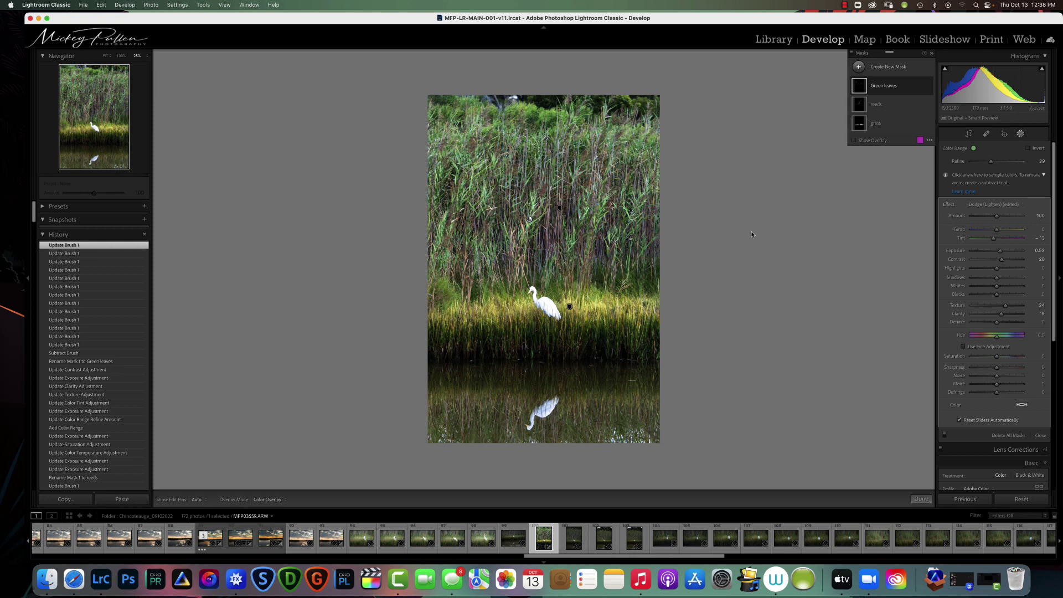
{"action": "left_click", "coordinate": [929, 87]}
{"action": "left_click", "coordinate": [930, 87]}
{"action": "left_click", "coordinate": [929, 87]}
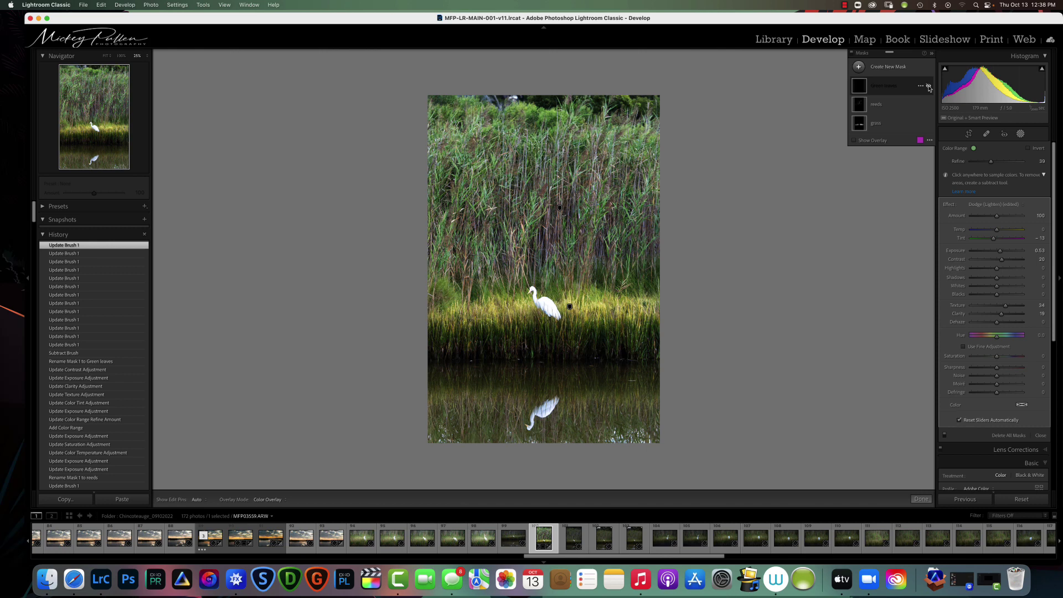
{"action": "left_click", "coordinate": [929, 88]}
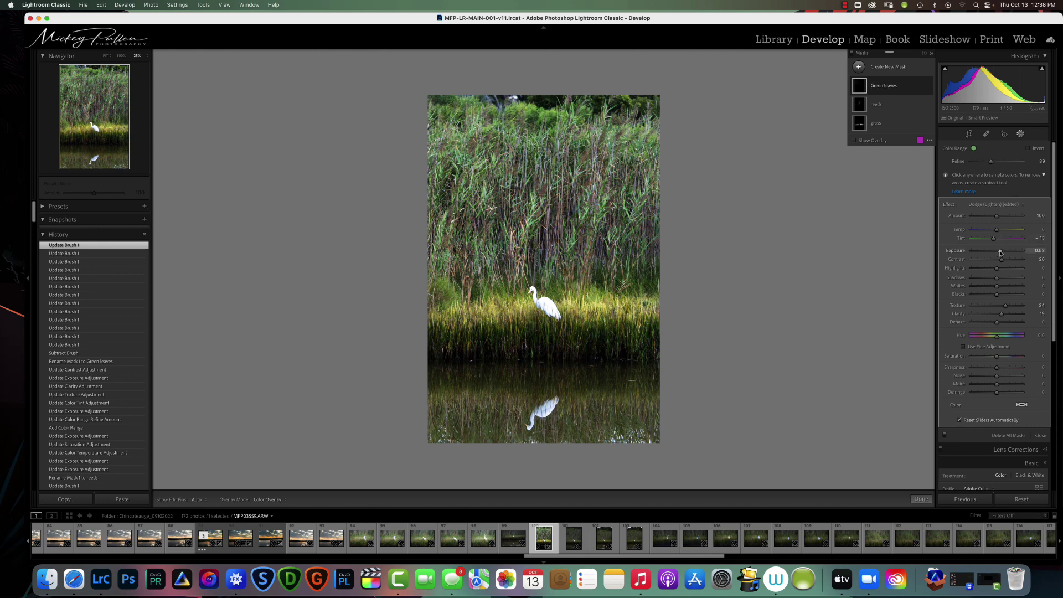
{"action": "left_click_drag", "start_coordinate": [999, 252], "coordinate": [1002, 255]}
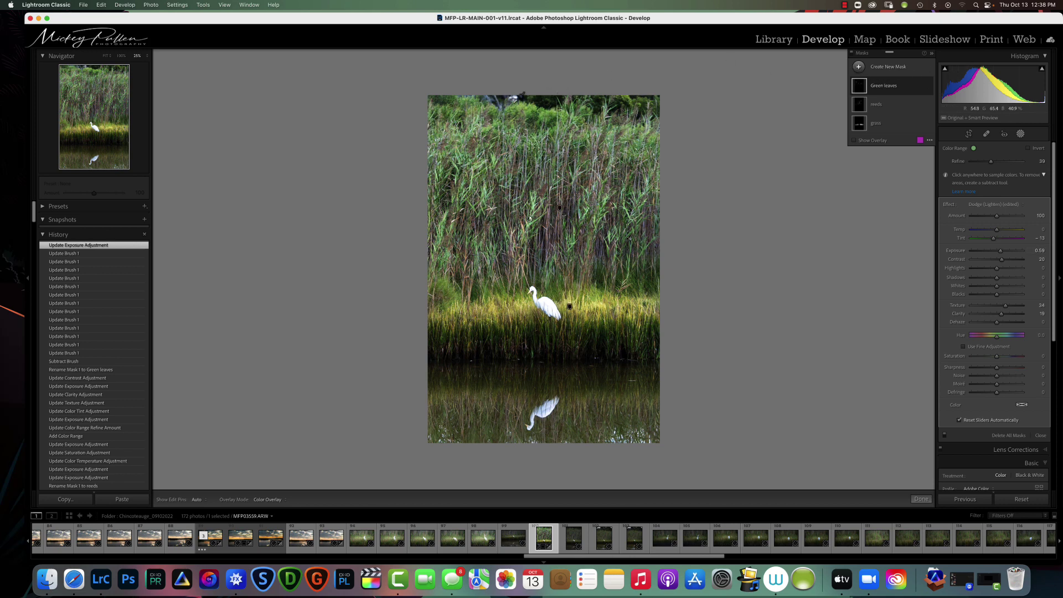
Create a new color range mask sampled from the leaves near the top of the photo and set its refine amount to 39.
{"action": "left_click", "coordinate": [859, 67]}
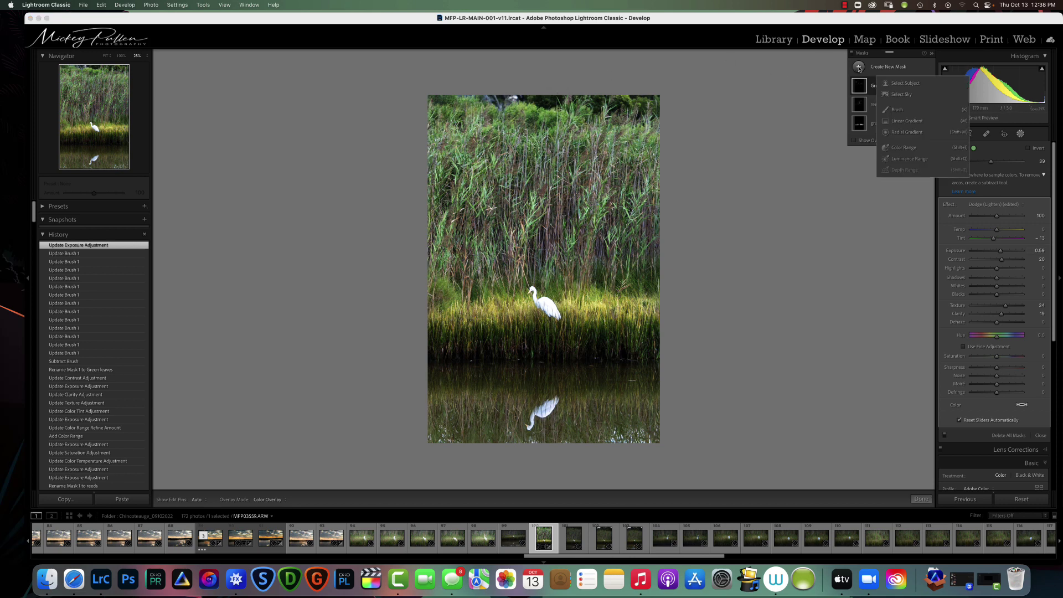
{"action": "left_click", "coordinate": [899, 147]}
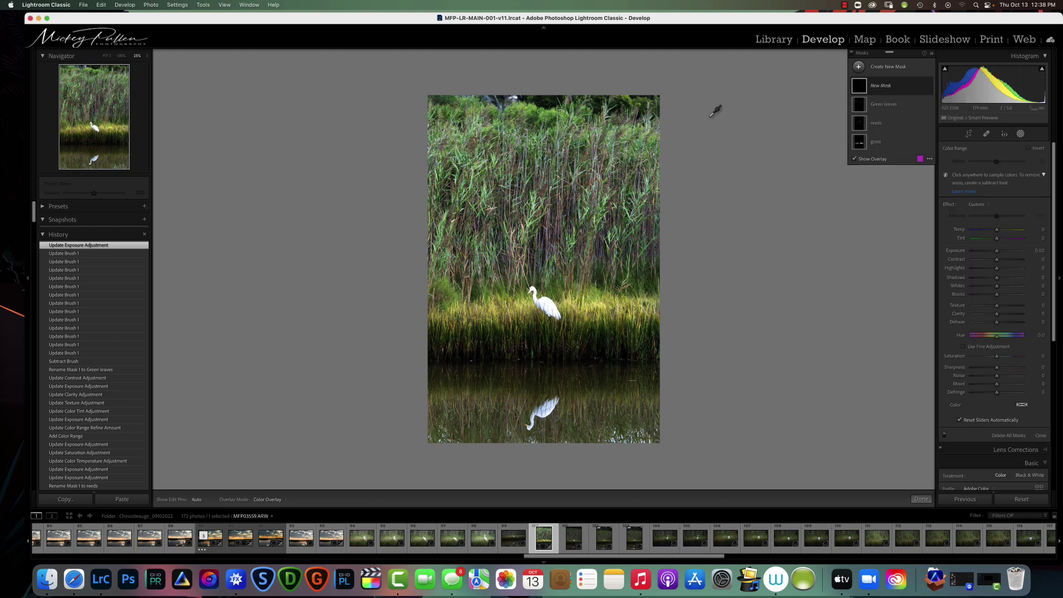
{"action": "left_click", "coordinate": [522, 107]}
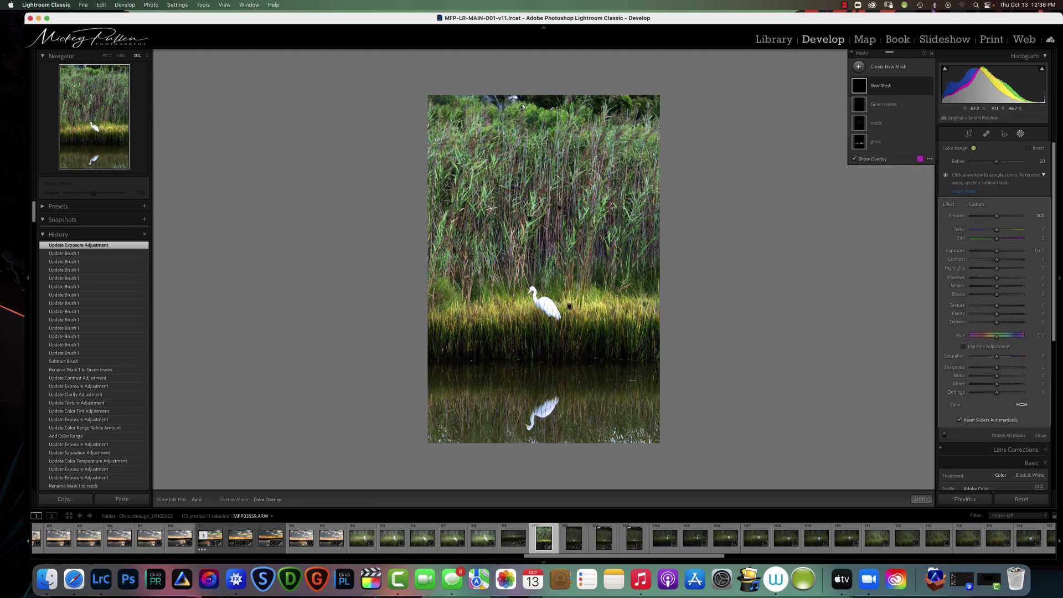
{"action": "left_click_drag", "start_coordinate": [996, 161], "coordinate": [991, 164]}
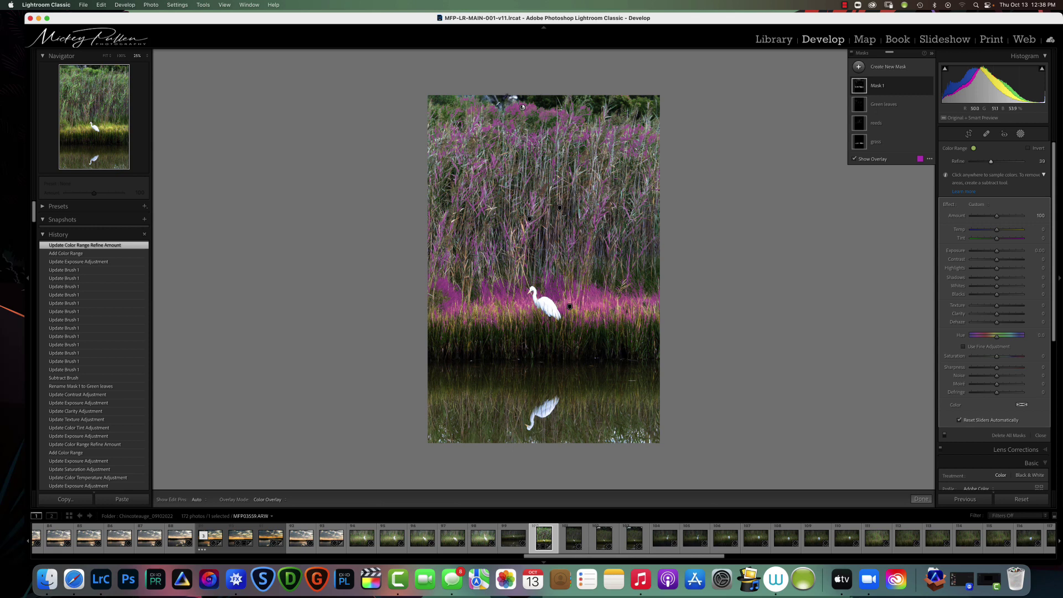
Rename the new color range mask as Top leaves.
{"action": "mouse_move", "coordinate": [922, 88]}
{"action": "left_click", "coordinate": [872, 88]}
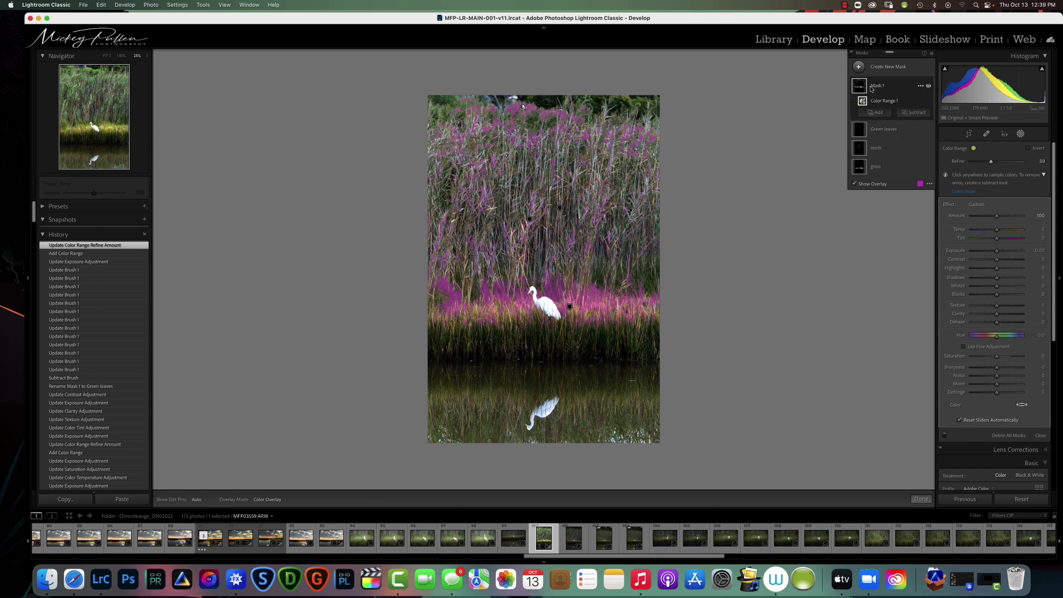
{"action": "double_click", "coordinate": [878, 87]}
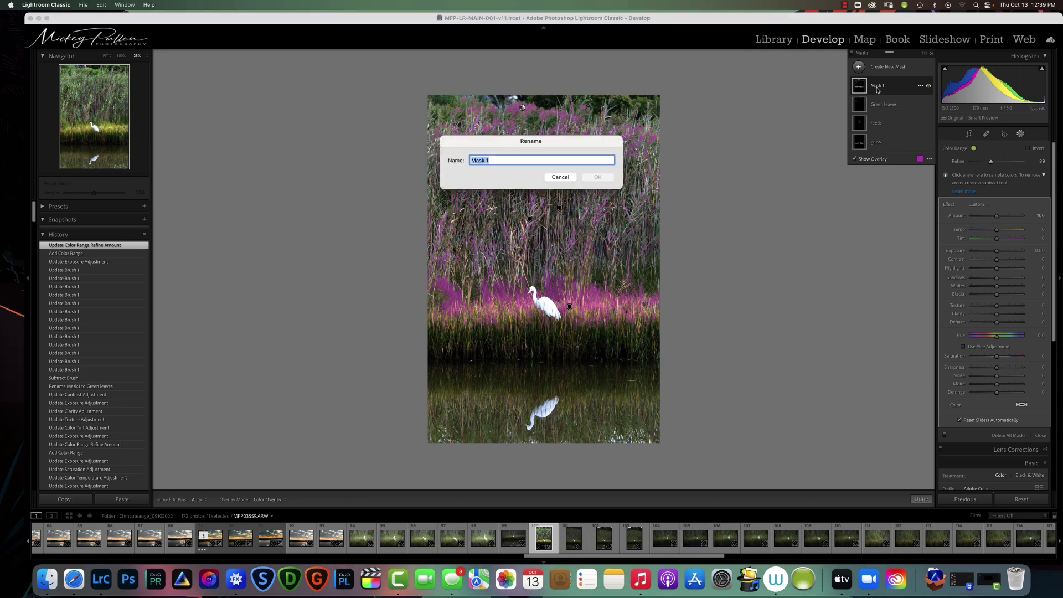
{"action": "type", "text": "Top leaves"}
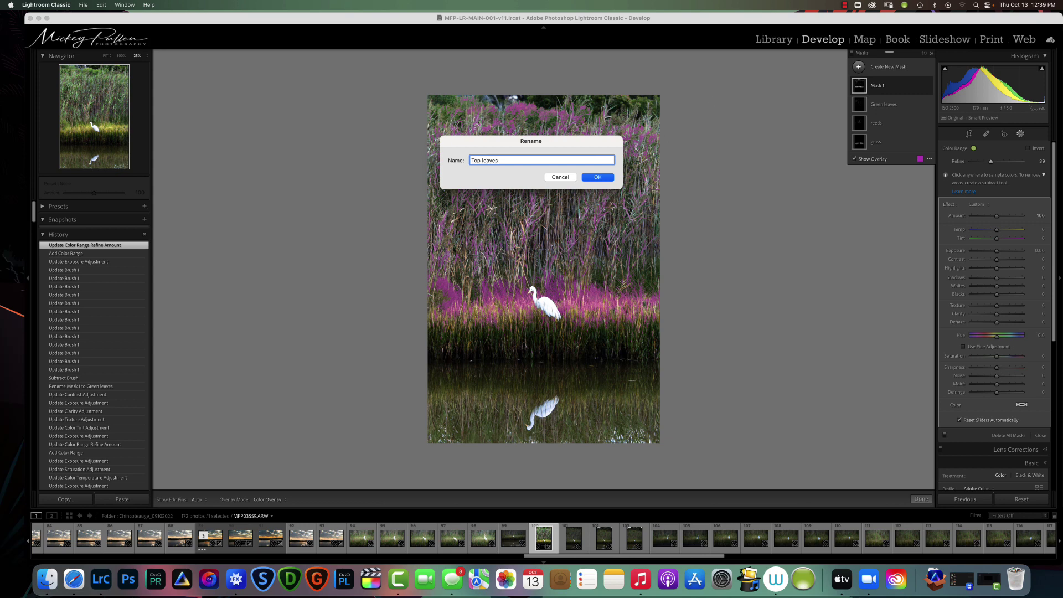
{"action": "left_click", "coordinate": [597, 177]}
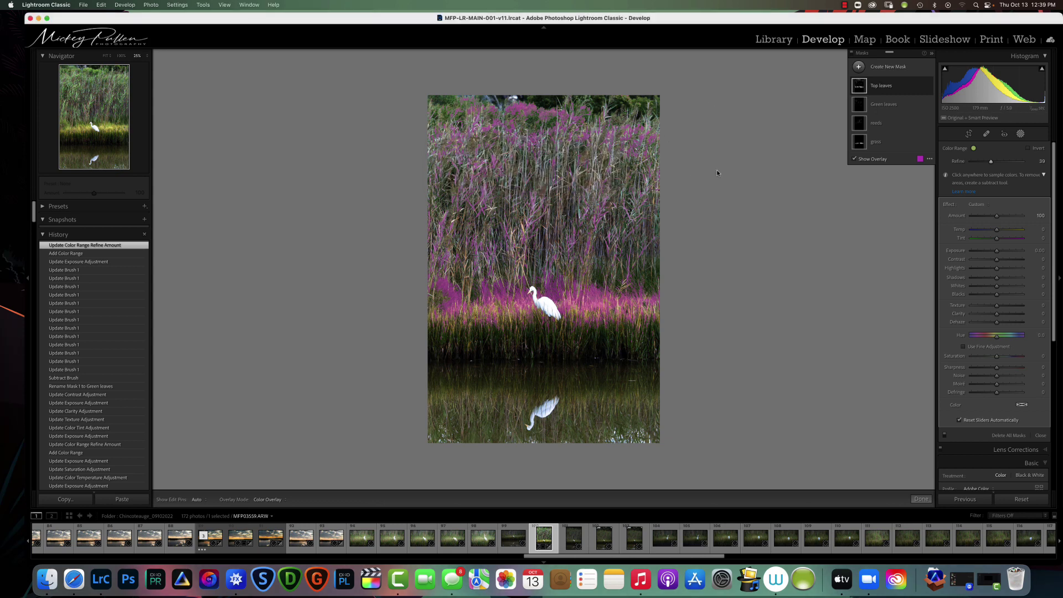
Intersect the Top leaves mask with a brush and set the brush flow to 48.
{"action": "left_click", "coordinate": [921, 92]}
{"action": "mouse_move", "coordinate": [941, 128]}
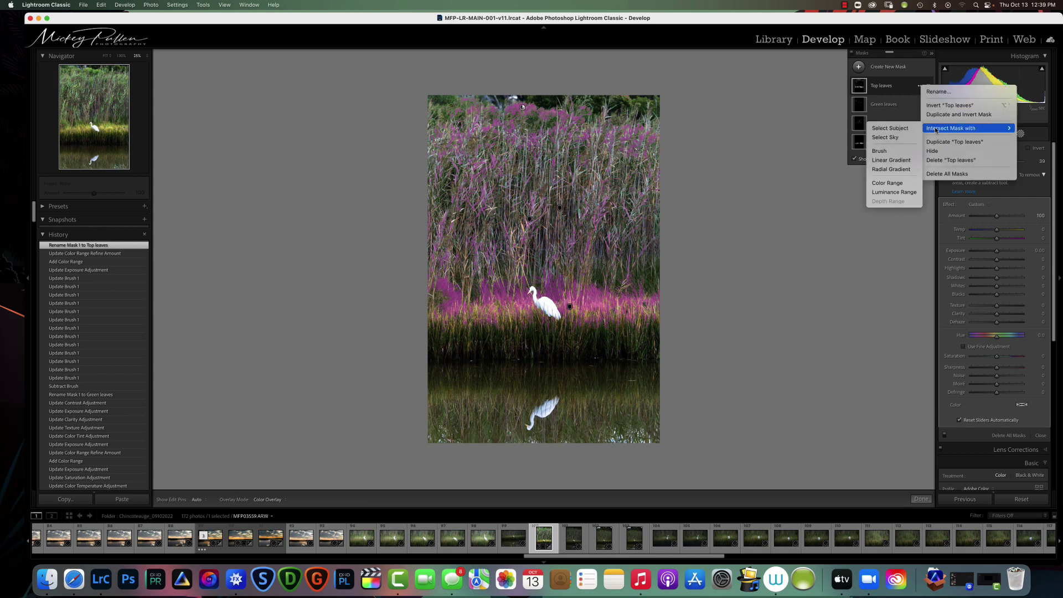
{"action": "left_click", "coordinate": [899, 150]}
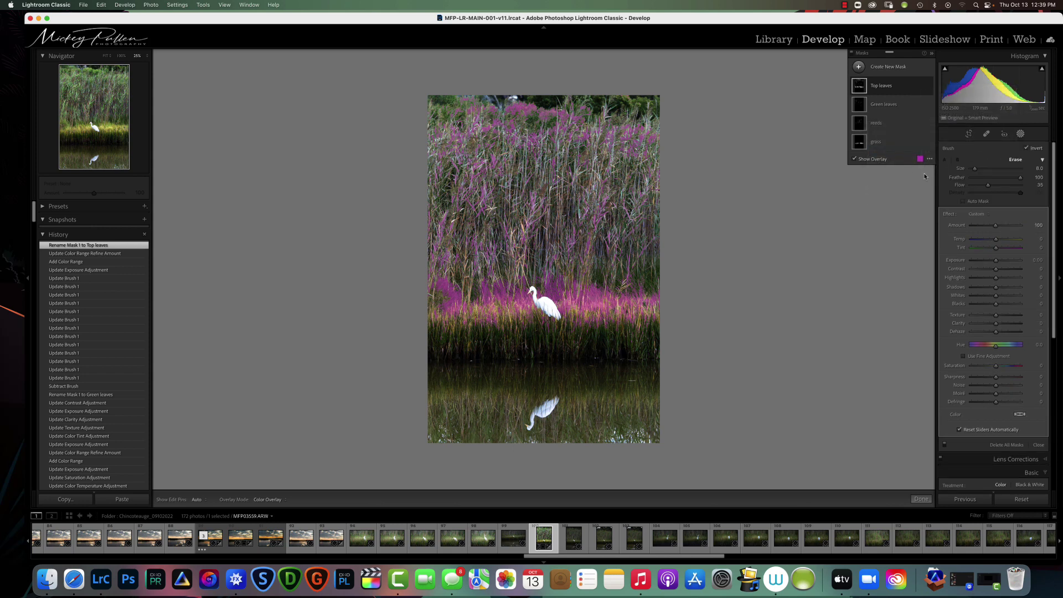
{"action": "left_click_drag", "start_coordinate": [989, 186], "coordinate": [993, 186]}
{"action": "key", "text": "h"}
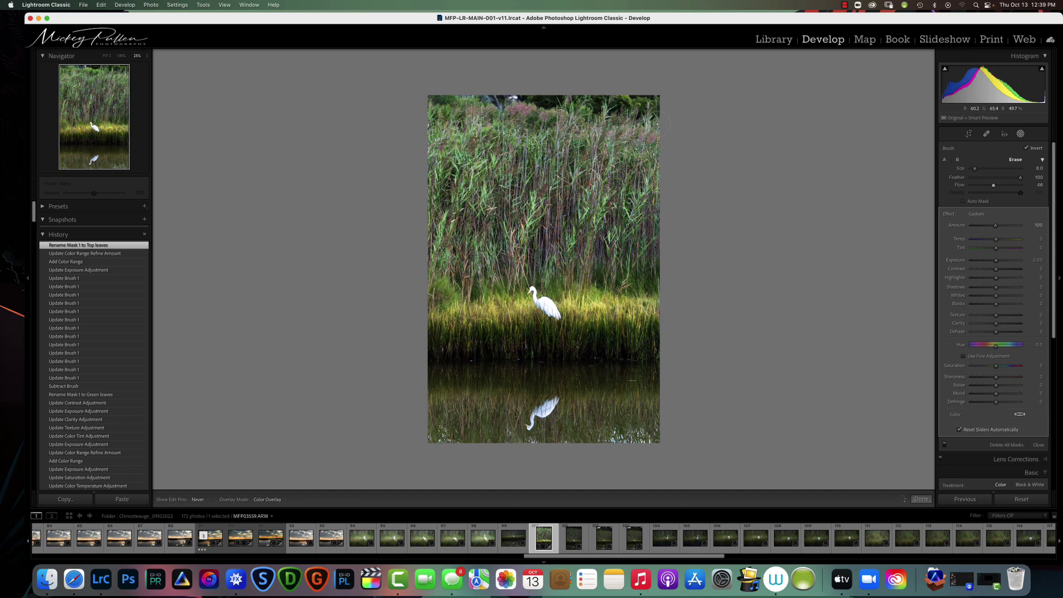
{"action": "key", "text": "h"}
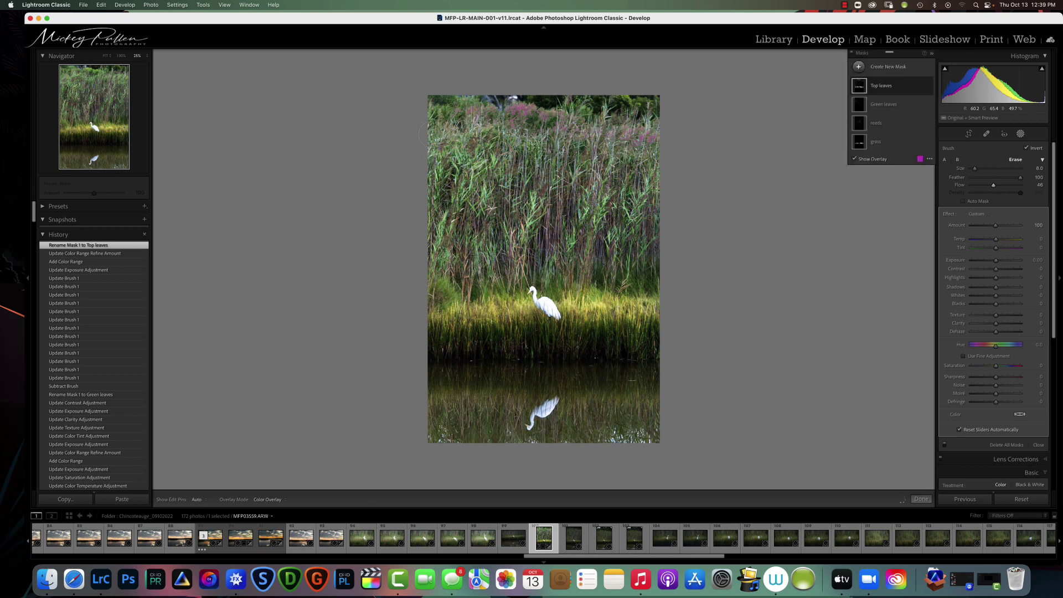
Paint with the intersecting brush across the leaves along the top of the reeds to confine the Top leaves mask there.
{"action": "left_click_drag", "start_coordinate": [509, 111], "coordinate": [642, 135]}
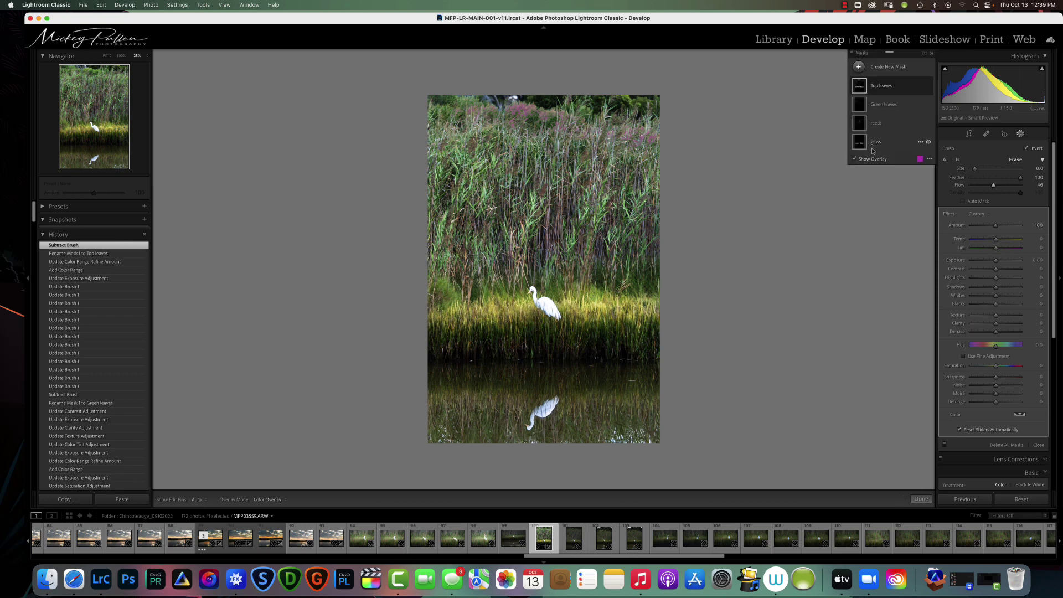
{"action": "key", "text": "h"}
{"action": "key", "text": "h"}
{"action": "left_click", "coordinate": [522, 107]}
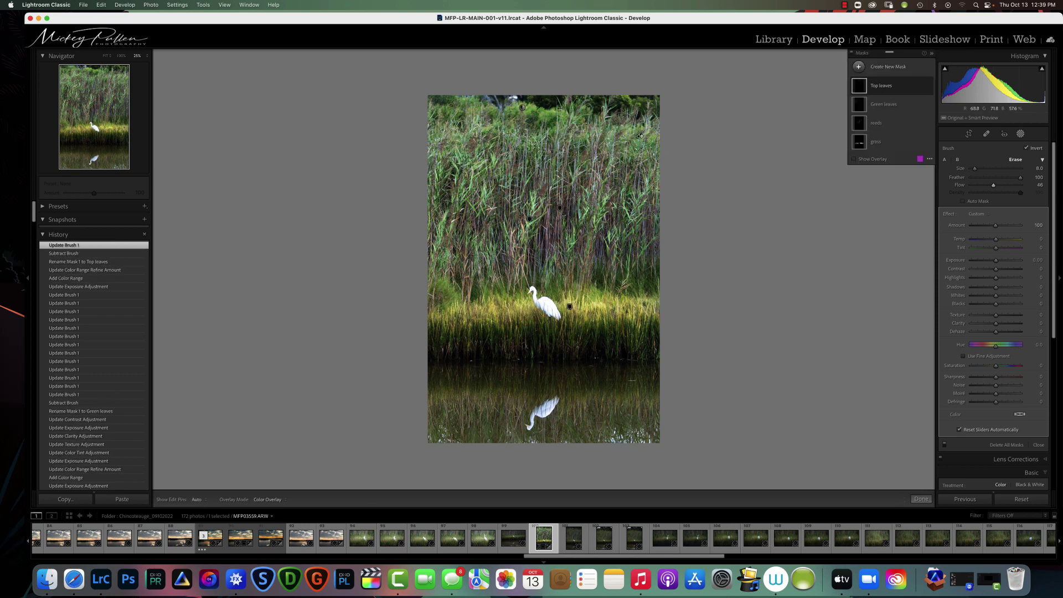
{"action": "key", "text": "h"}
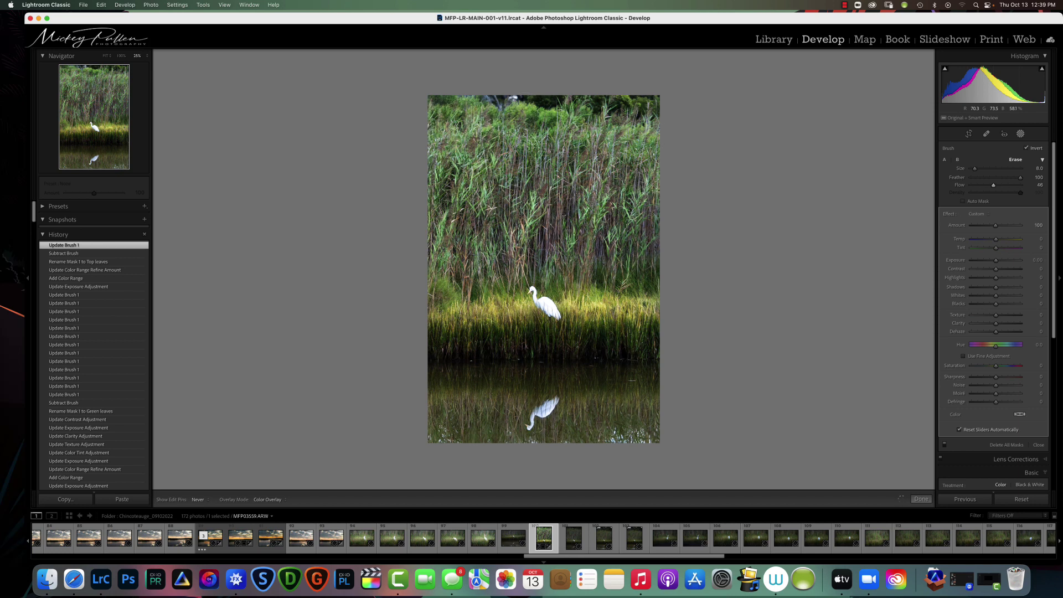
{"action": "key", "text": "h"}
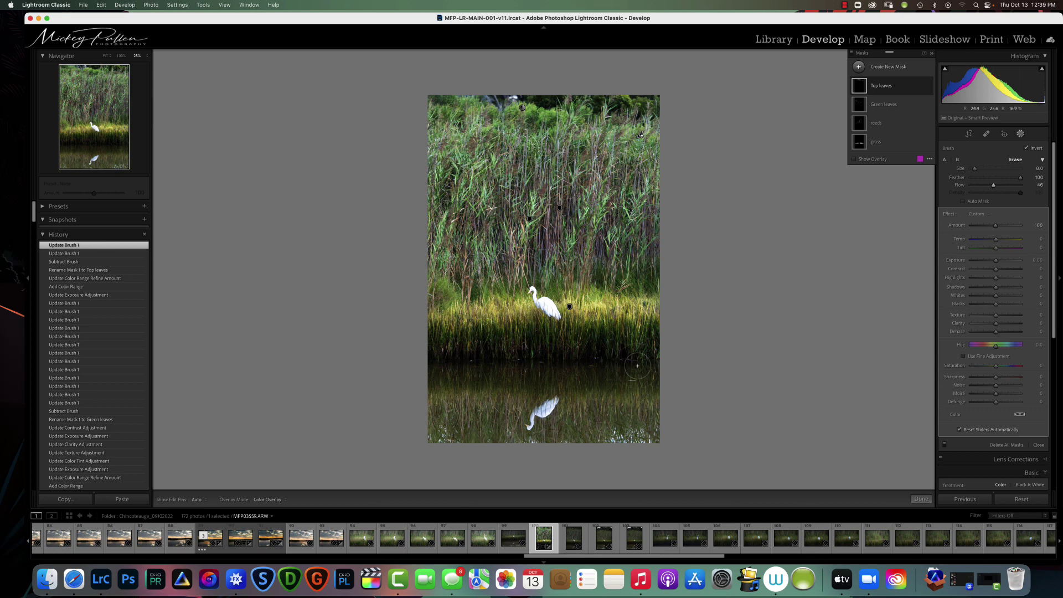
Create a new brush mask and set its exposure to 0.77 and clarity to 18.
{"action": "left_click", "coordinate": [859, 67]}
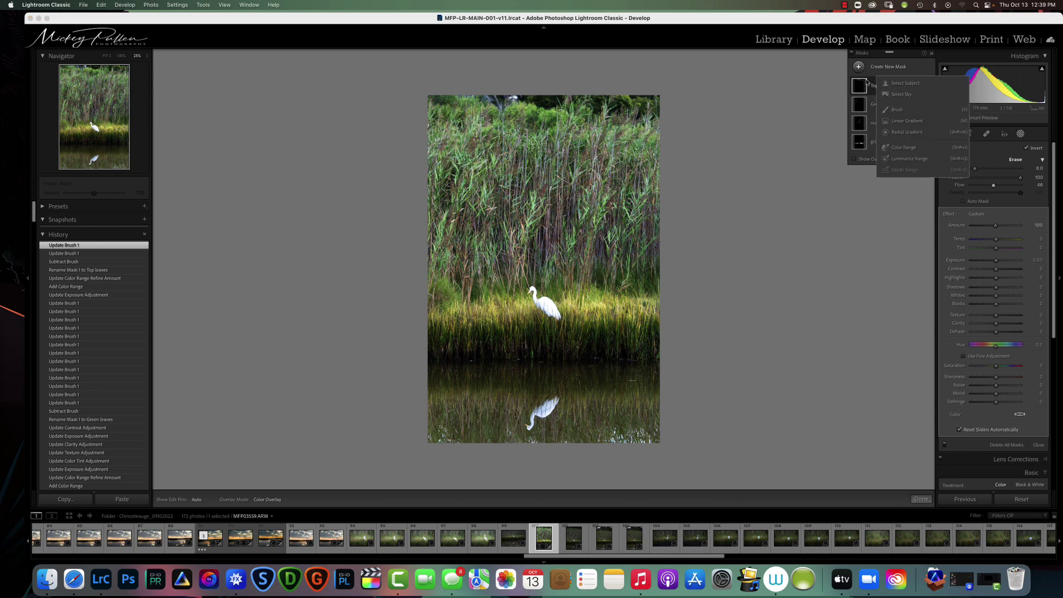
{"action": "left_click", "coordinate": [897, 110]}
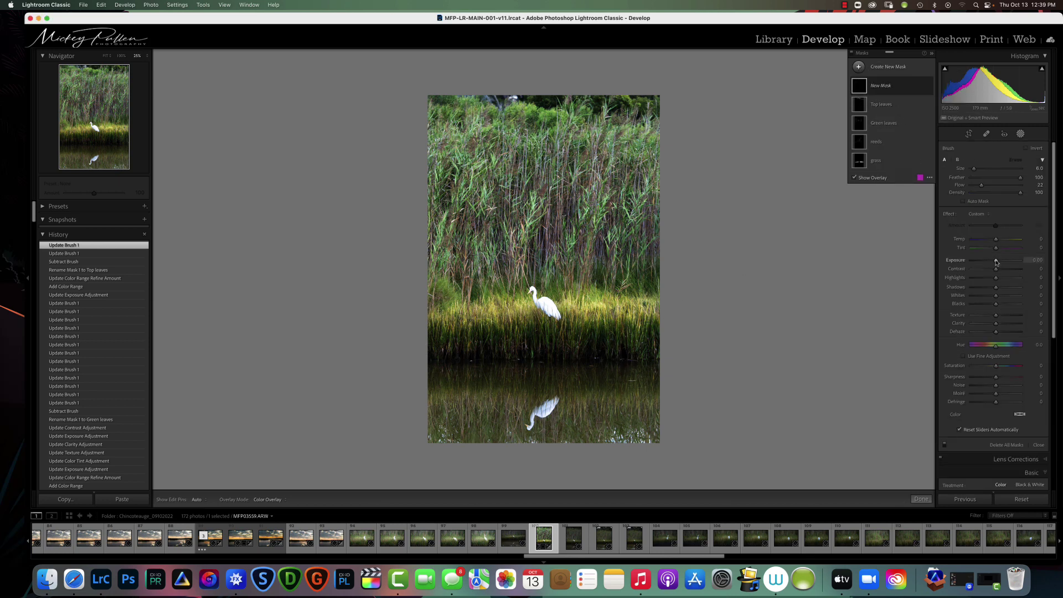
{"action": "left_click_drag", "start_coordinate": [997, 262], "coordinate": [1000, 264]}
{"action": "left_click_drag", "start_coordinate": [996, 323], "coordinate": [1001, 326]}
{"action": "left_click_drag", "start_coordinate": [1000, 261], "coordinate": [1003, 261]}
{"action": "key", "text": "h"}
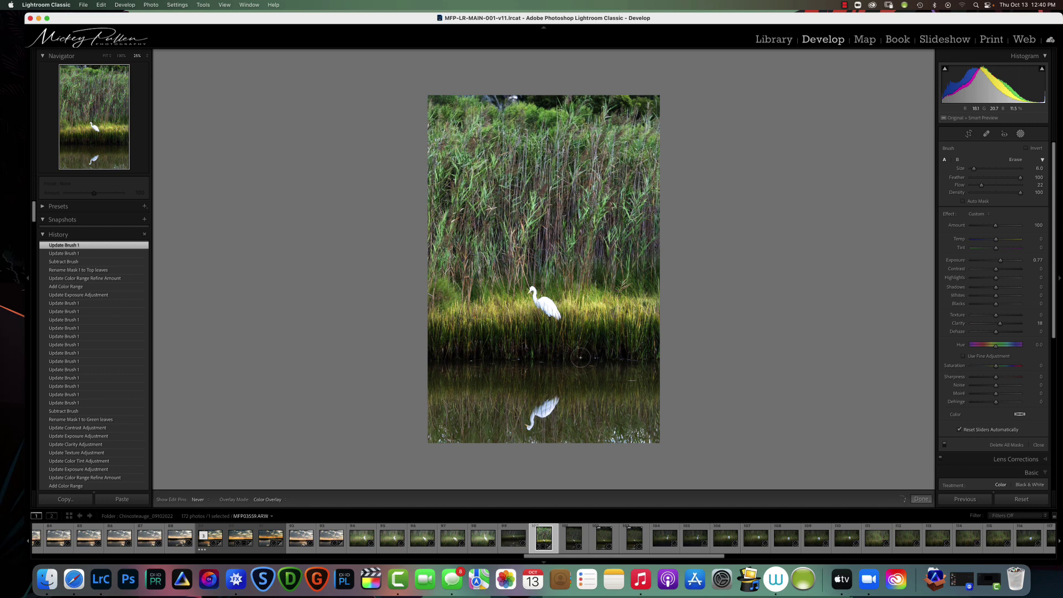
Paint the brush mask across the full width of the waterline where the grass meets the water, checking coverage with the overlay.
{"action": "mouse_move", "coordinate": [451, 355]}
{"action": "left_mouse_down"}
{"action": "mouse_move", "coordinate": [621, 355]}
{"action": "mouse_move", "coordinate": [604, 358]}
{"action": "left_mouse_up"}
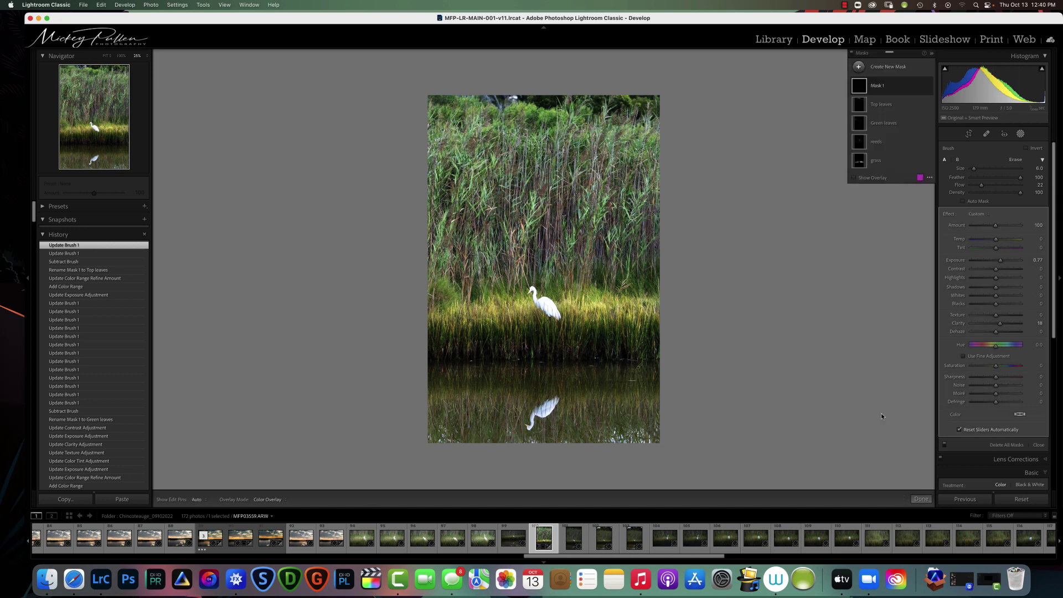
{"action": "left_click", "coordinate": [854, 178]}
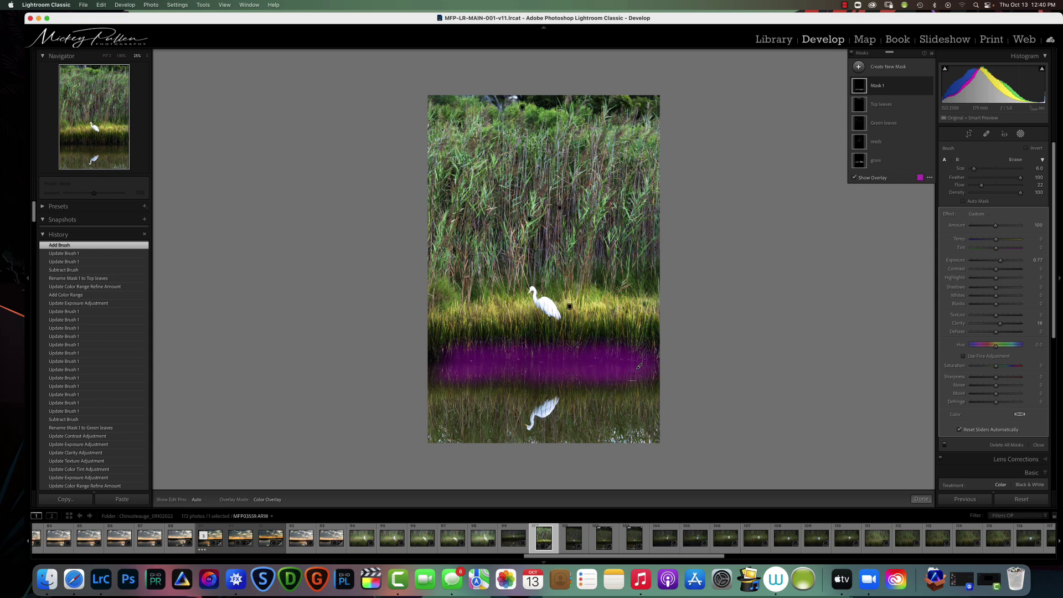
{"action": "key", "text": "h"}
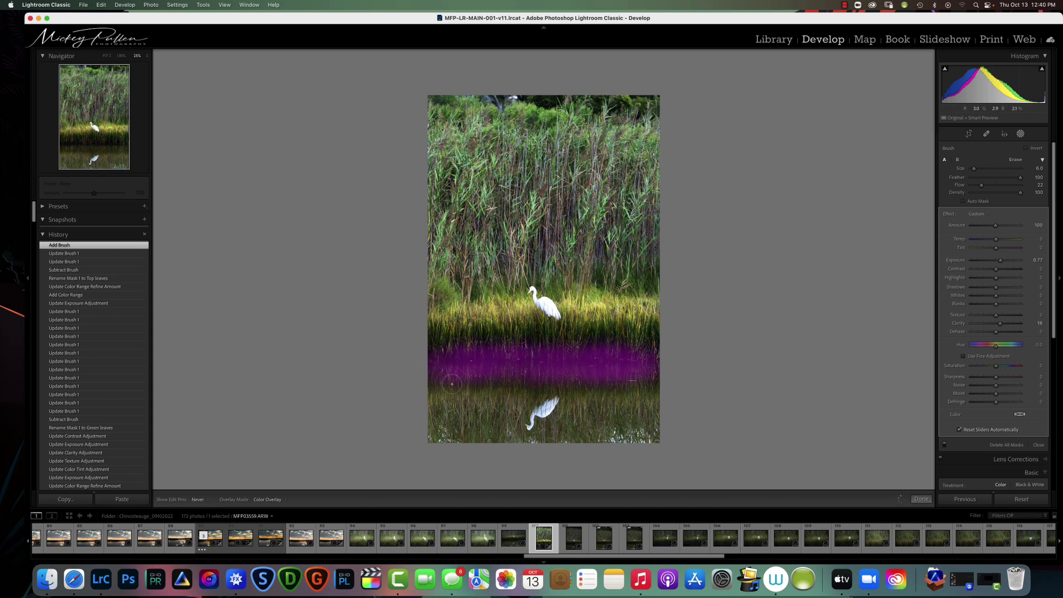
{"action": "left_click_drag", "start_coordinate": [451, 384], "coordinate": [643, 380]}
{"action": "key", "text": "h"}
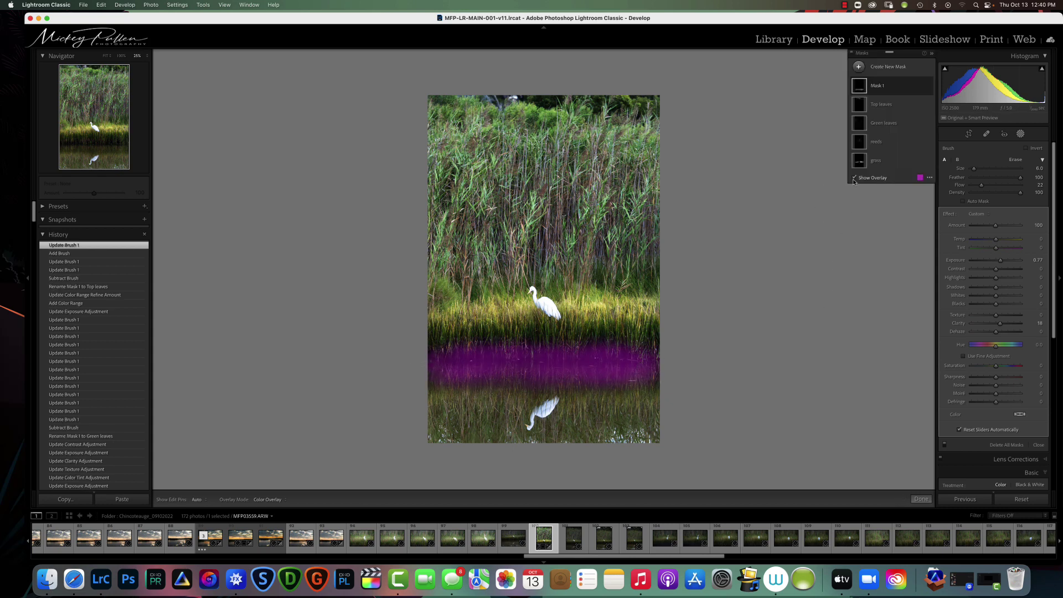
{"action": "key", "text": "o"}
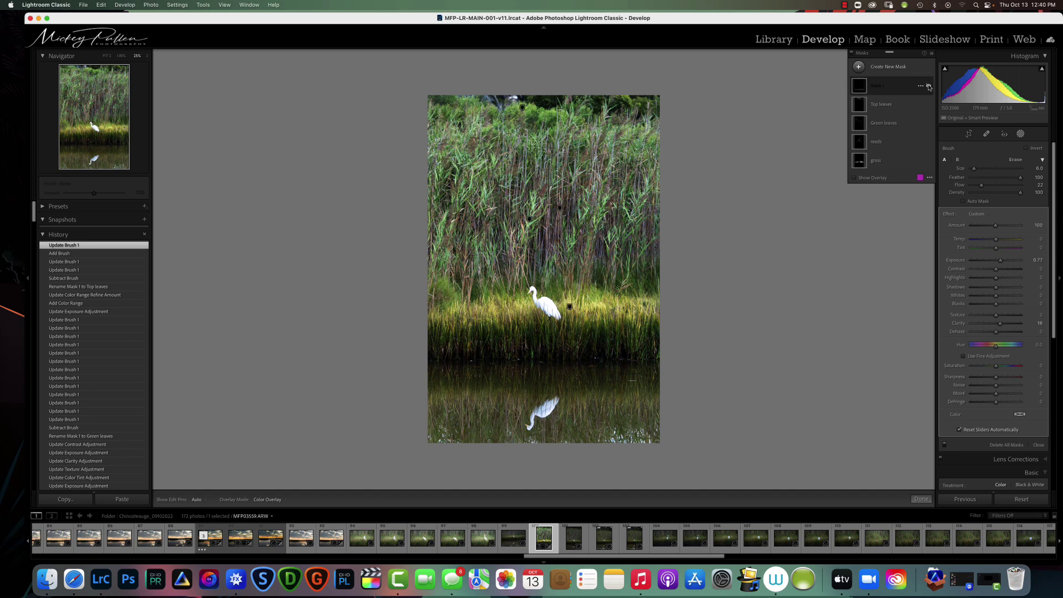
Compare the photo with and without the waterline brush mask.
{"action": "left_click", "coordinate": [929, 86]}
{"action": "left_click", "coordinate": [929, 86]}
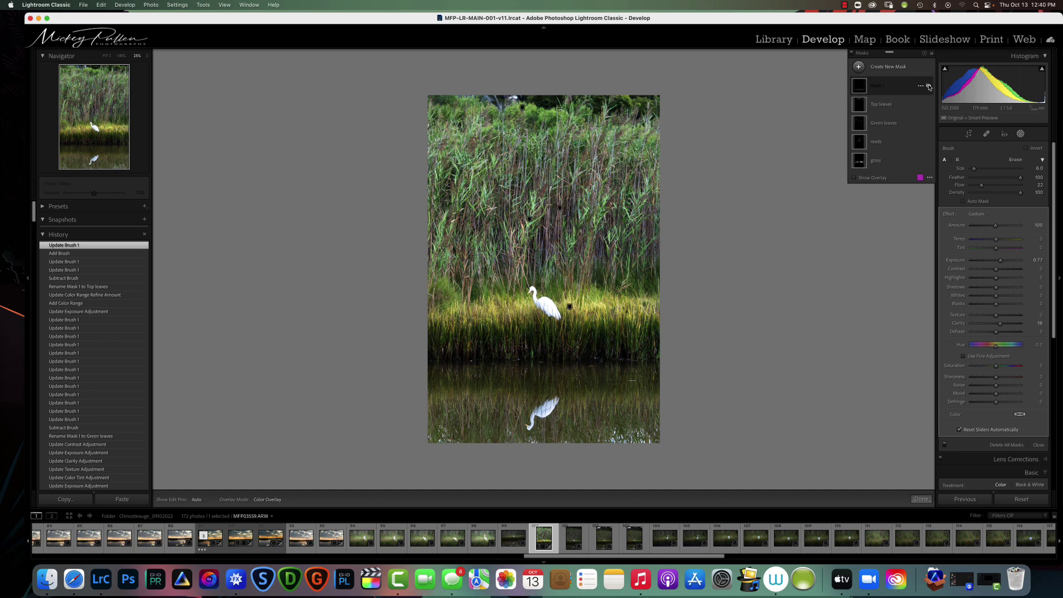
{"action": "left_click", "coordinate": [929, 87]}
Create a color range mask sampled from the dark grass above the waterline and set its refine amount to 47.
{"action": "key", "text": "super+equal"}
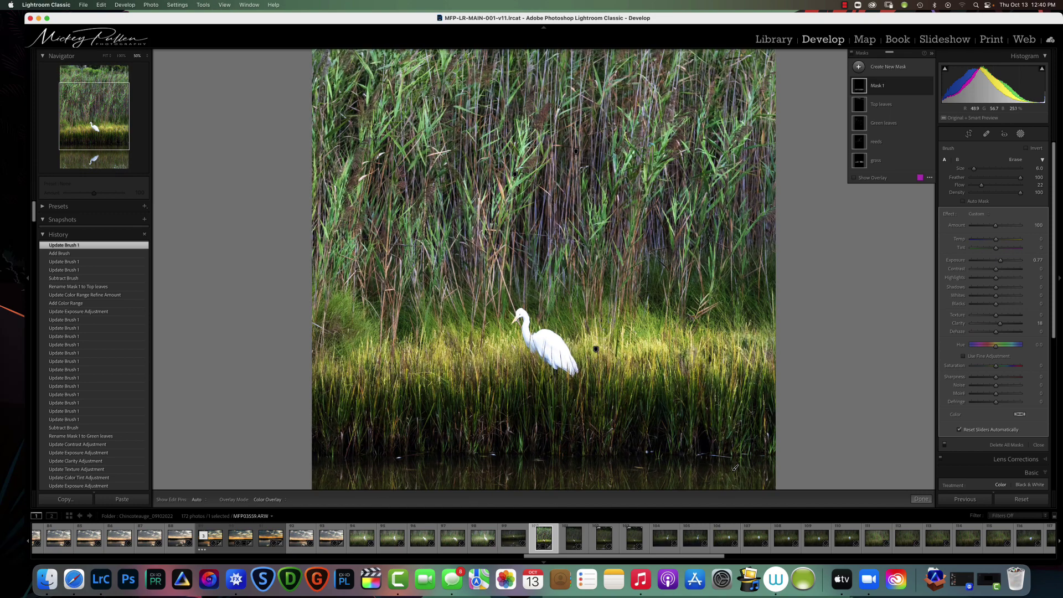
{"action": "left_click_drag", "start_coordinate": [599, 390], "coordinate": [600, 302]}
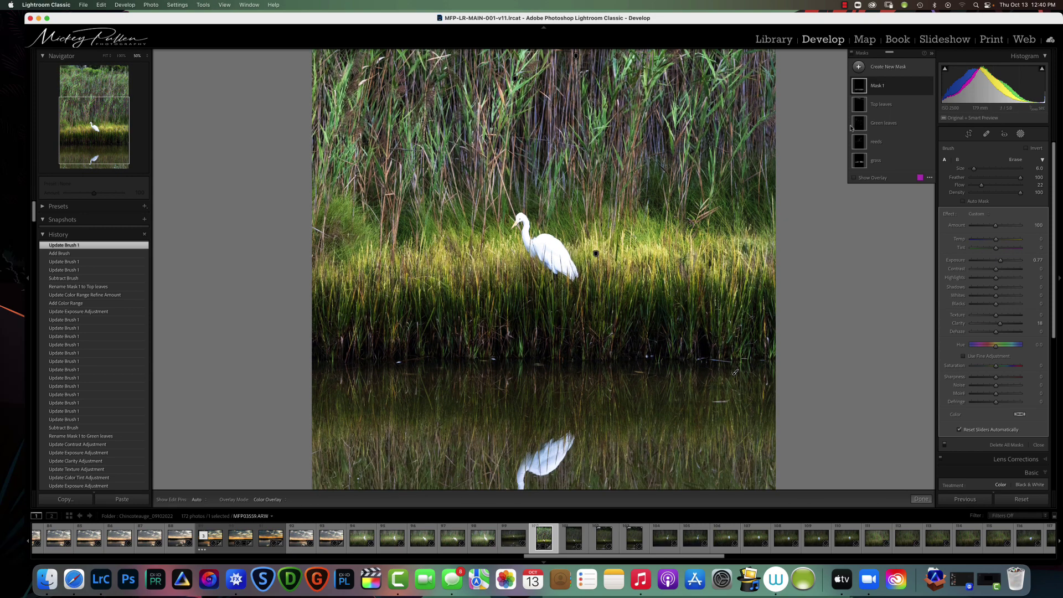
{"action": "left_click", "coordinate": [860, 68]}
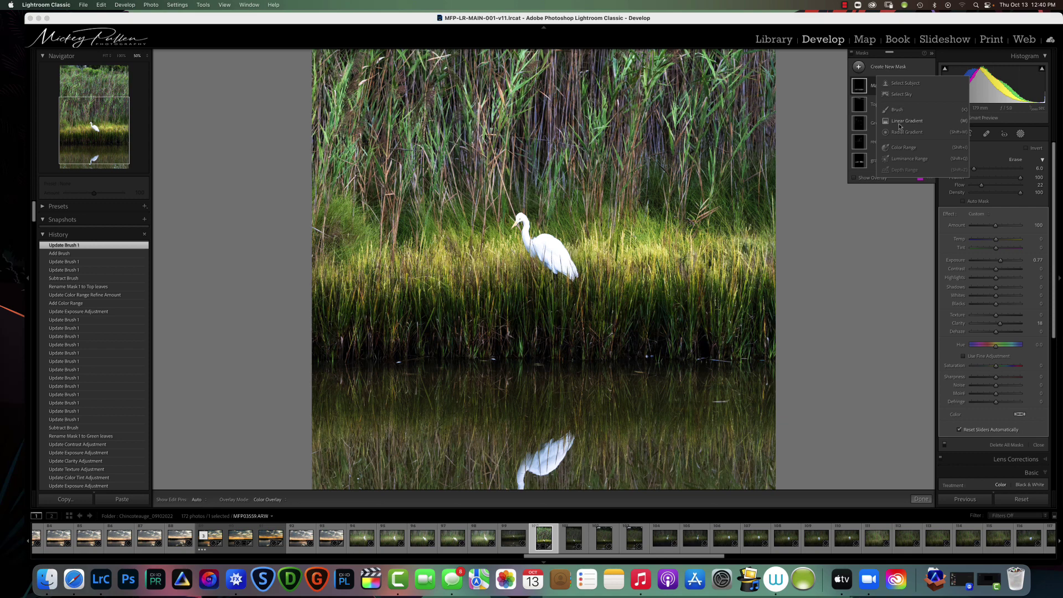
{"action": "left_click", "coordinate": [897, 149]}
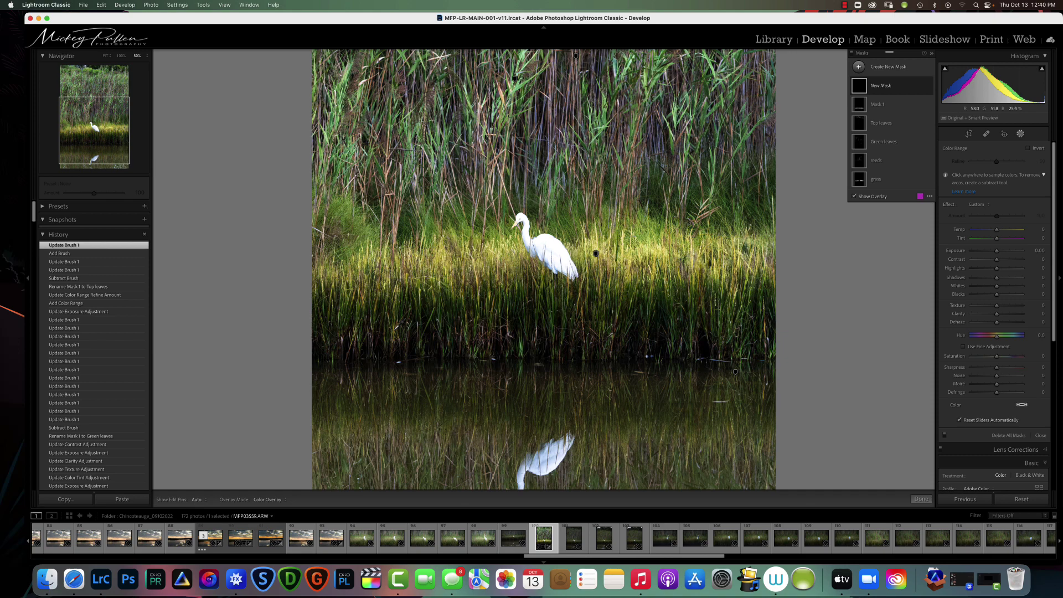
{"action": "left_click", "coordinate": [394, 331]}
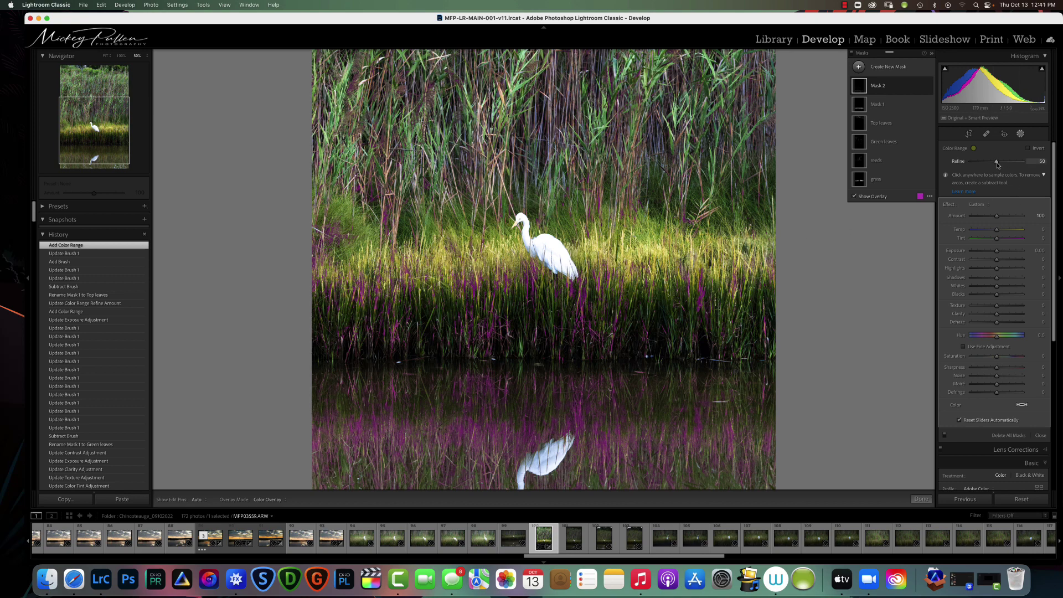
{"action": "left_click_drag", "start_coordinate": [988, 164], "coordinate": [997, 164]}
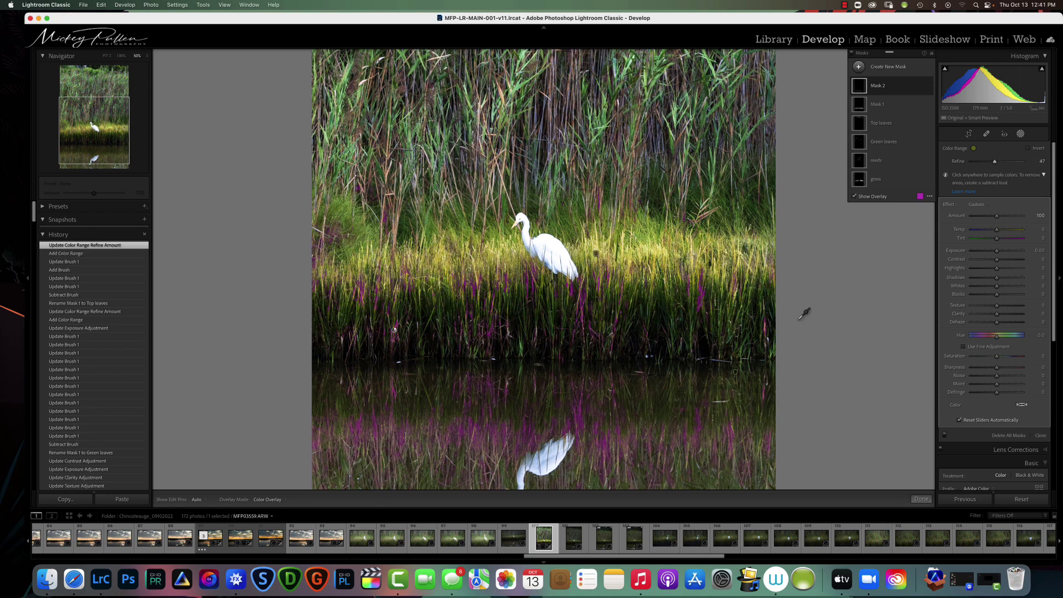
Set the new color range mask's contrast to 17, texture to 10, clarity to 32 and exposure to 1.25.
{"action": "left_click_drag", "start_coordinate": [696, 394], "coordinate": [695, 277]}
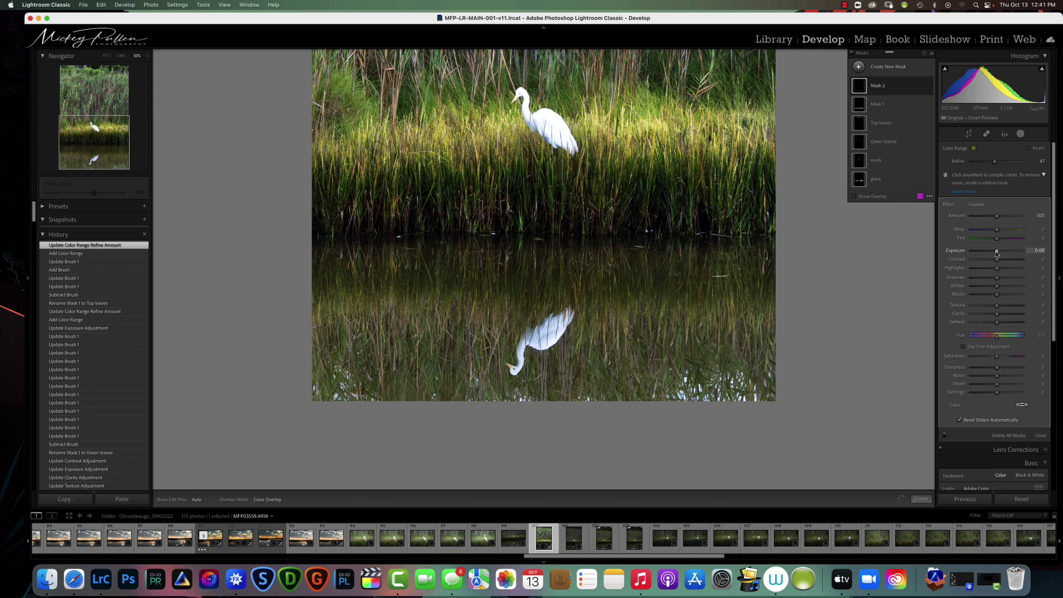
{"action": "left_click_drag", "start_coordinate": [997, 252], "coordinate": [1001, 260]}
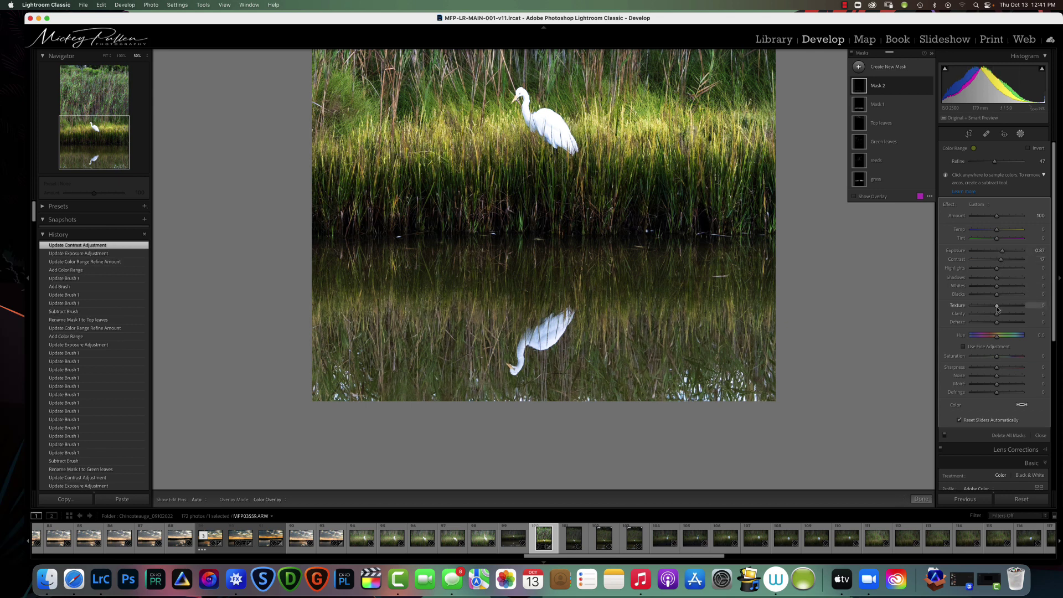
{"action": "left_click_drag", "start_coordinate": [1000, 309], "coordinate": [1005, 316]}
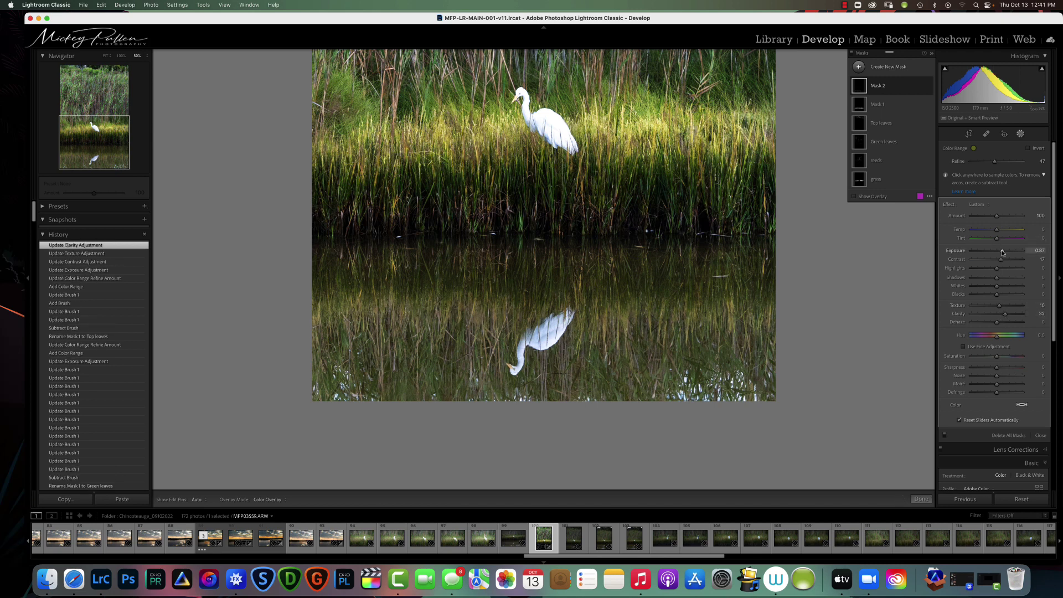
{"action": "left_click_drag", "start_coordinate": [1004, 251], "coordinate": [1004, 251]}
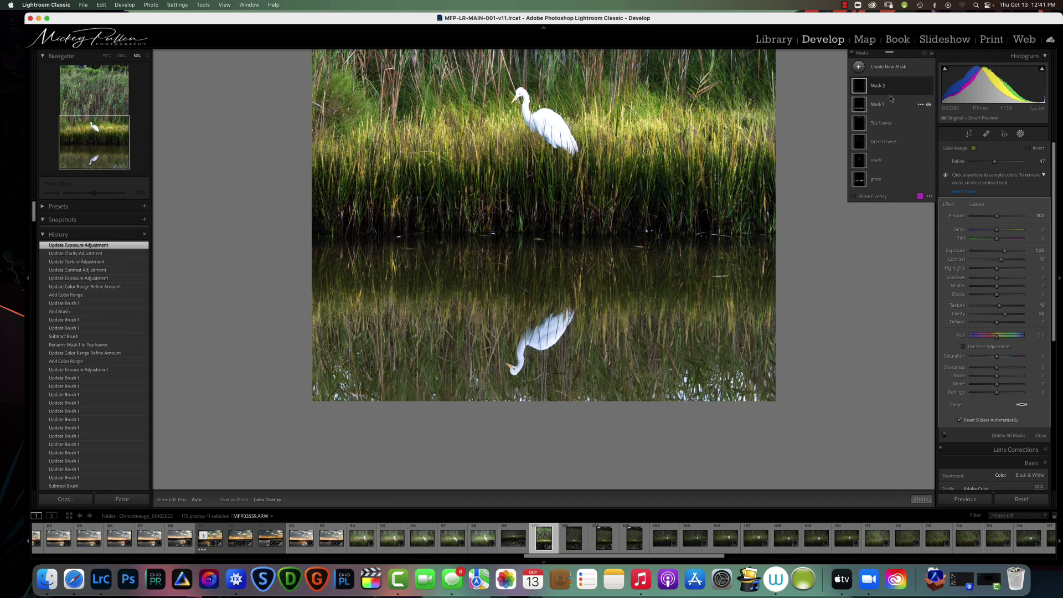
Intersect Mask 2 with a brush and hide the mask pins and overlay tools for painting.
{"action": "left_click", "coordinate": [920, 87]}
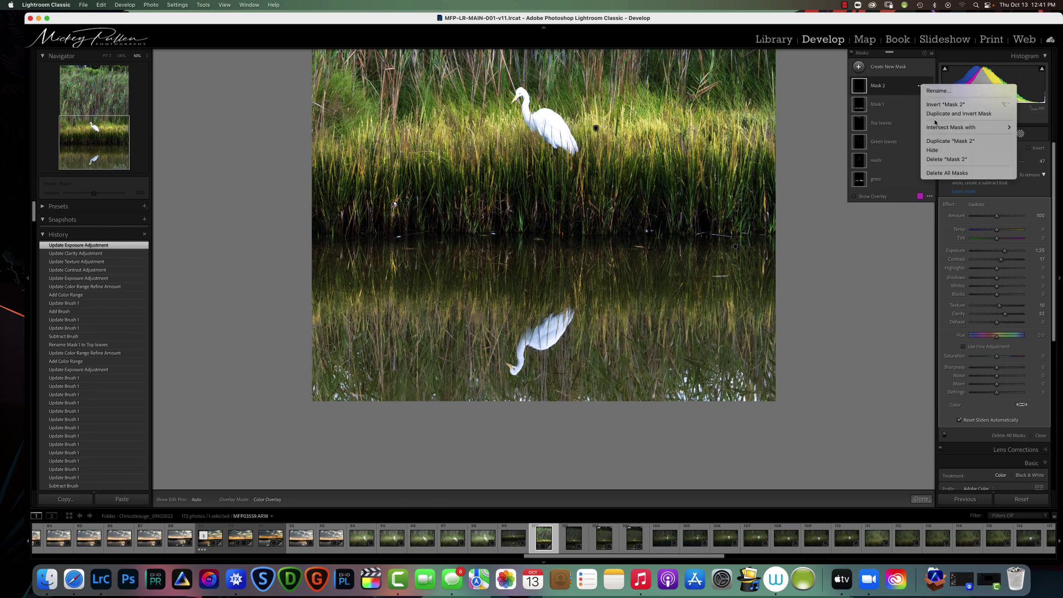
{"action": "mouse_move", "coordinate": [941, 127]}
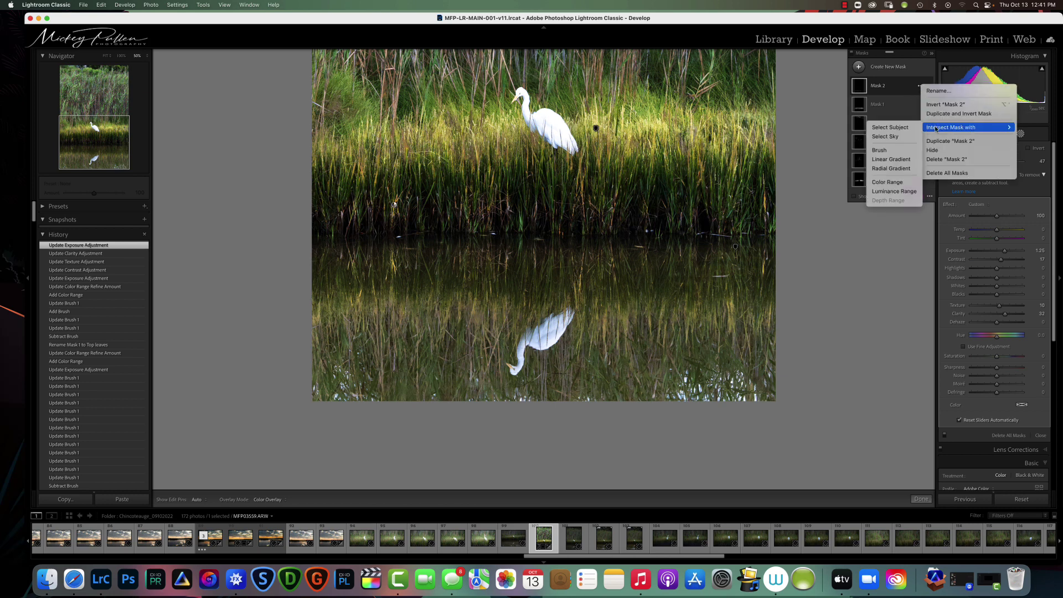
{"action": "left_click", "coordinate": [897, 150]}
{"action": "key", "text": "h"}
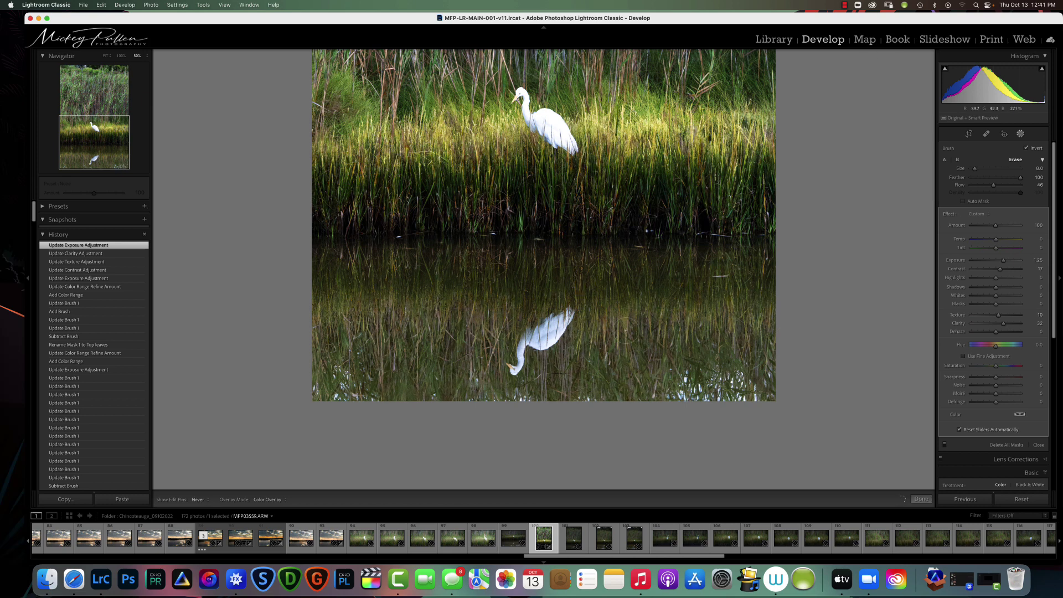
Paint with the intersecting brush over the reflections in the water to confine Mask 2 to that area.
{"action": "left_click_drag", "start_coordinate": [686, 320], "coordinate": [526, 314]}
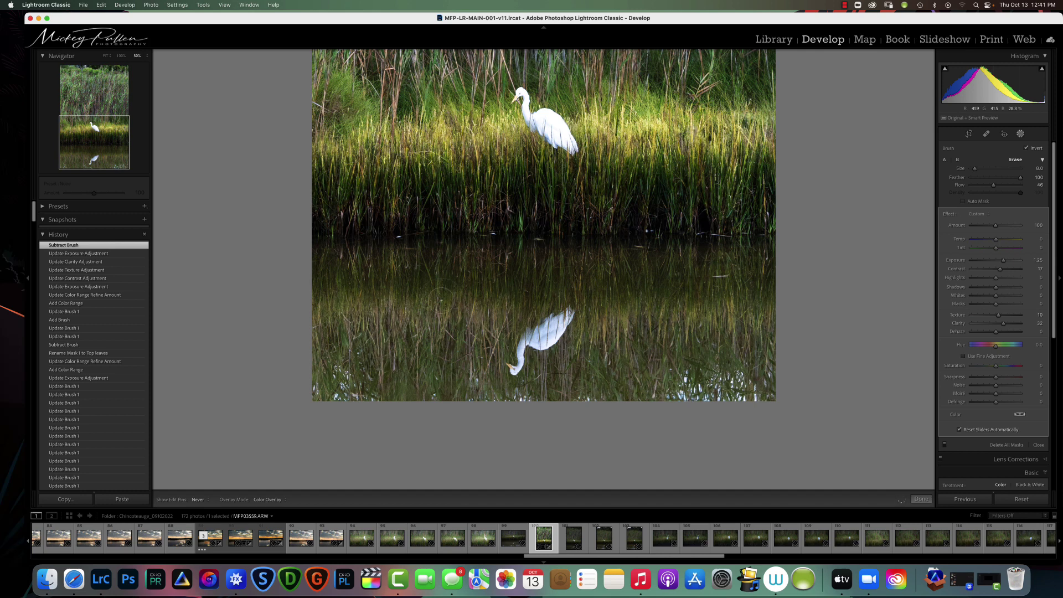
{"action": "left_click_drag", "start_coordinate": [498, 293], "coordinate": [610, 298]}
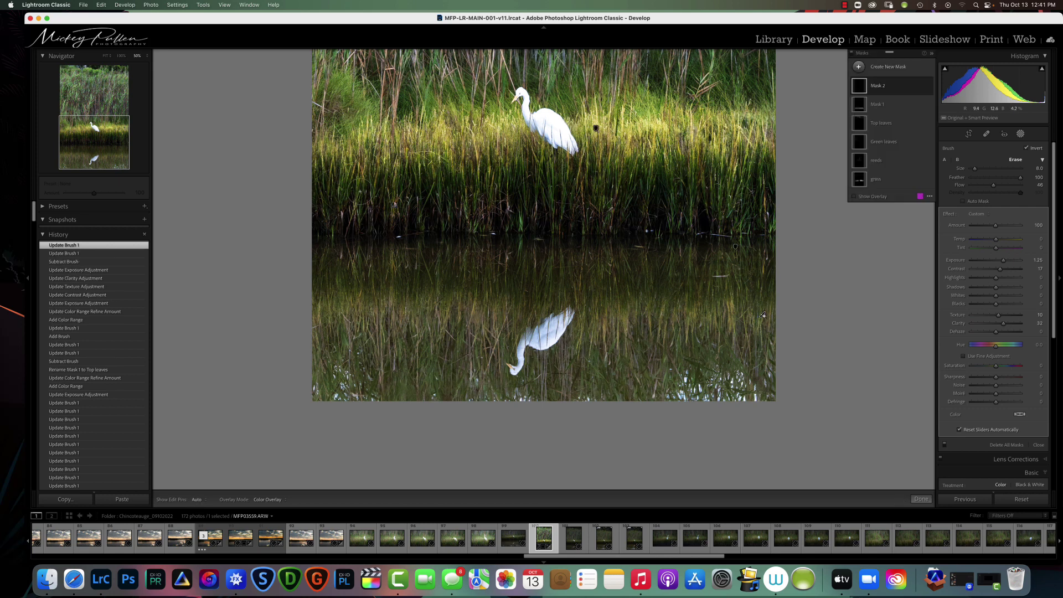
{"action": "key", "text": "h"}
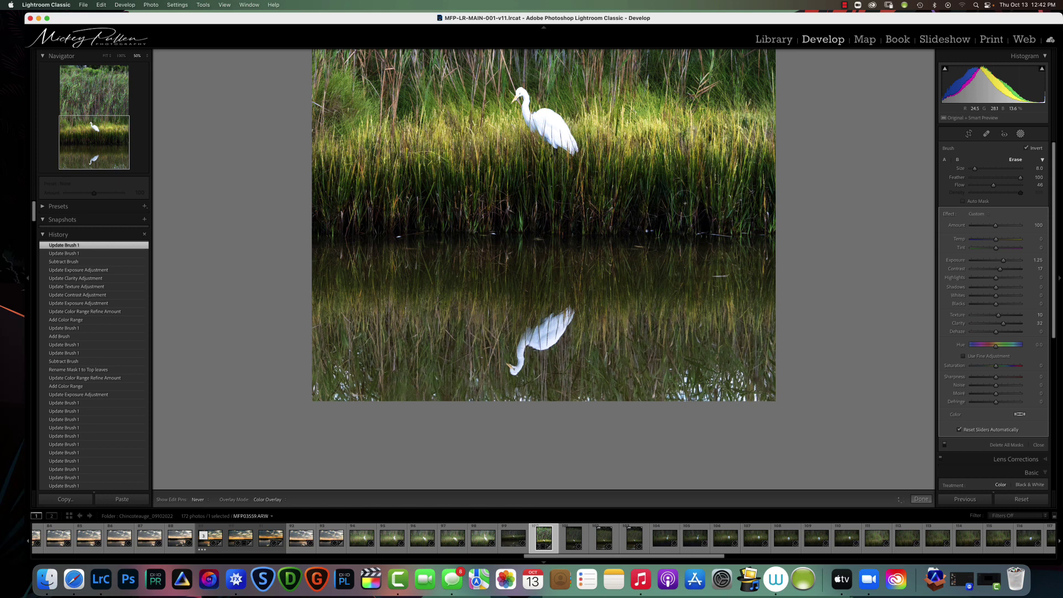
{"action": "key", "text": "h"}
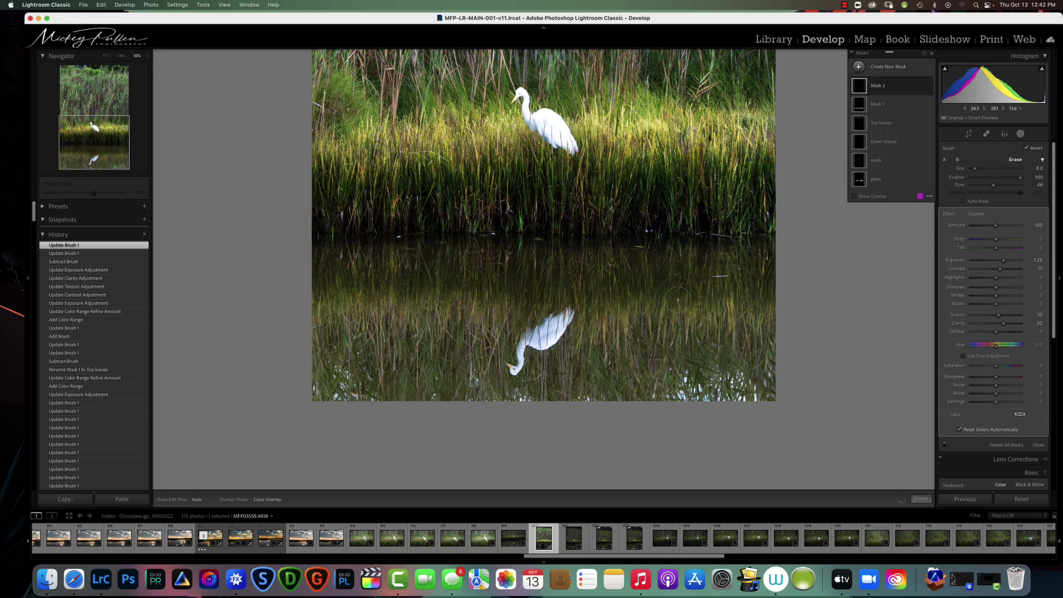
{"action": "left_click_drag", "start_coordinate": [678, 299], "coordinate": [688, 357]}
{"action": "key", "text": "super+minus"}
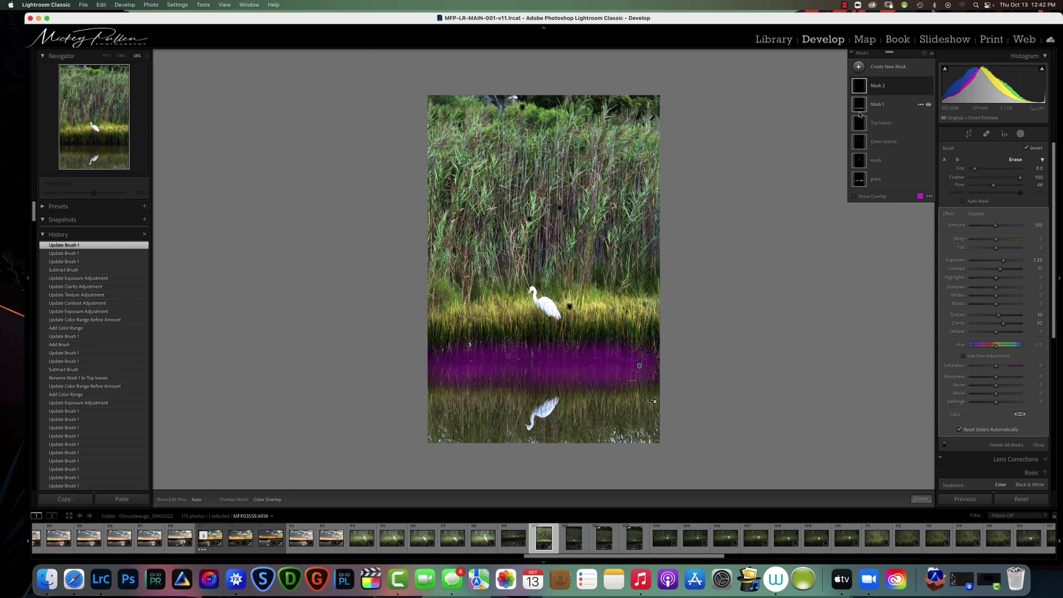
Compare the photo with and without Mask 2, and with all masks disabled and enabled.
{"action": "mouse_move", "coordinate": [928, 87]}
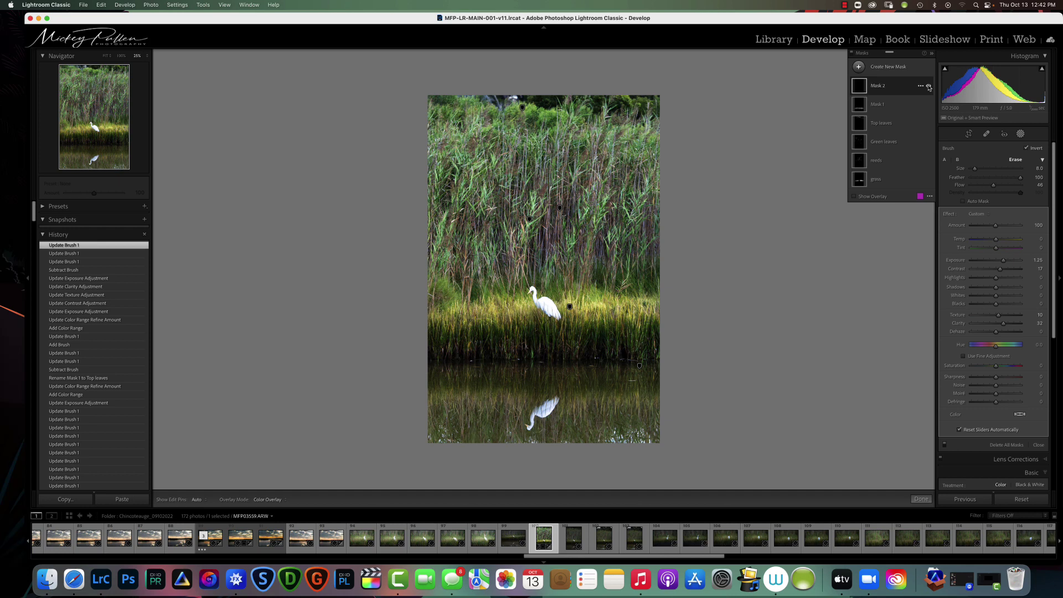
{"action": "left_click", "coordinate": [928, 87]}
{"action": "left_click", "coordinate": [928, 87]}
{"action": "left_click", "coordinate": [852, 54]}
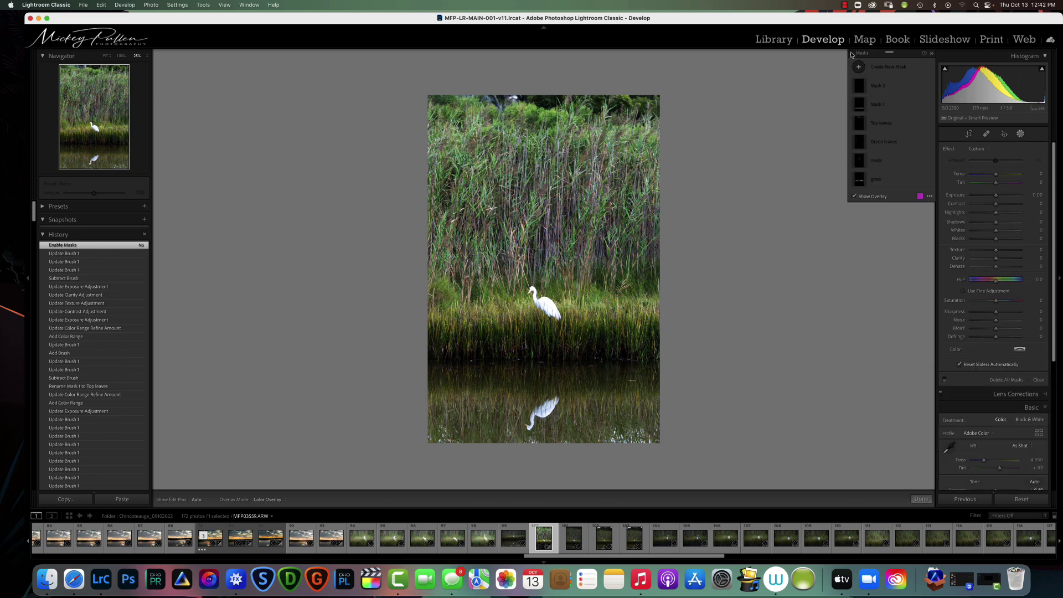
{"action": "left_click", "coordinate": [852, 54]}
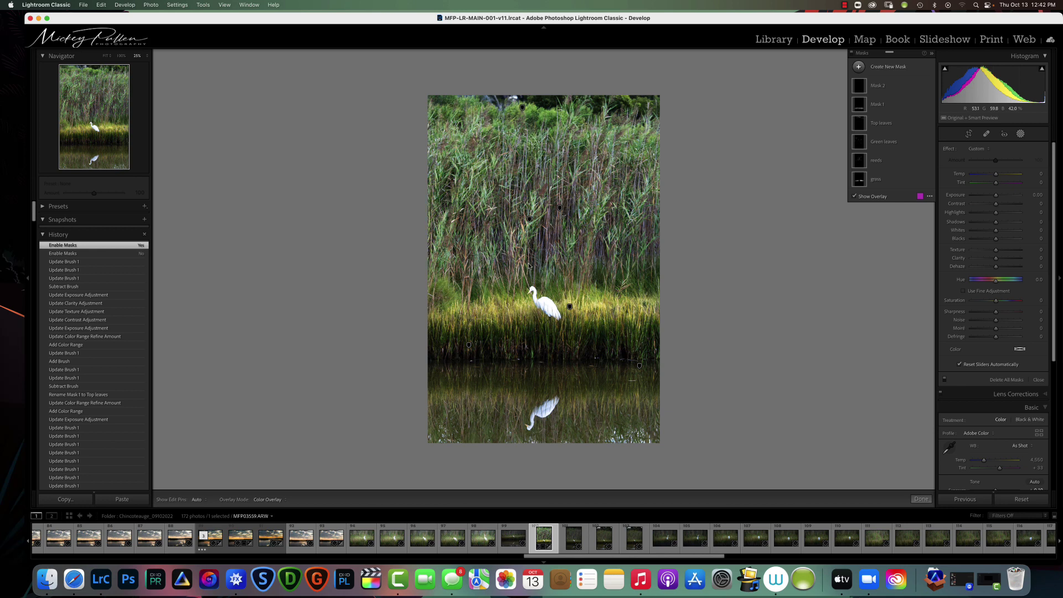
{"action": "left_click", "coordinate": [852, 54]}
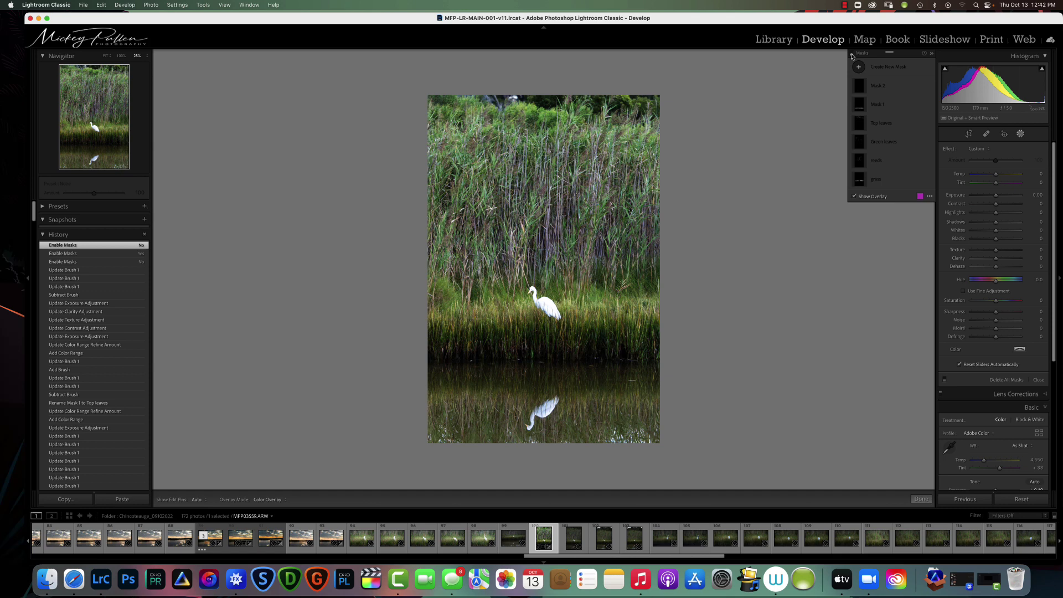
{"action": "left_click", "coordinate": [853, 53]}
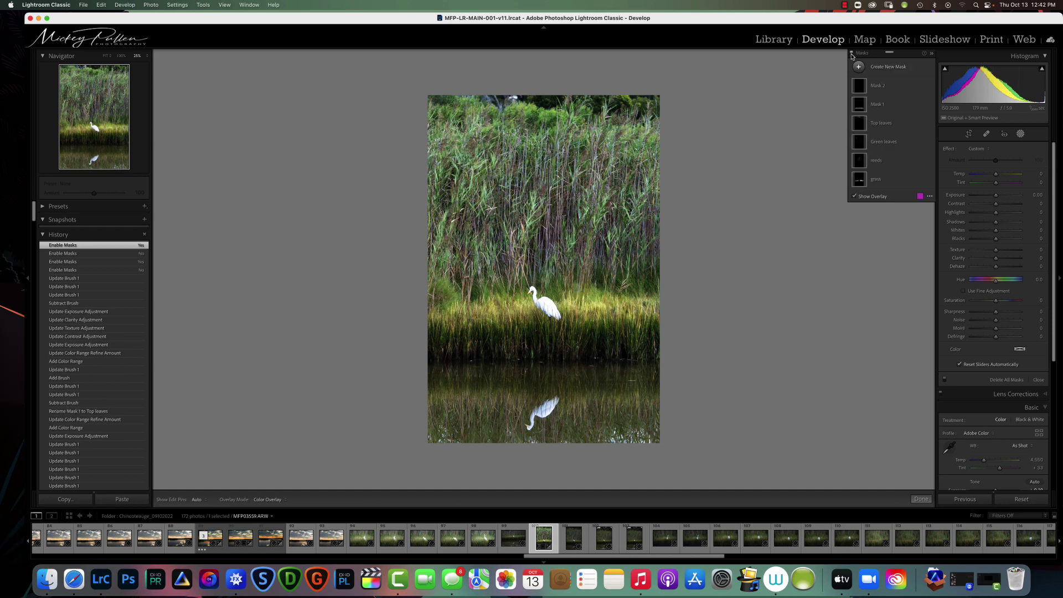
Close masking and add a post-crop vignette with amount -23, midpoint 62 and feather 91.
{"action": "left_click", "coordinate": [1019, 136]}
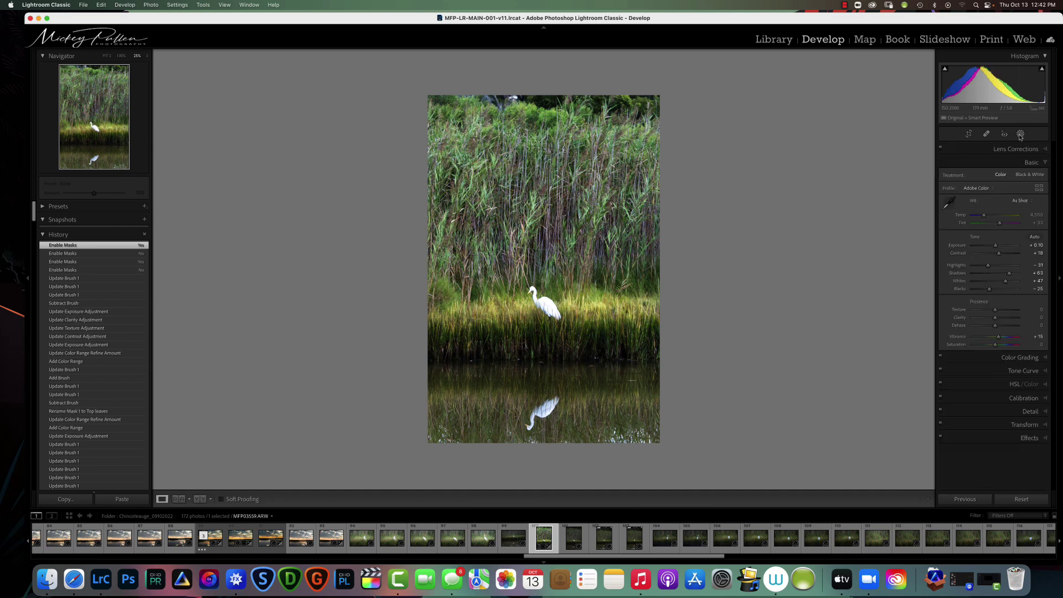
{"action": "left_click", "coordinate": [1046, 438]}
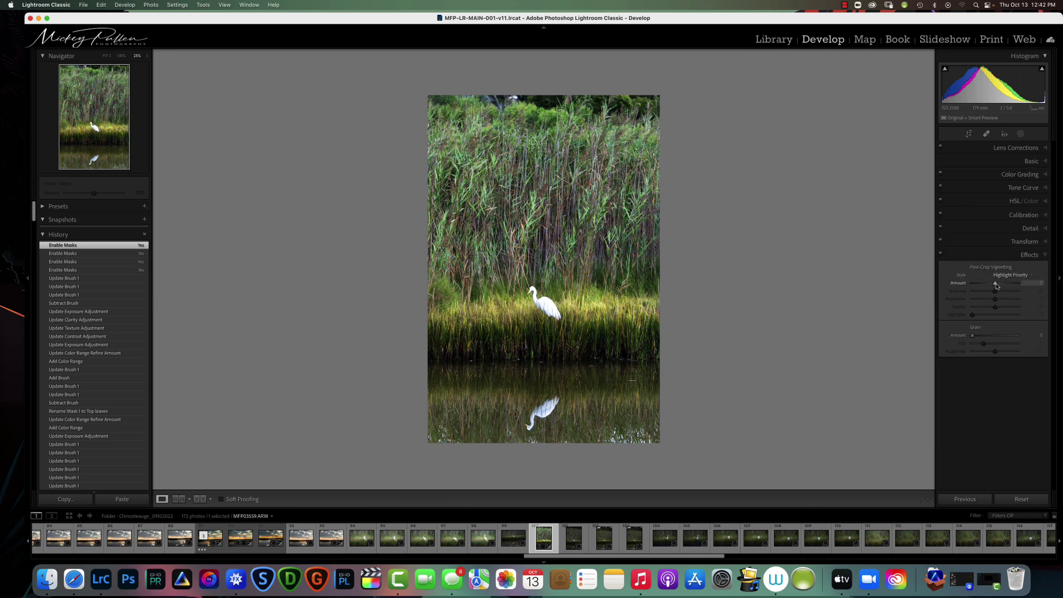
{"action": "left_click_drag", "start_coordinate": [996, 283], "coordinate": [1014, 311]}
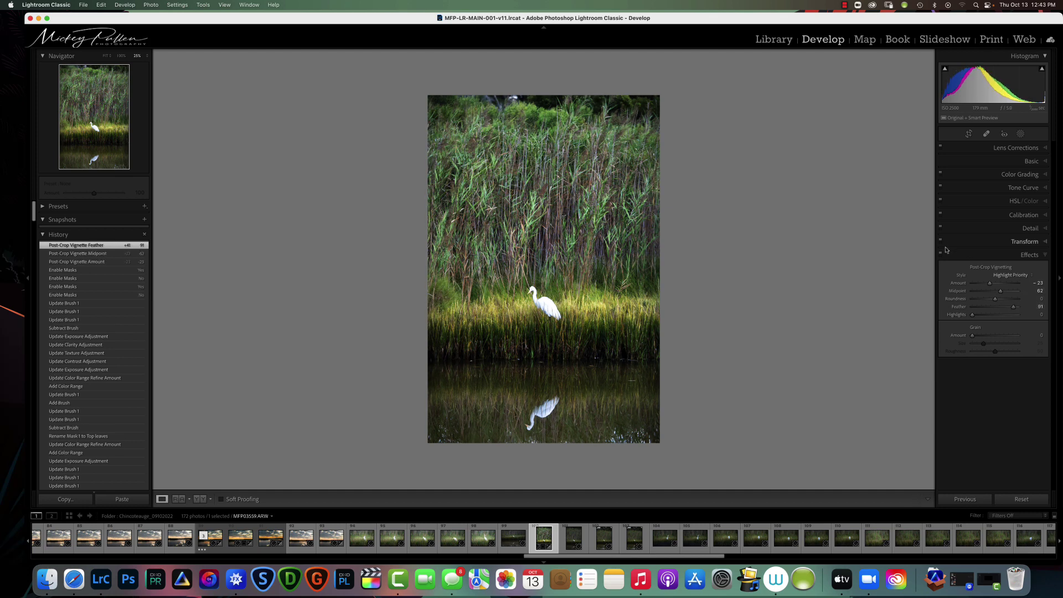
Compare the photo with the Effects settings disabled and enabled, and set the post-crop vignette amount to -35.
{"action": "left_click", "coordinate": [941, 255]}
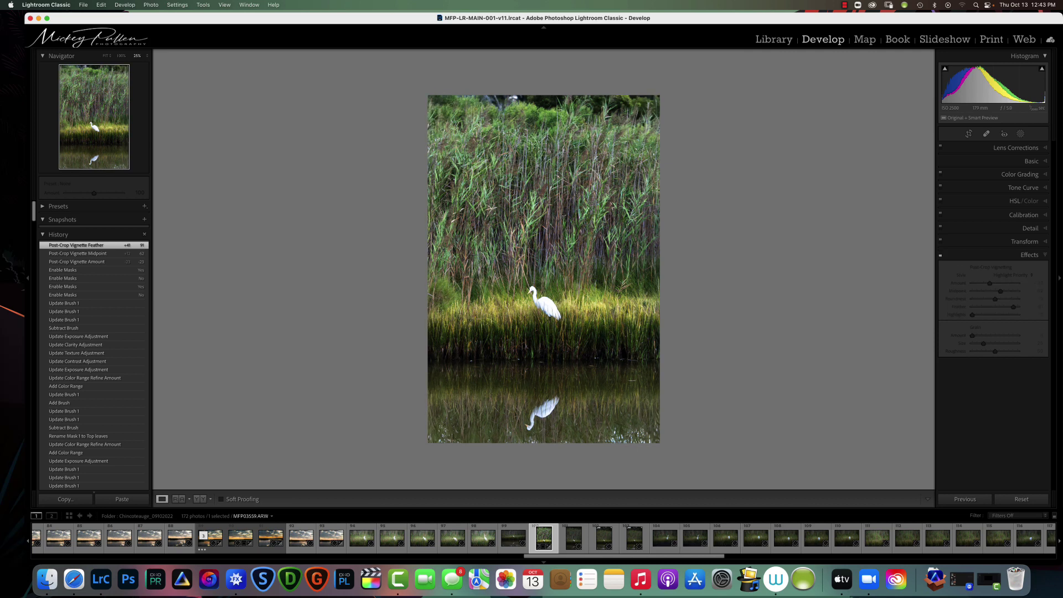
{"action": "left_click", "coordinate": [941, 255]}
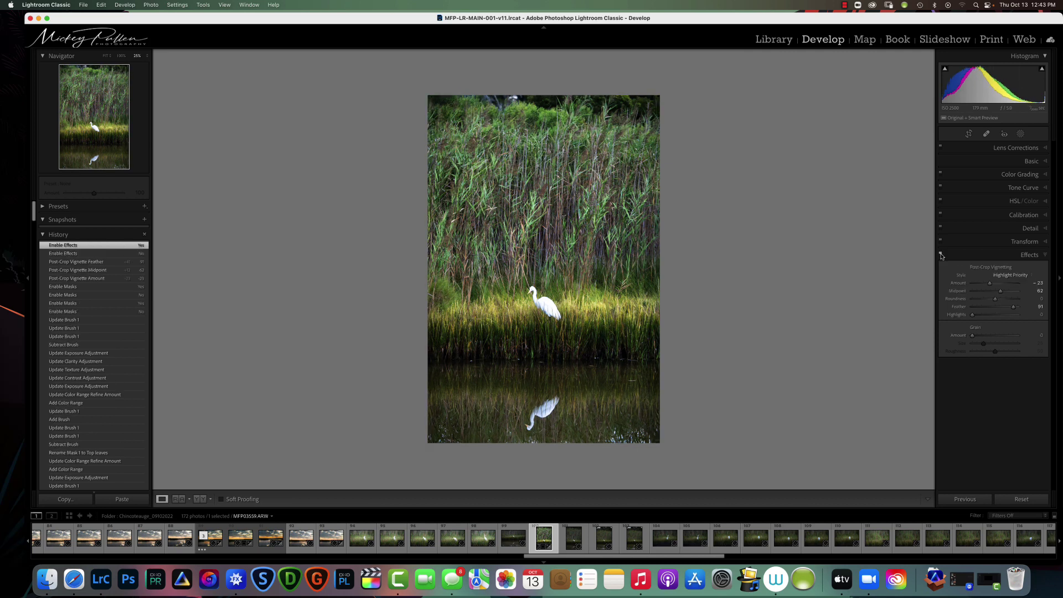
{"action": "left_click_drag", "start_coordinate": [991, 285], "coordinate": [988, 284]}
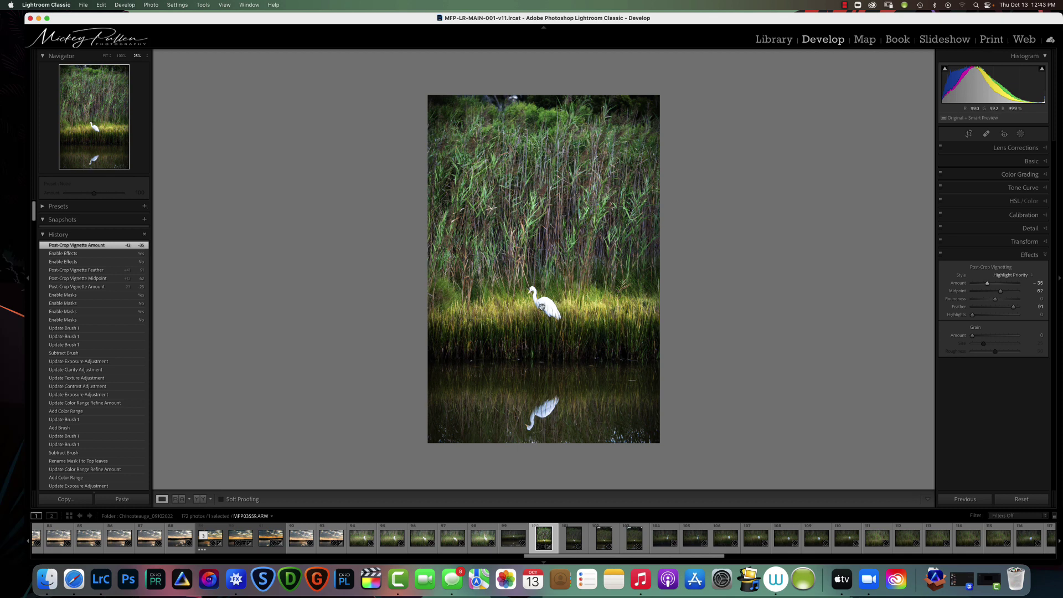
Reopen masking and create a new Select Subject mask for the egret.
{"action": "left_click", "coordinate": [1020, 134]}
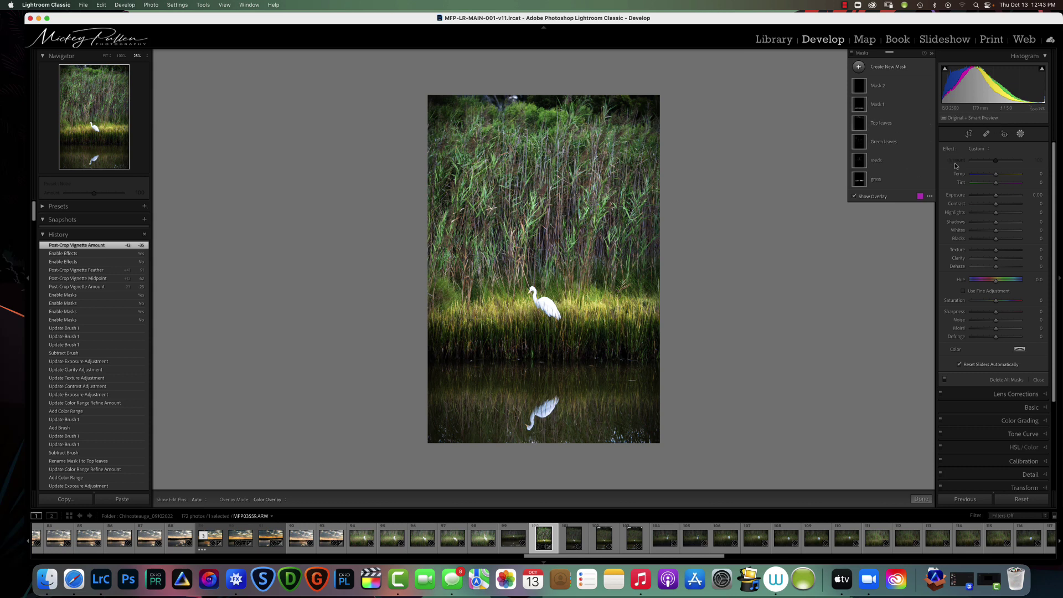
{"action": "left_click", "coordinate": [859, 67]}
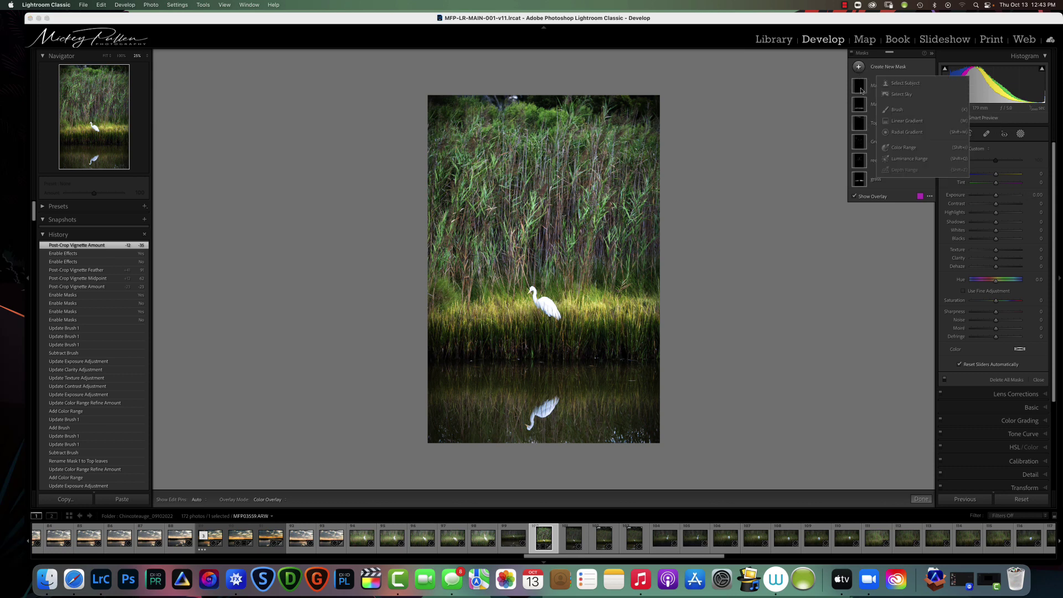
{"action": "left_click", "coordinate": [893, 85]}
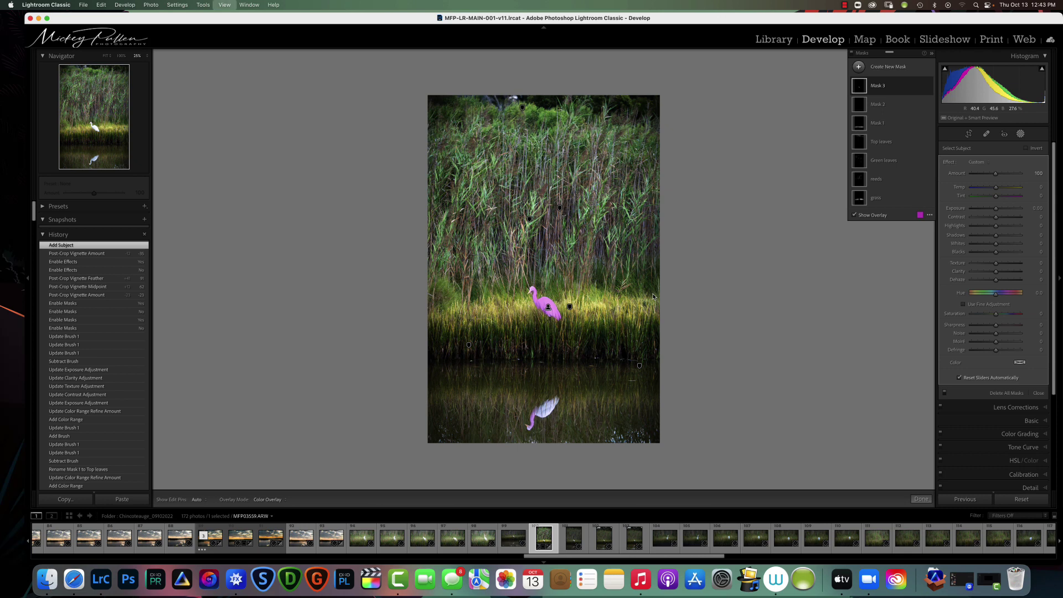
Adjust the egret's subject mask with exposure -0.53, contrast 30, highlights -29, temperature 23 and clarity 37.
{"action": "key", "text": "super+equal"}
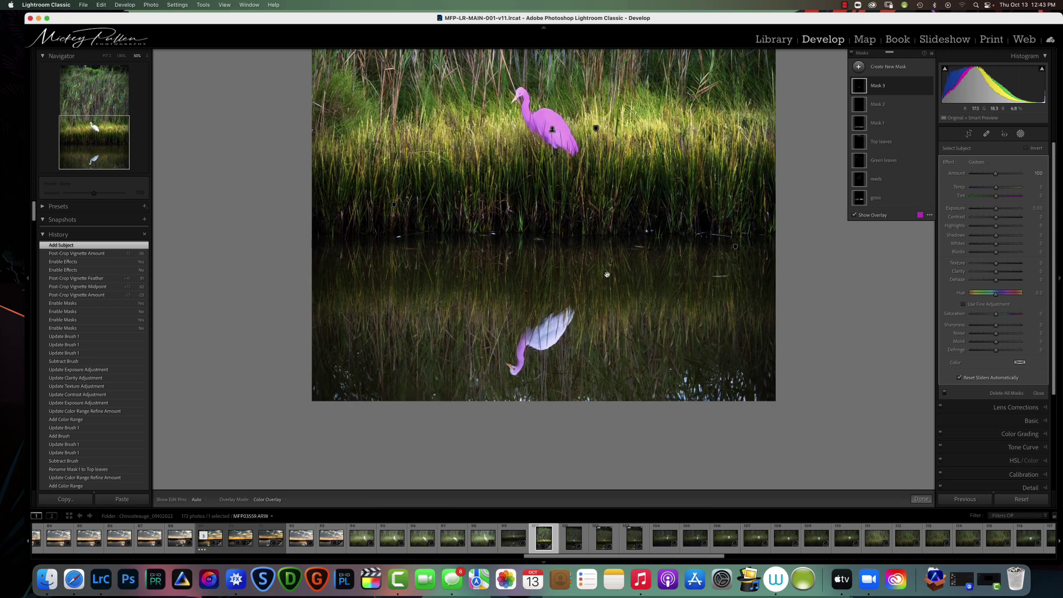
{"action": "scroll", "coordinate": [572, 294], "scroll_direction": "up", "scroll_amount": 5}
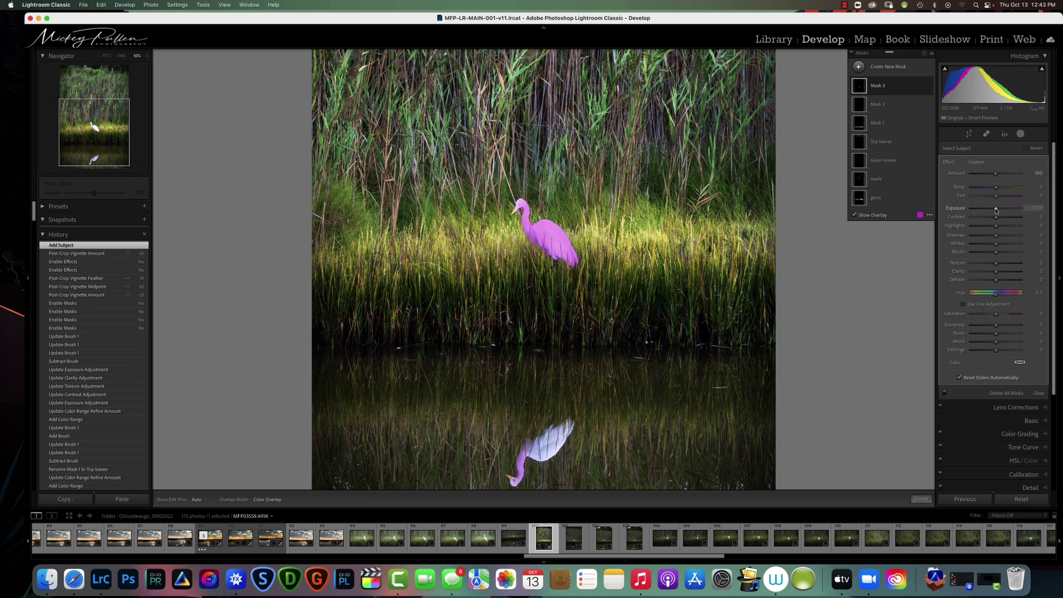
{"action": "left_click_drag", "start_coordinate": [996, 210], "coordinate": [988, 230]}
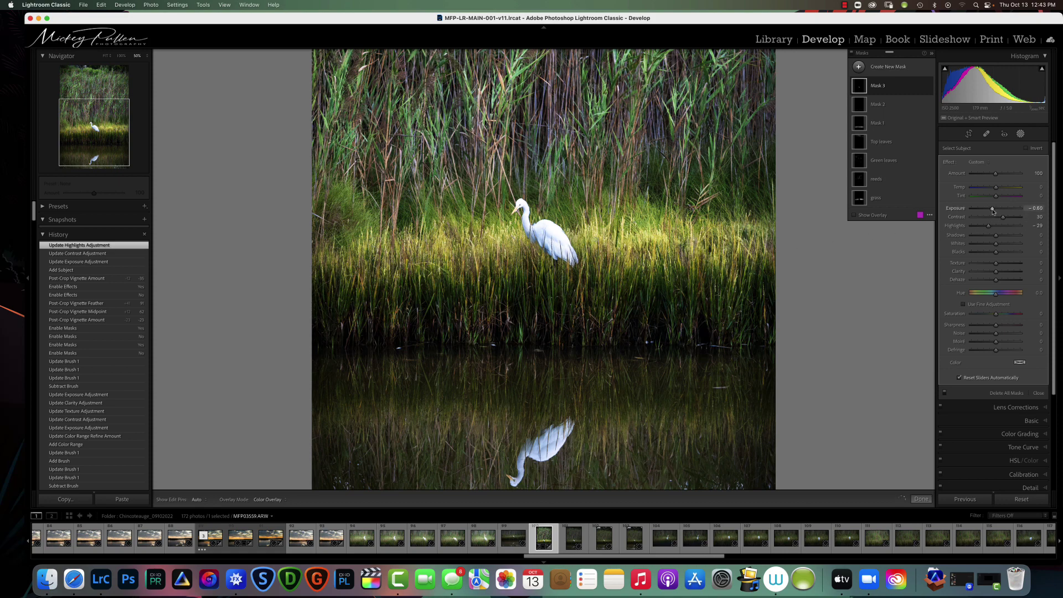
{"action": "mouse_move", "coordinate": [992, 211]}
{"action": "left_mouse_down"}
{"action": "mouse_move", "coordinate": [1002, 191]}
{"action": "mouse_move", "coordinate": [993, 209]}
{"action": "left_mouse_up"}
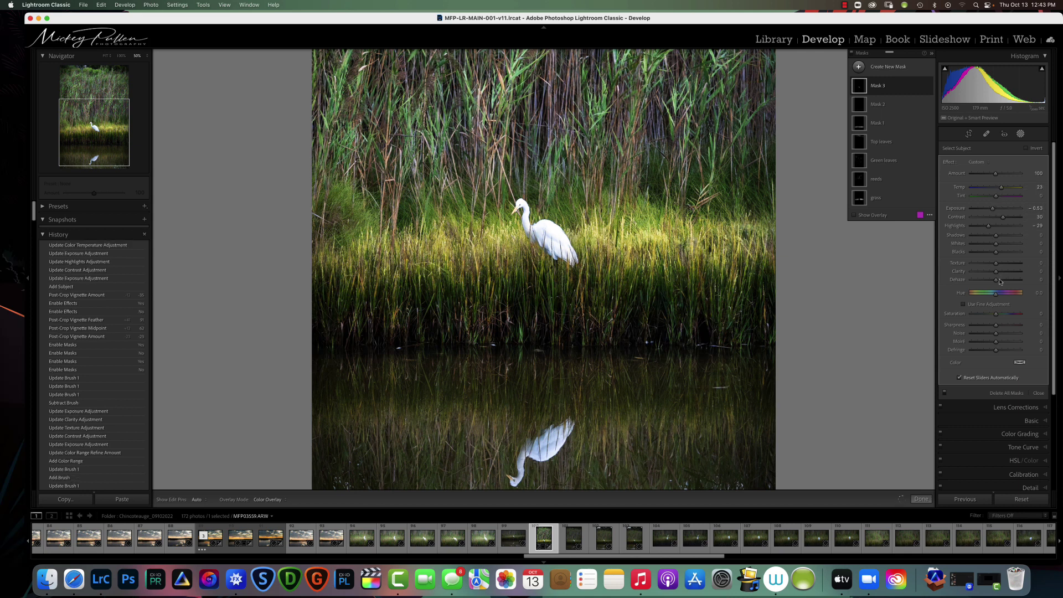
{"action": "left_click_drag", "start_coordinate": [996, 272], "coordinate": [1004, 271]}
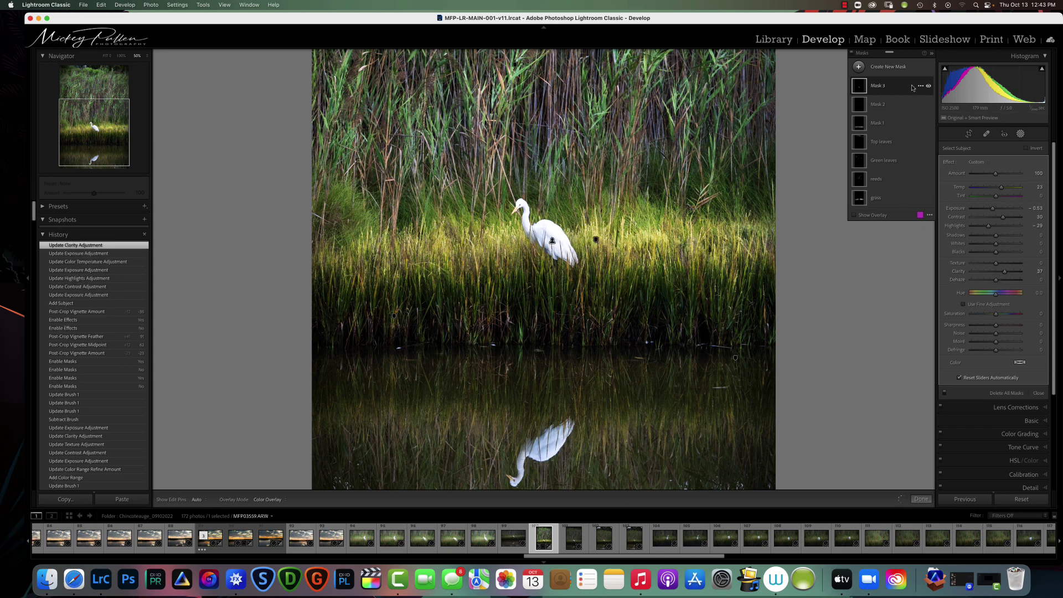
Compare the egret with the subject mask, Mask 3, hidden and shown.
{"action": "left_click", "coordinate": [929, 86]}
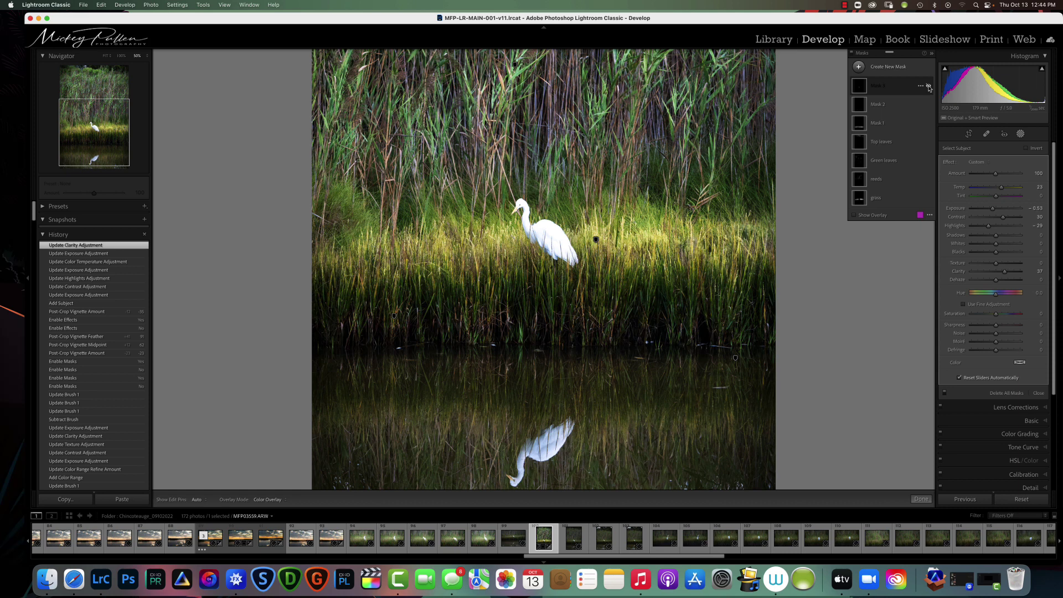
{"action": "left_click", "coordinate": [929, 87]}
{"action": "left_click", "coordinate": [929, 87]}
{"action": "left_click", "coordinate": [928, 87]}
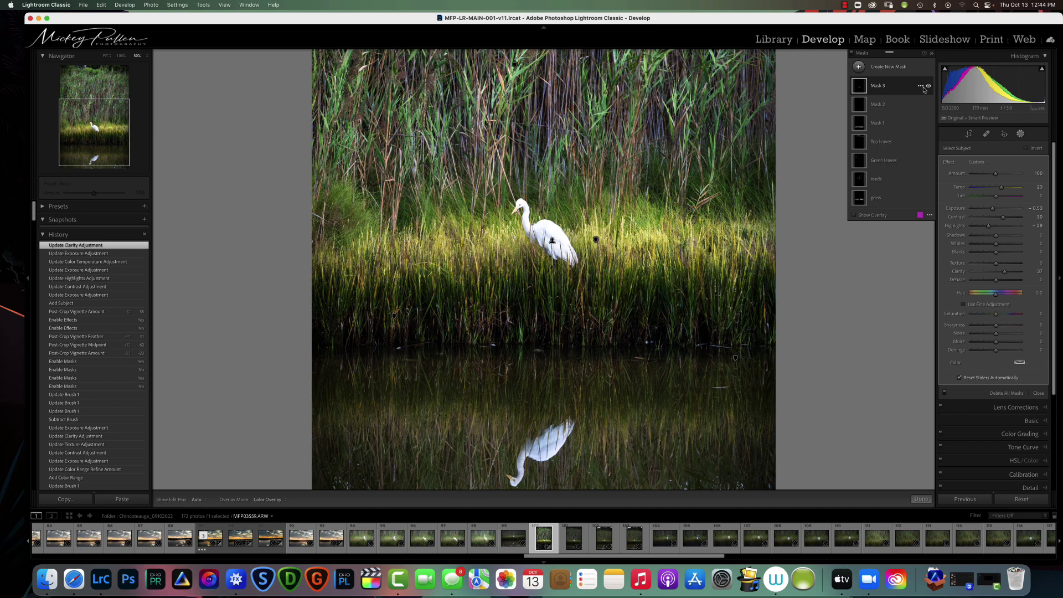
Close masking and compare the whole photo before and after all edits.
{"action": "key", "text": "super+minus"}
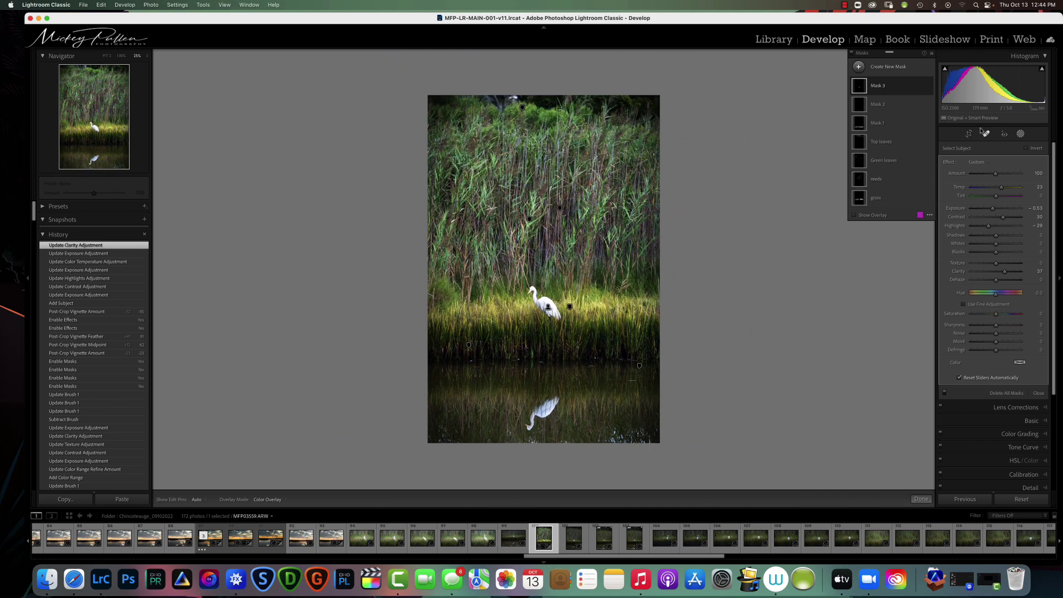
{"action": "left_click", "coordinate": [1021, 134]}
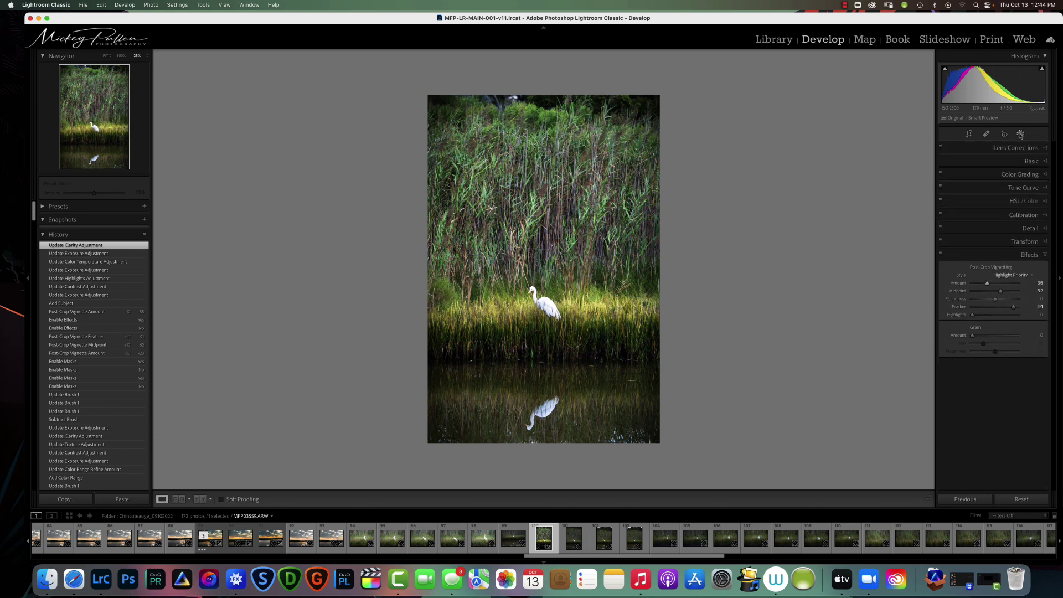
{"action": "key", "text": "backslash"}
{"action": "key", "text": "backslash"}
{"action": "key", "text": "backslash"}
{"action": "key", "text": "backslash"}
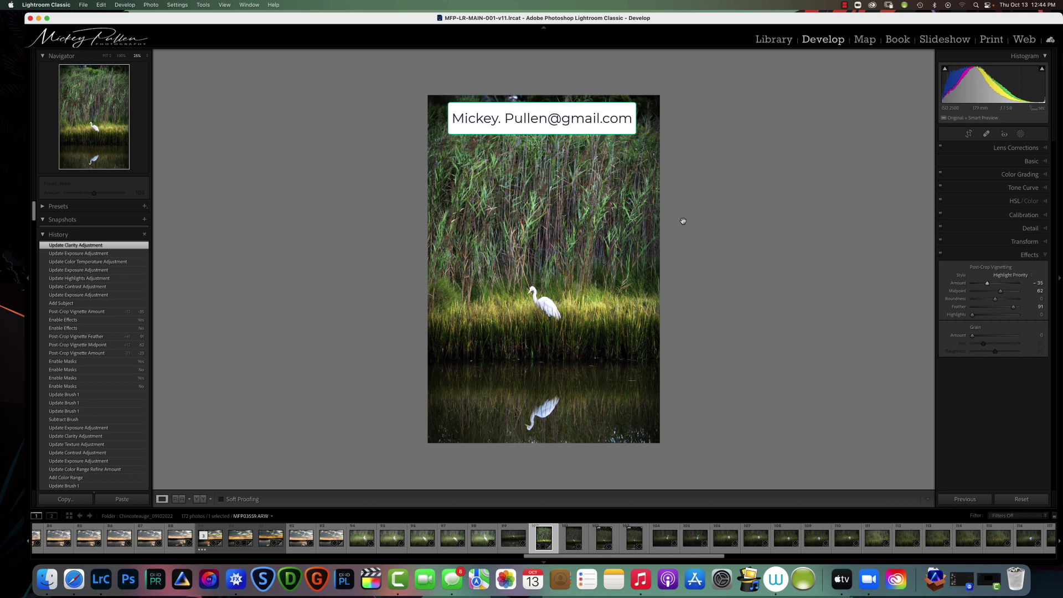
{"action": "left_click", "coordinate": [844, 6]}
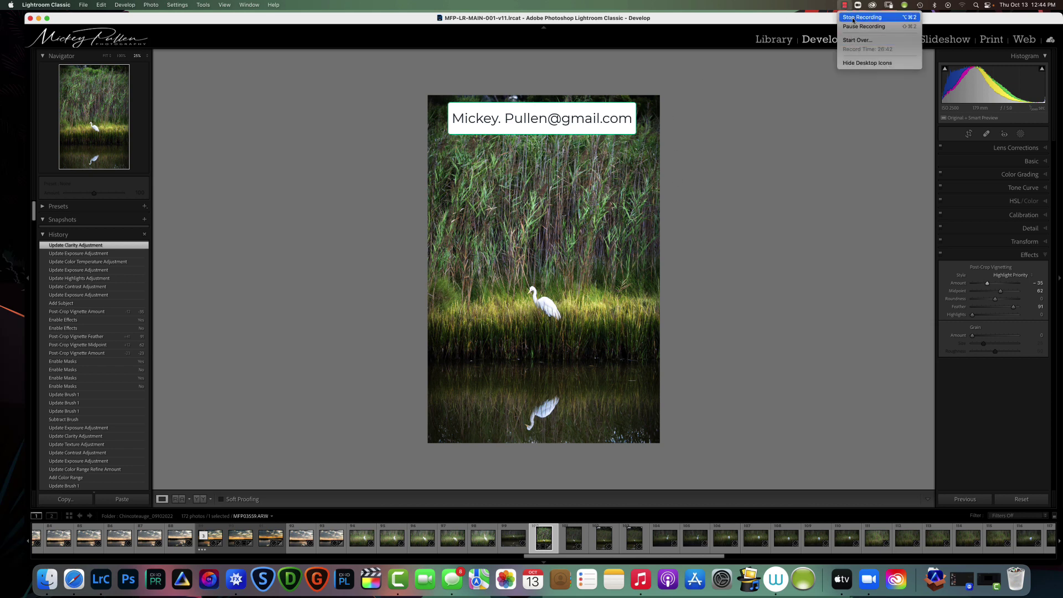